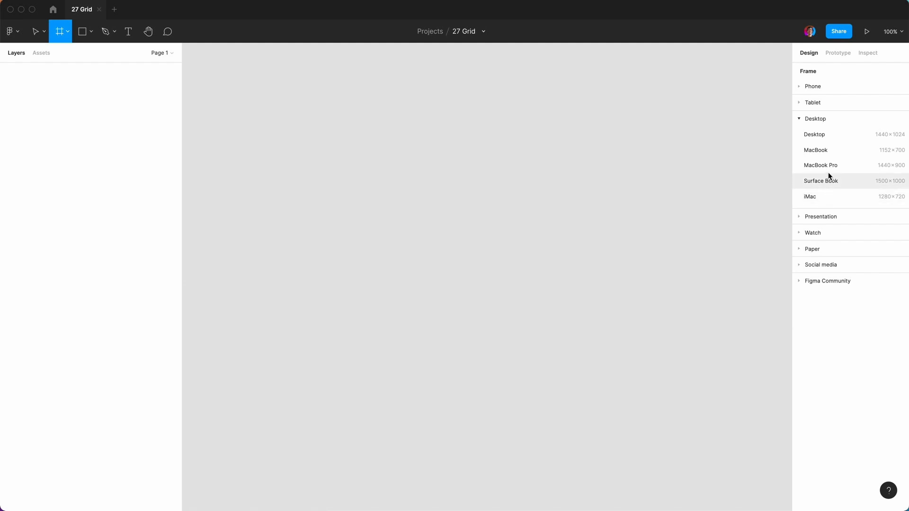
Create a 1440×900 MacBook Pro frame and give it a column layout grid
left_click(831, 167)
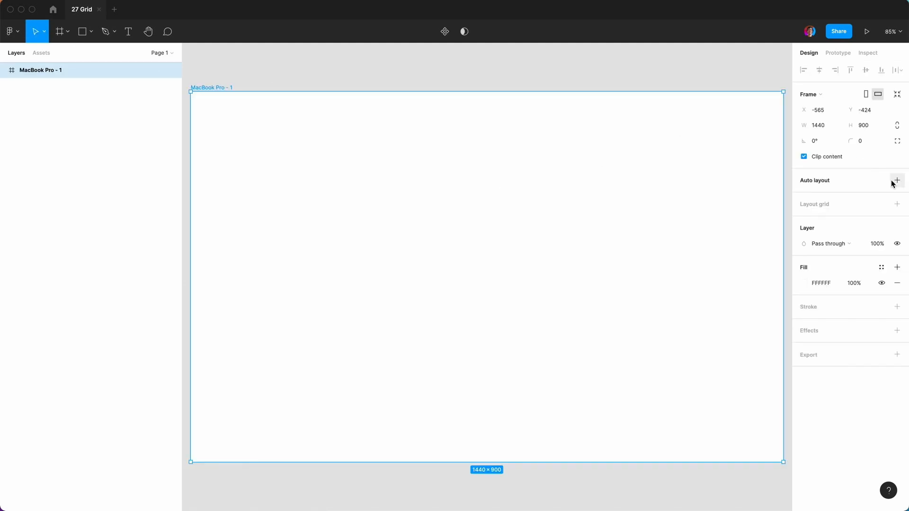
left_click(897, 204)
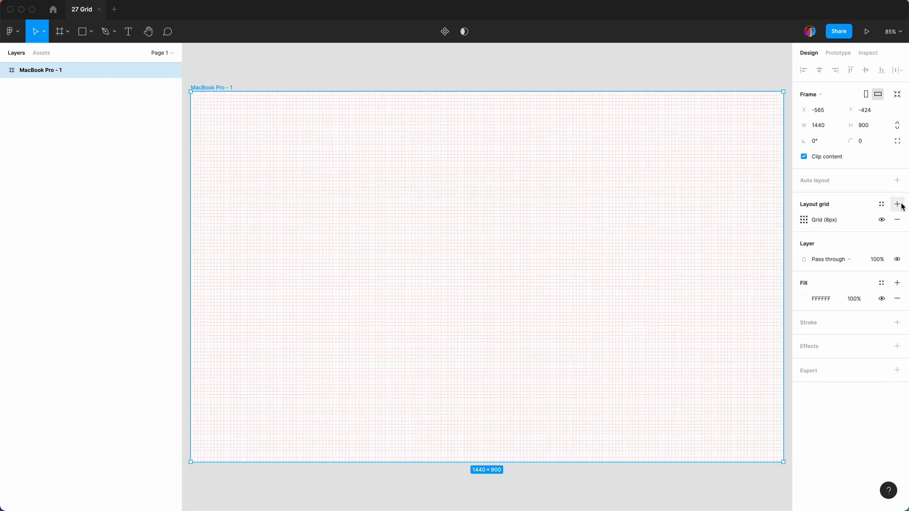
left_click(804, 221)
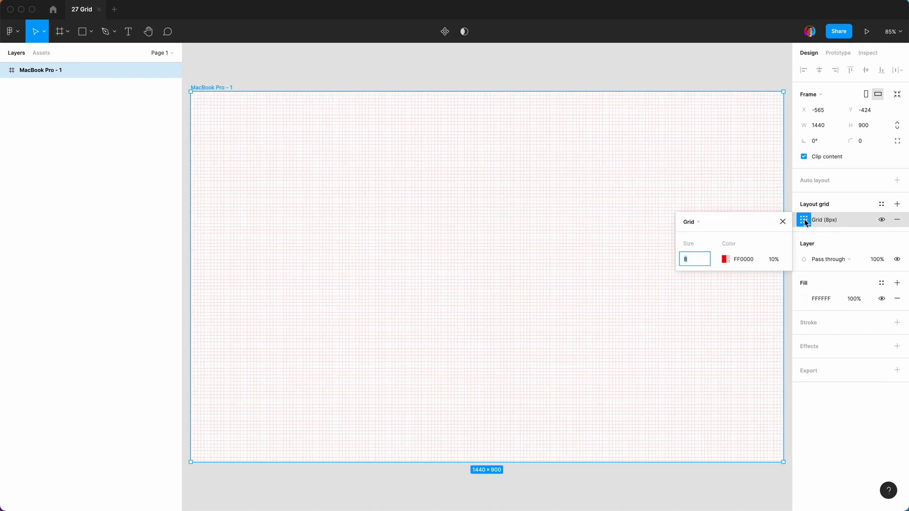
left_click(706, 222)
left_click(706, 234)
Set the column grid to 12 columns, 80 margin and 16 gutter
left_click(692, 258)
type("12")
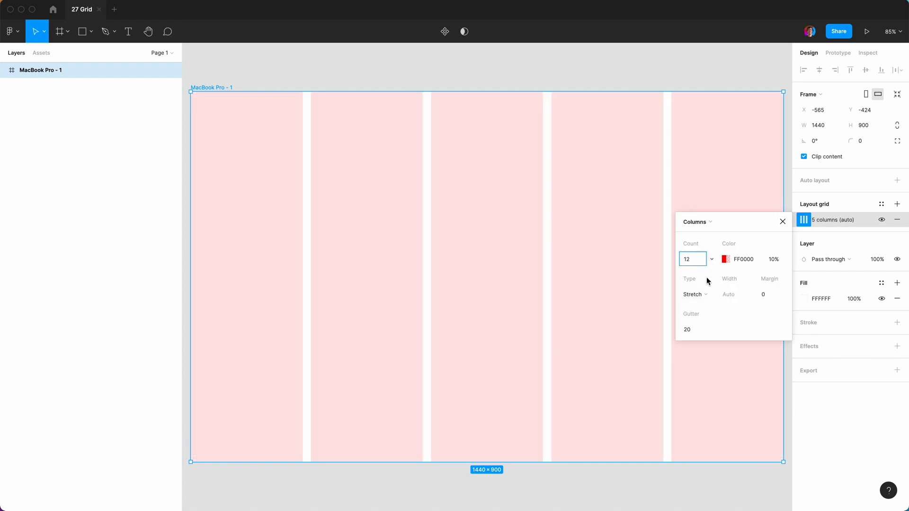
left_click(769, 295)
type("80")
key("Return")
left_click(691, 334)
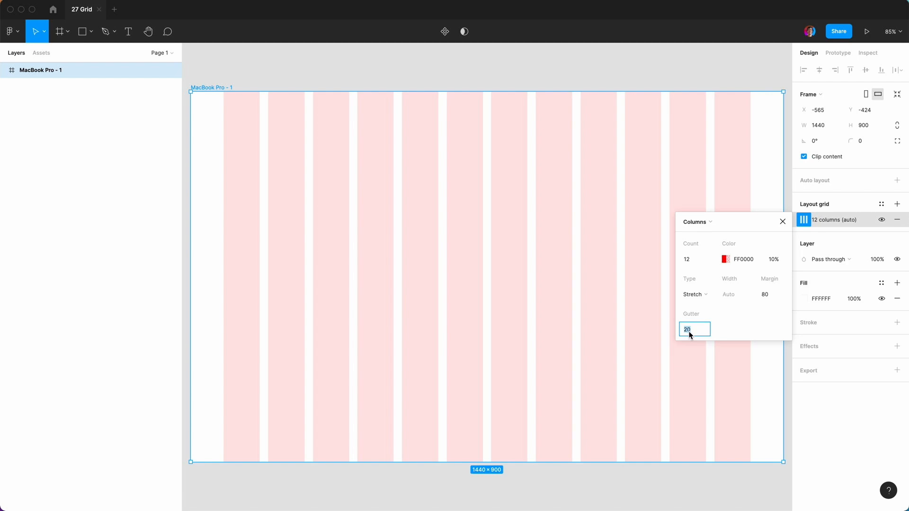
type("16")
key("Return")
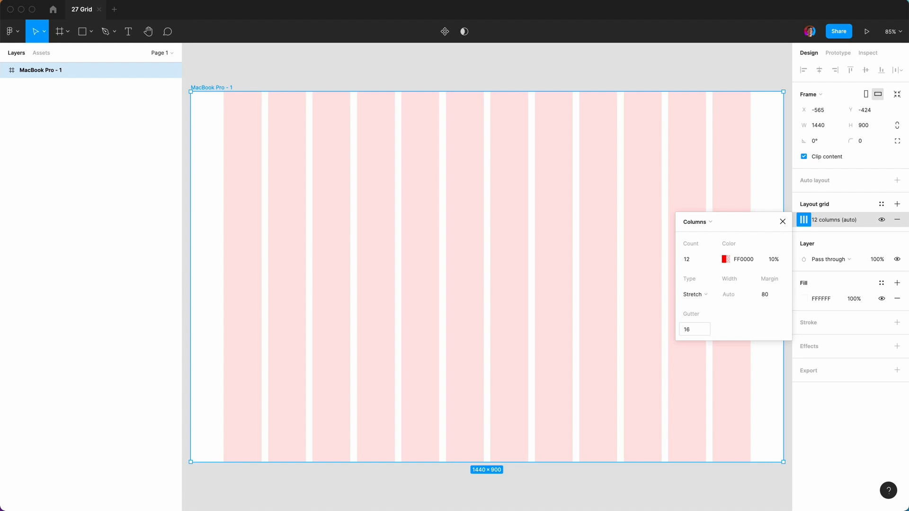
key("Escape")
Draw a 1280×185 frame across all twelve columns and fill it grey CFCFCF
key("f")
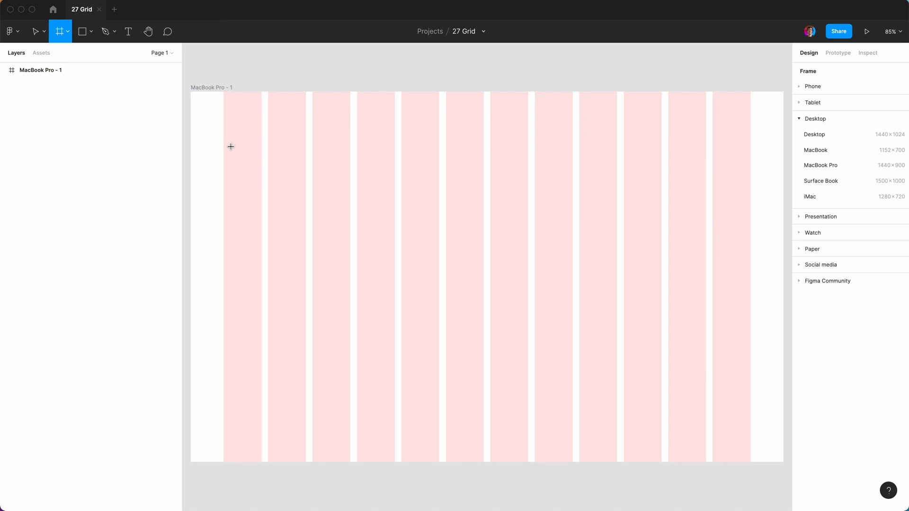
left_click_drag(223, 138, 751, 215)
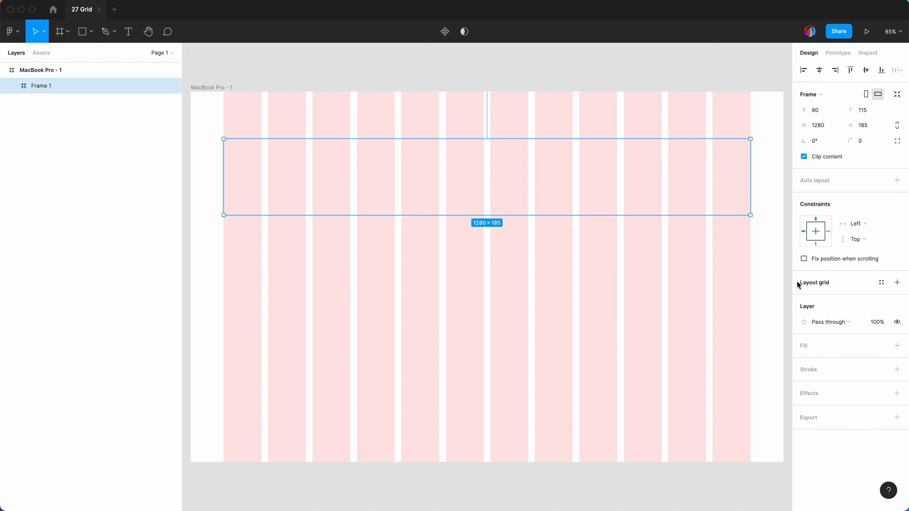
left_click(898, 346)
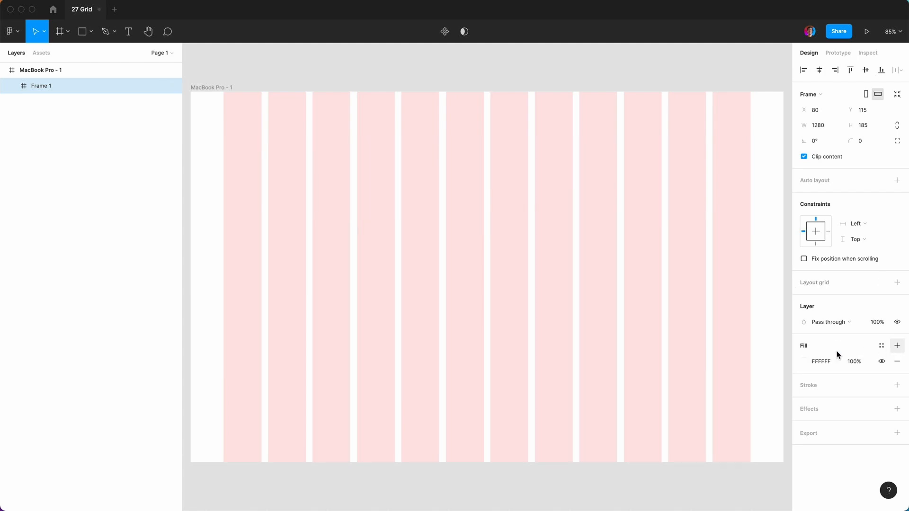
left_click(804, 362)
left_click_drag(677, 265, 675, 291)
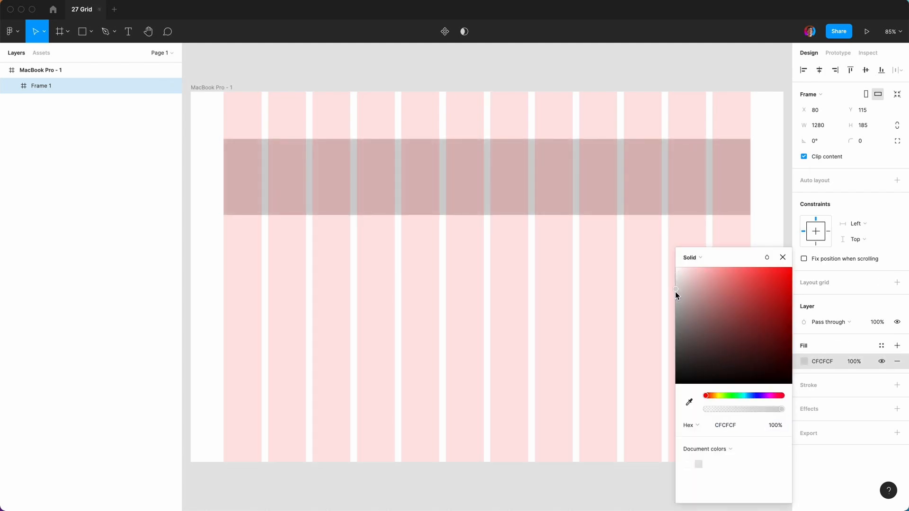
left_click(783, 258)
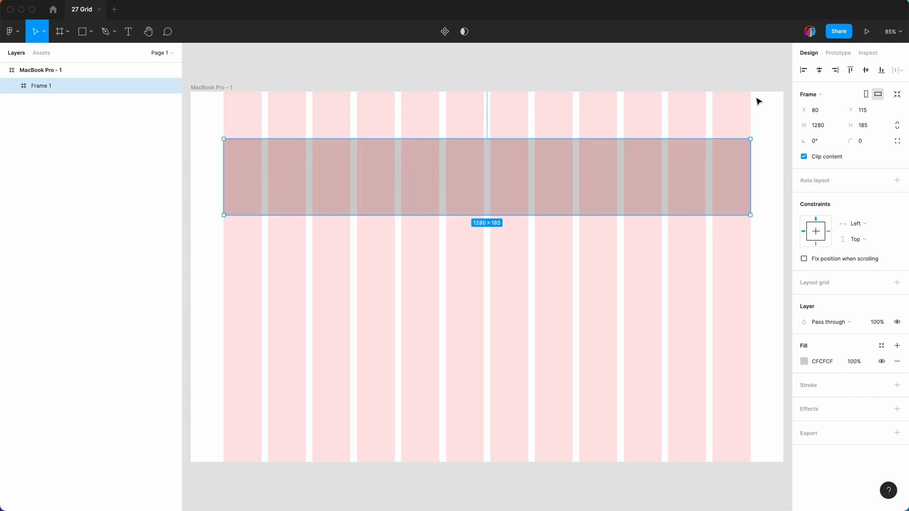
left_click(771, 106)
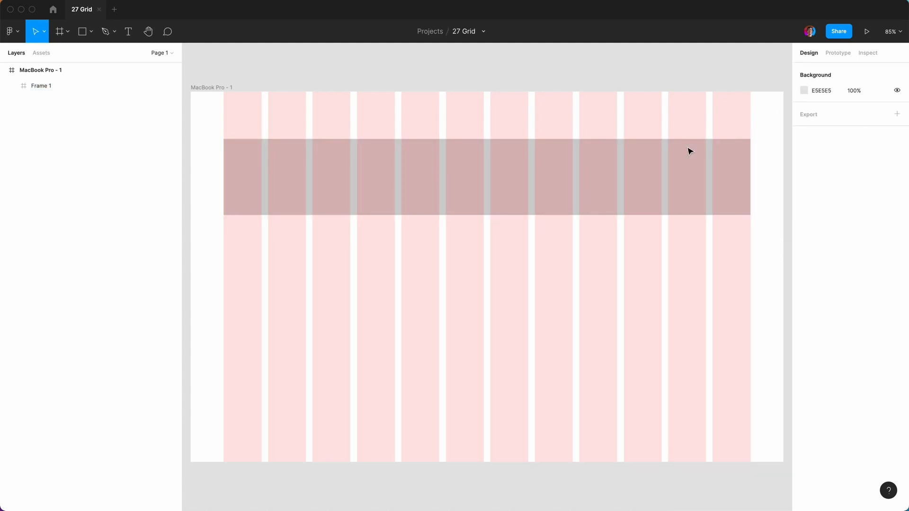
Add a second layout grid of type Rows to the MacBook Pro frame
left_click(763, 143)
left_click(897, 204)
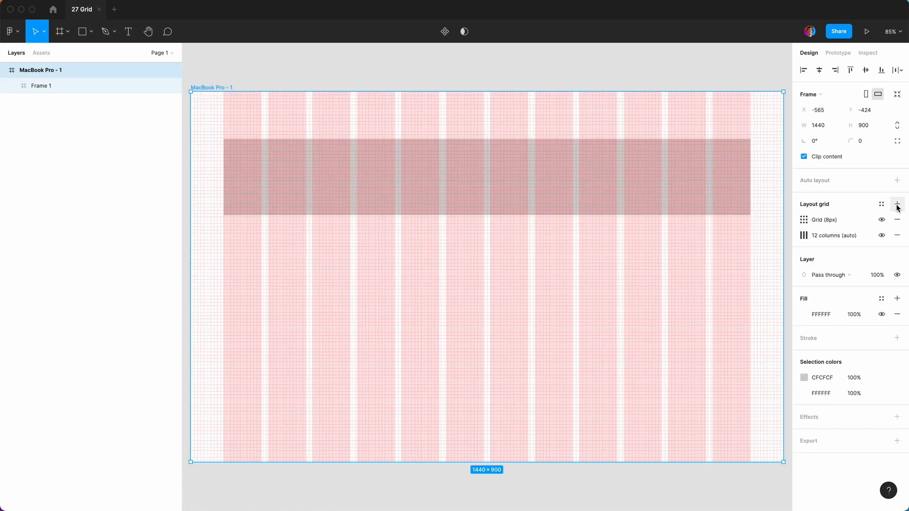
left_click(806, 221)
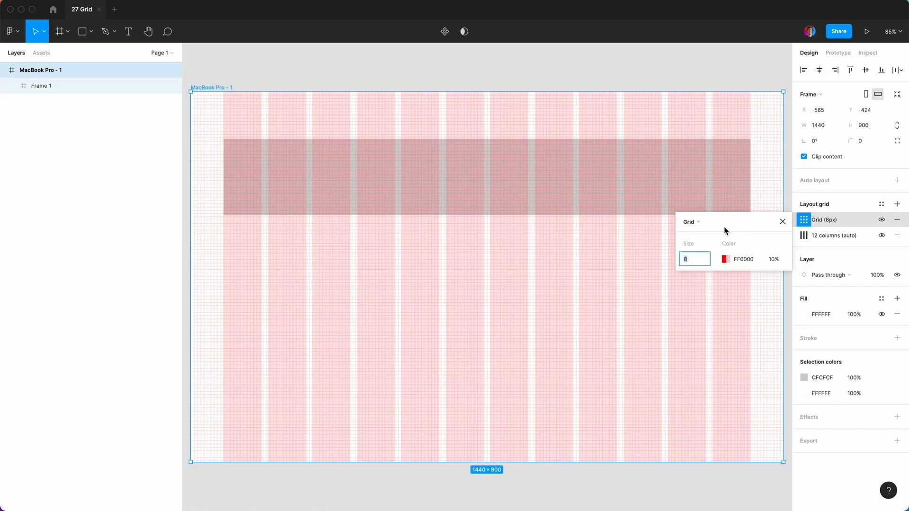
left_click(704, 222)
left_click(704, 245)
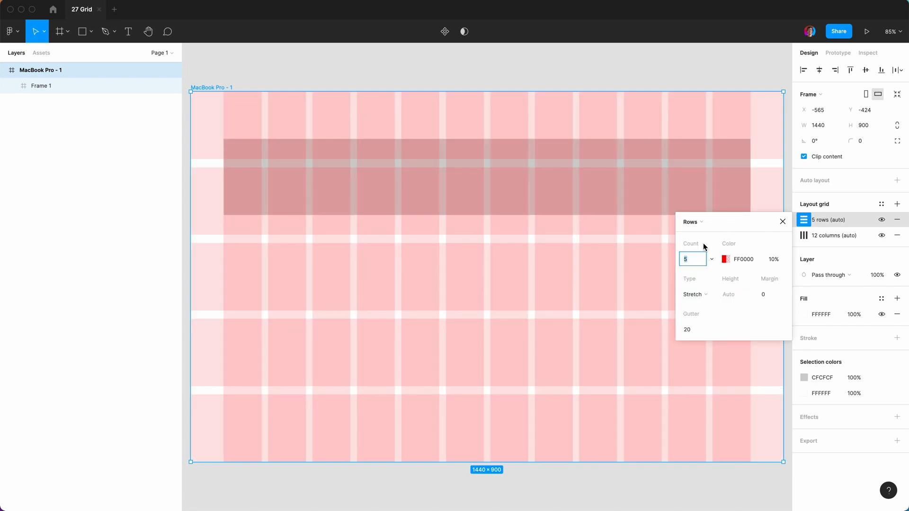
Set the row grid to count 9999, top-aligned, with 0 gutter
left_click(693, 259)
type("9999")
left_click(694, 295)
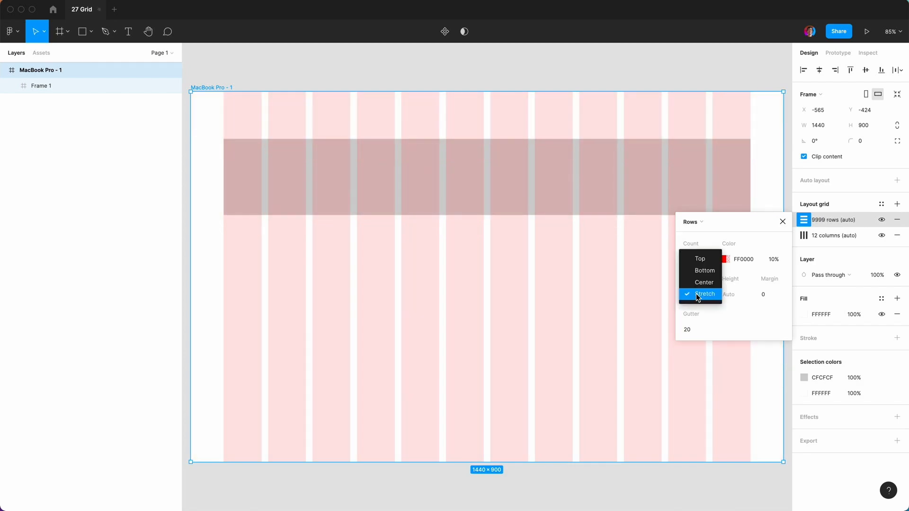
left_click(702, 259)
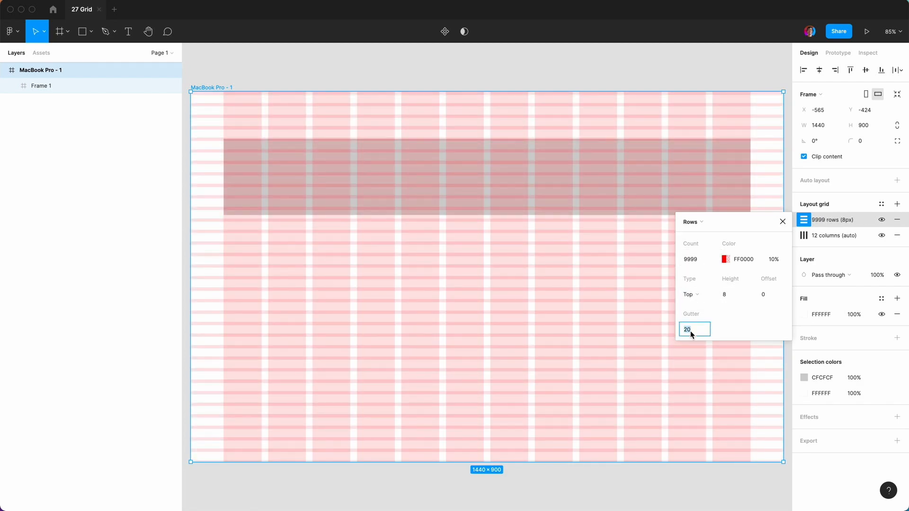
type("0")
left_click(728, 294)
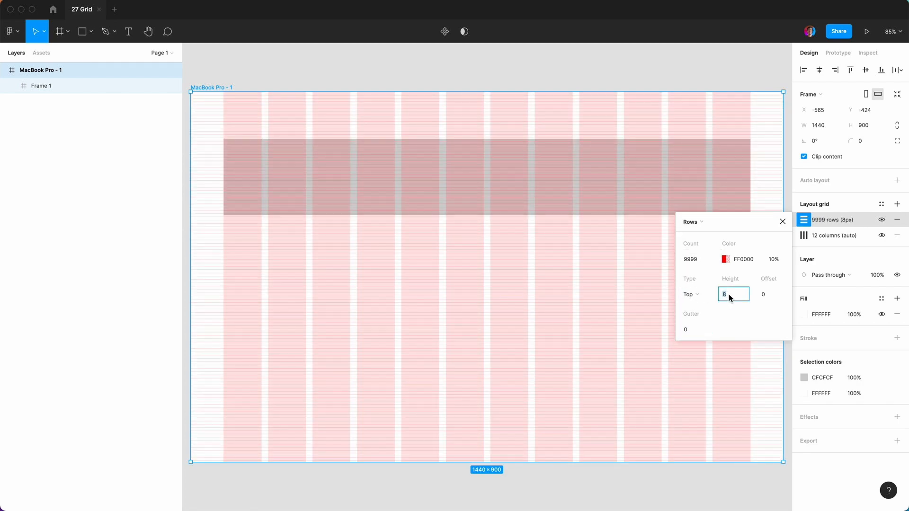
left_click(782, 221)
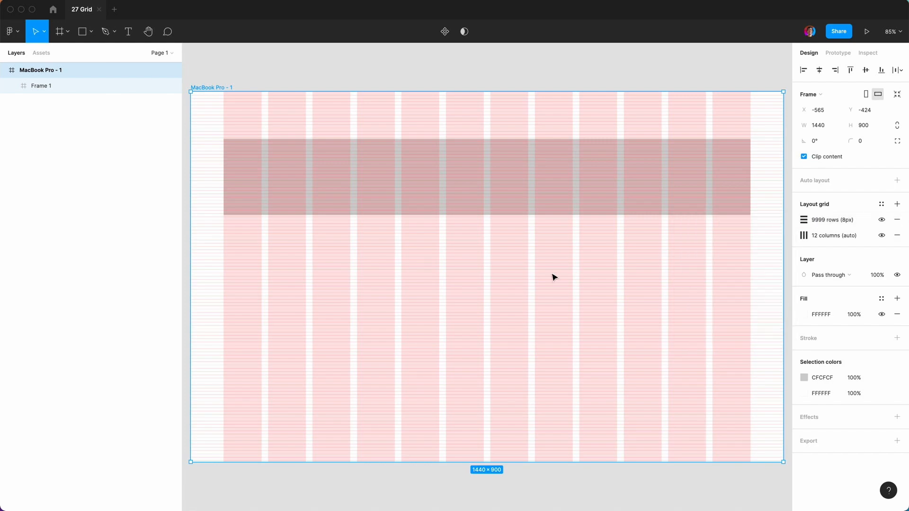
scroll(554, 277, "up", 10)
Snap Frame 1's edges to the 8px rows: top at Y 112, height 192
scroll(554, 276, "up", 5)
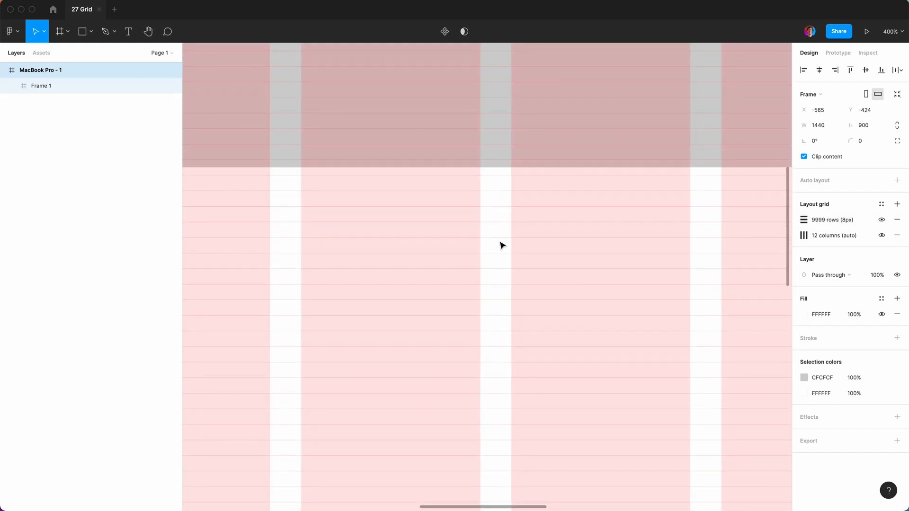
key("super+minus")
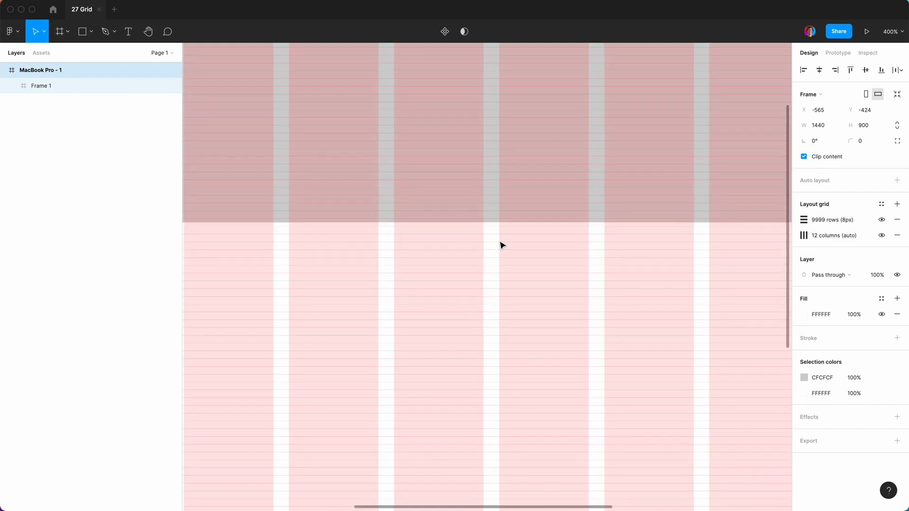
key("super+plus")
left_click(495, 141)
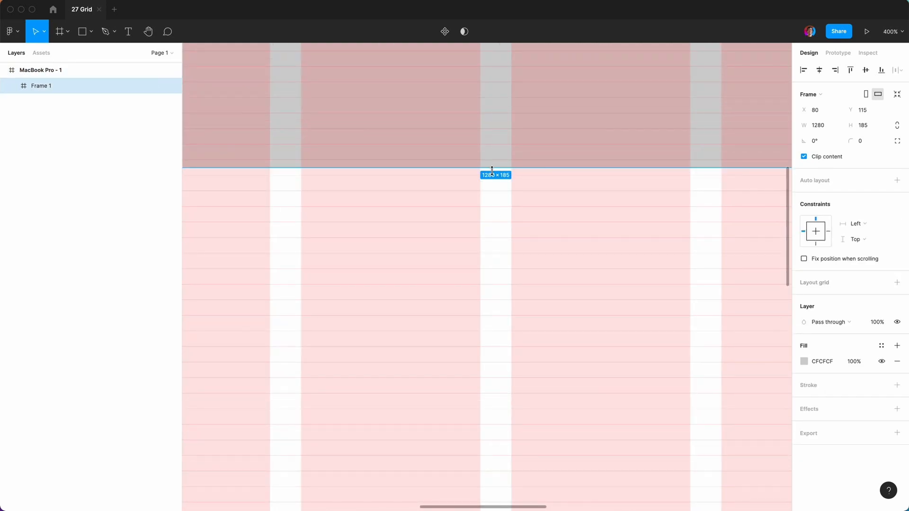
scroll(527, 226, "up", 10)
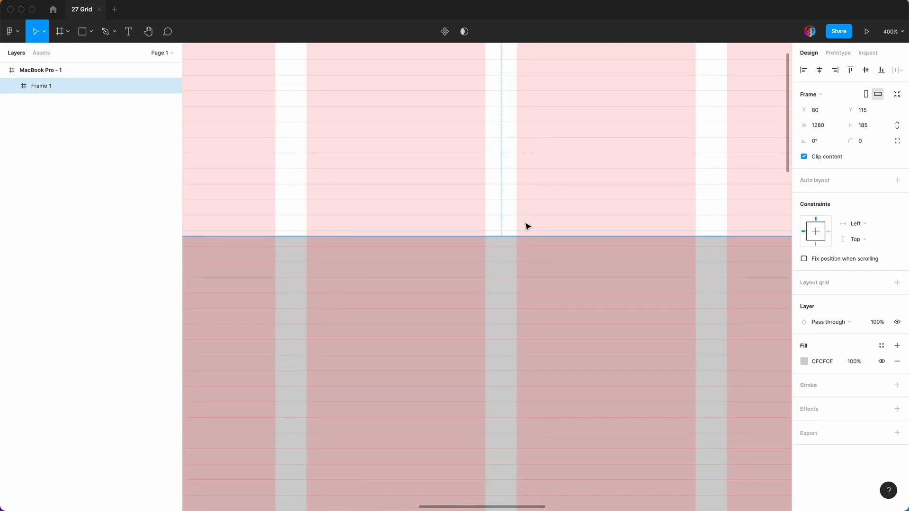
key("super+minus")
key("super+minus")
key("super+plus")
key("super+plus")
left_click_drag(501, 236, 501, 231)
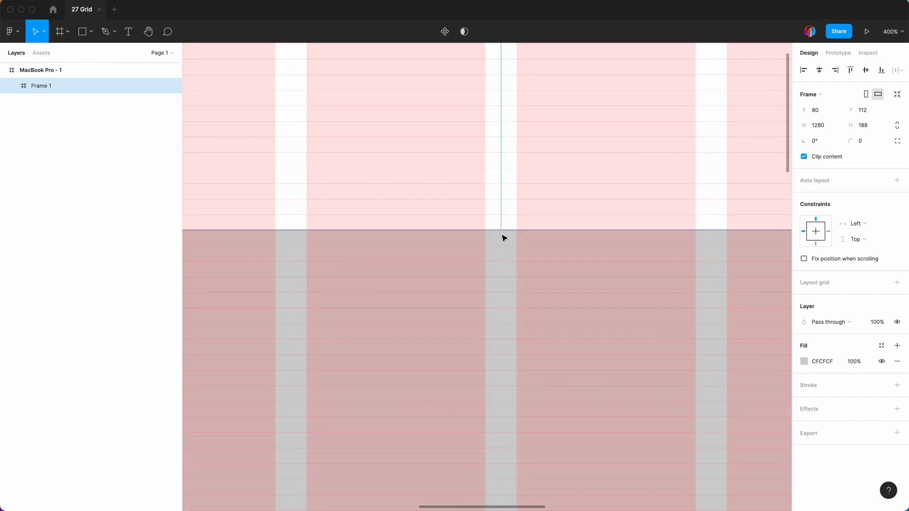
scroll(503, 270, "down", 6)
left_click_drag(495, 289, 494, 298)
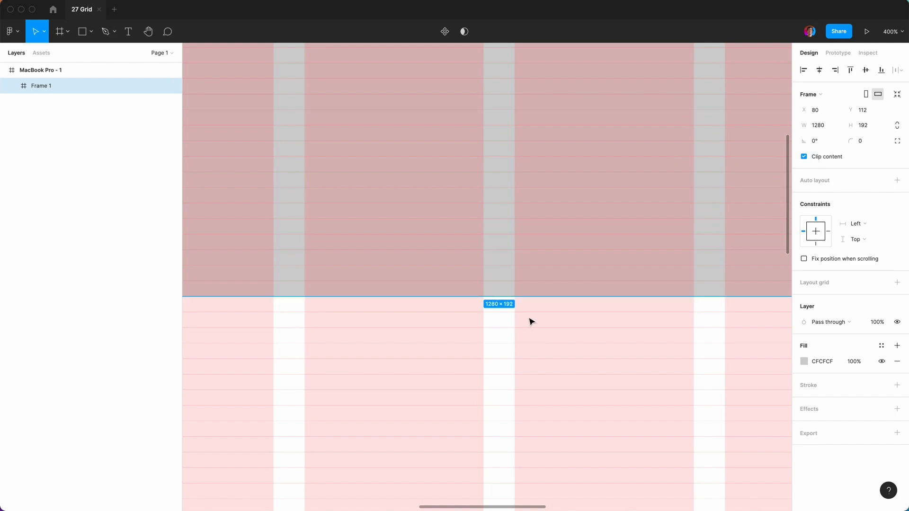
scroll(549, 347, "down", 3)
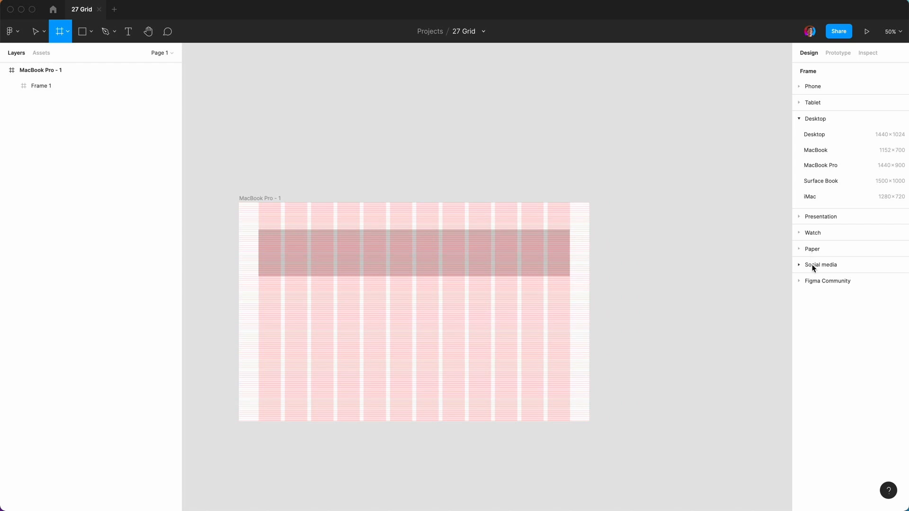
Add a 768×1024 iPad mini frame beside the desktop frame and select it
left_click(812, 101)
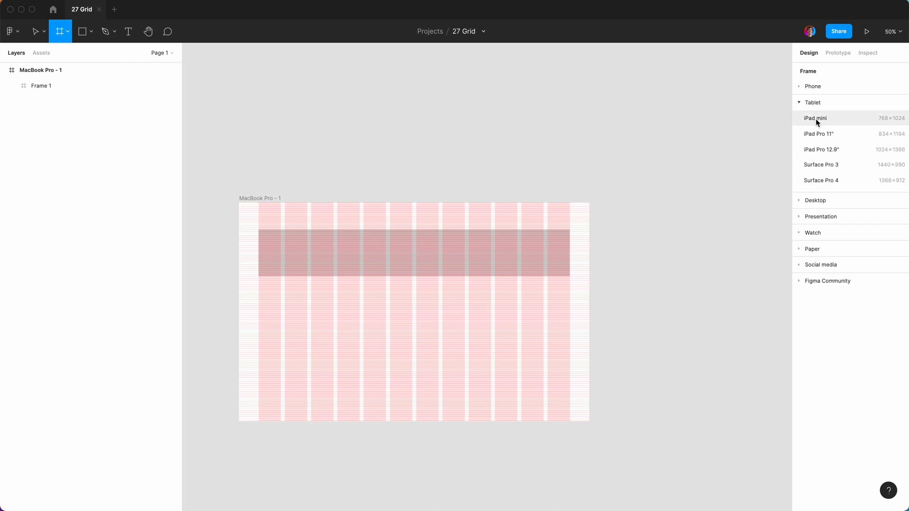
left_click(816, 119)
key("Escape")
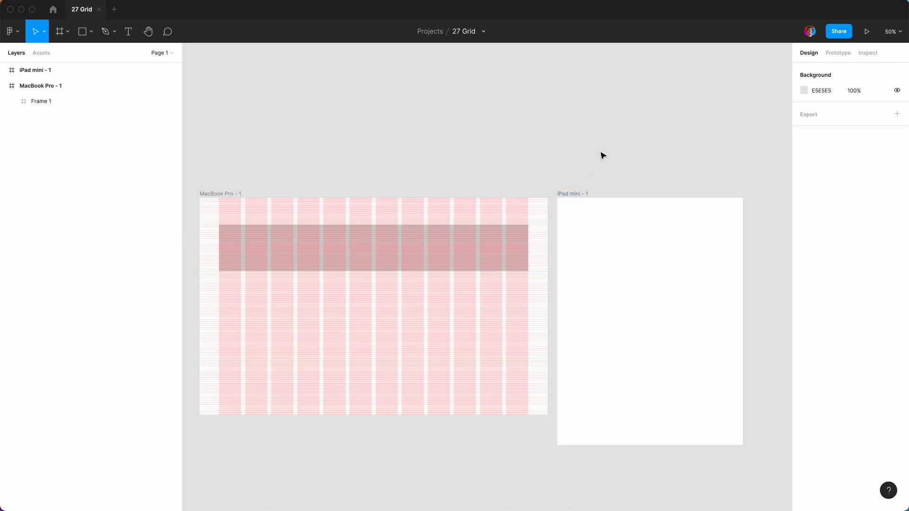
left_click(568, 195)
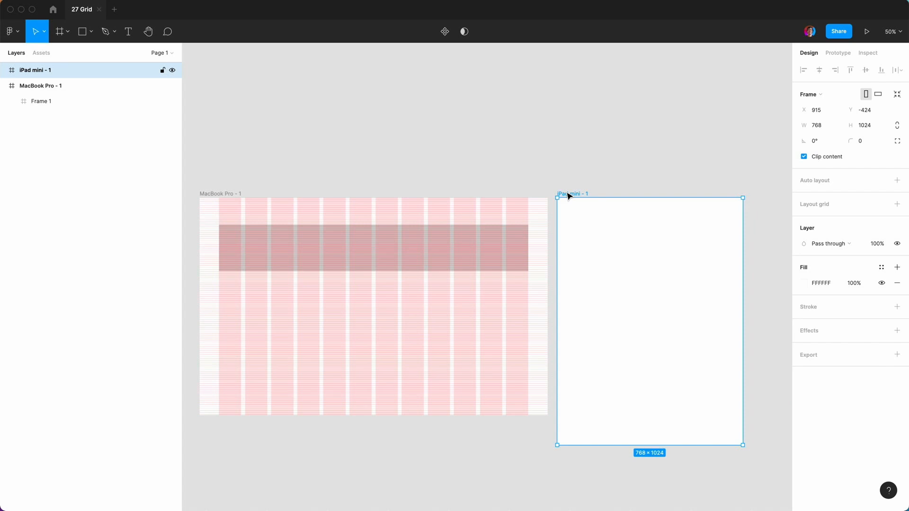
Give the iPad mini frame a 3-column grid with 20 margin and 16 gutter
left_click(898, 204)
left_click(803, 219)
left_click(701, 223)
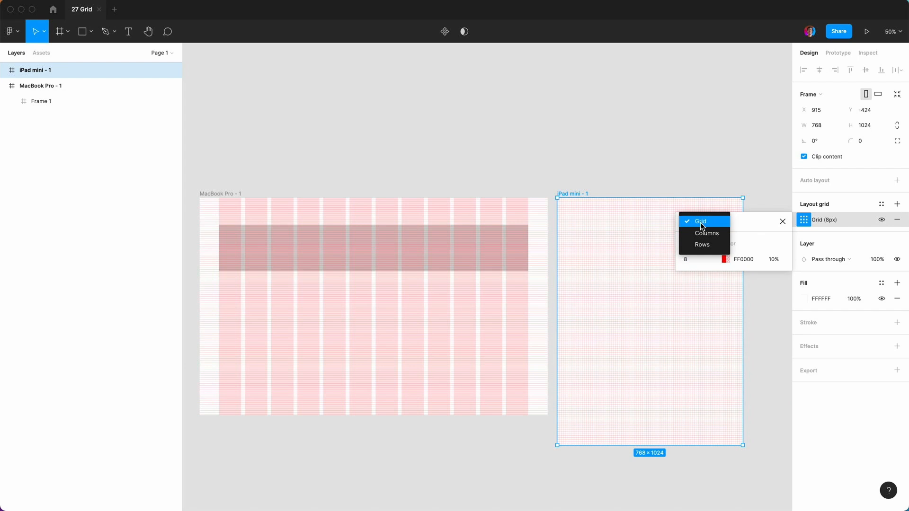
left_click(706, 233)
left_click(690, 260)
type("3")
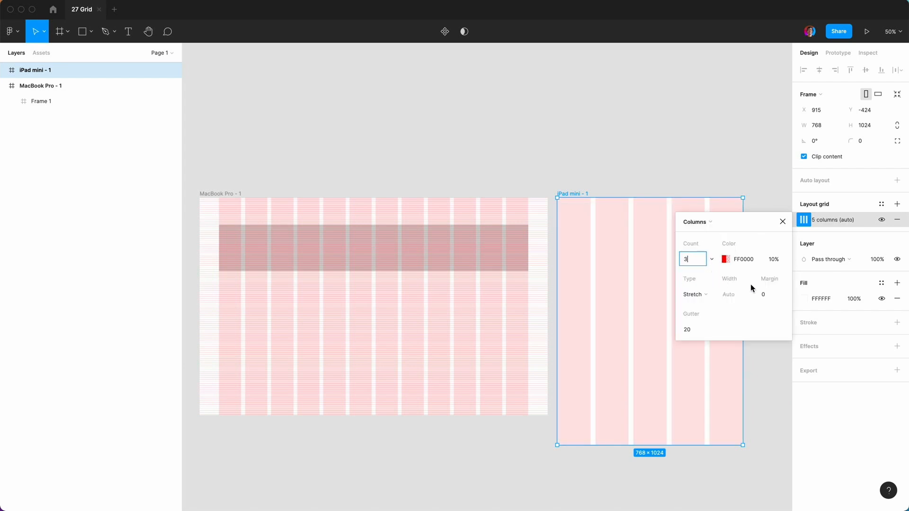
left_click(767, 295)
type("20")
left_click(686, 331)
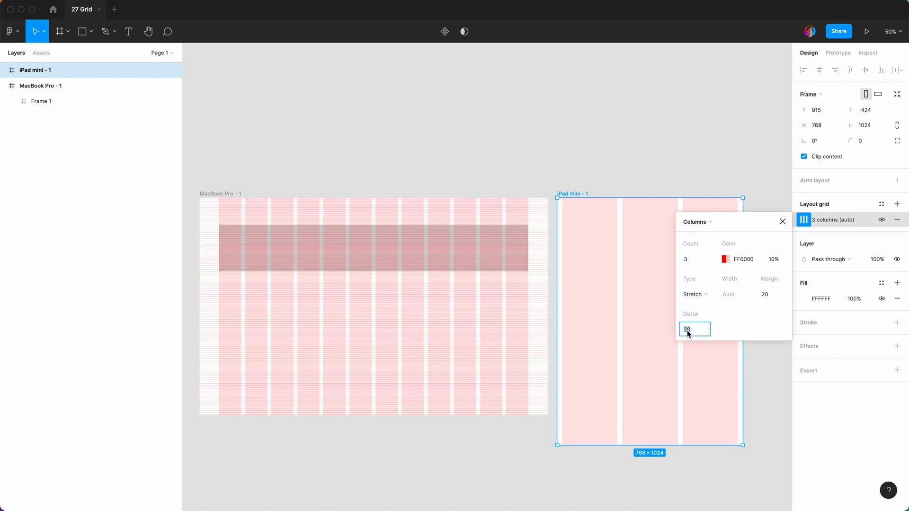
type("16")
key("Return")
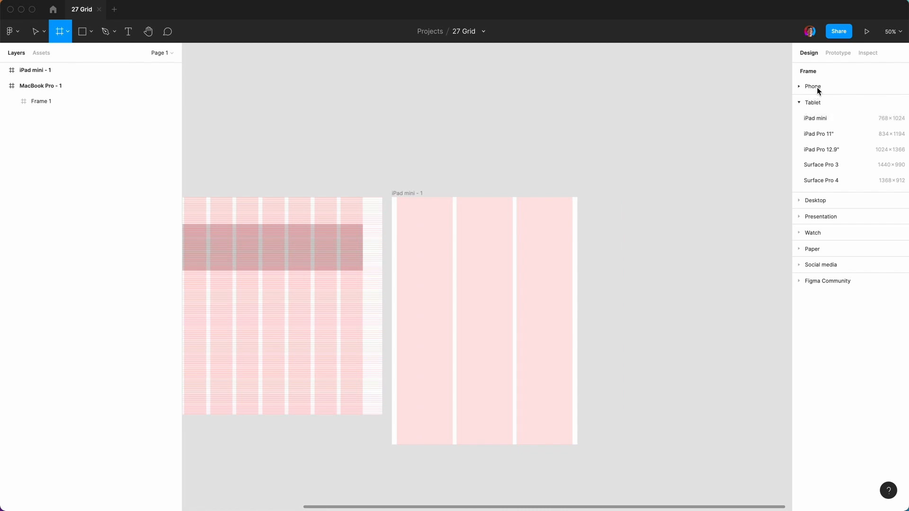
Add a 375×812 iPhone 11 Pro / X frame aligned with the iPad frame's top
left_click(818, 86)
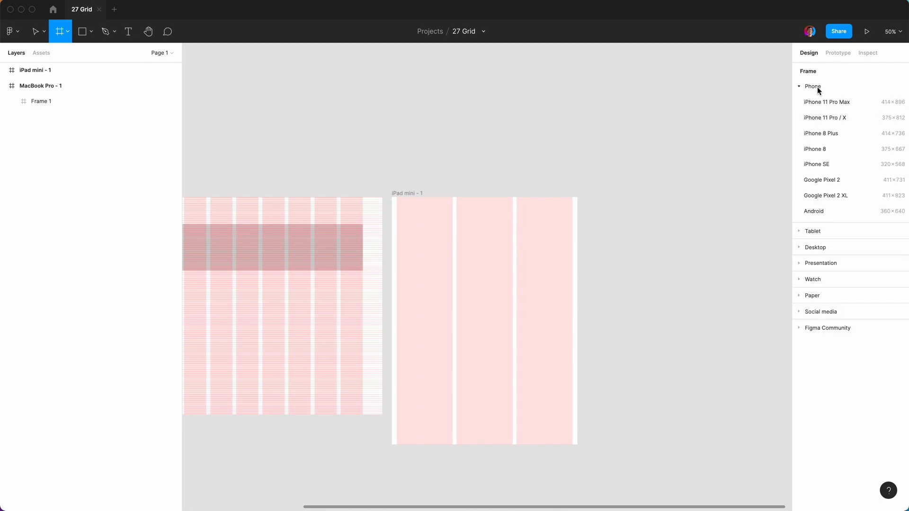
left_click(821, 119)
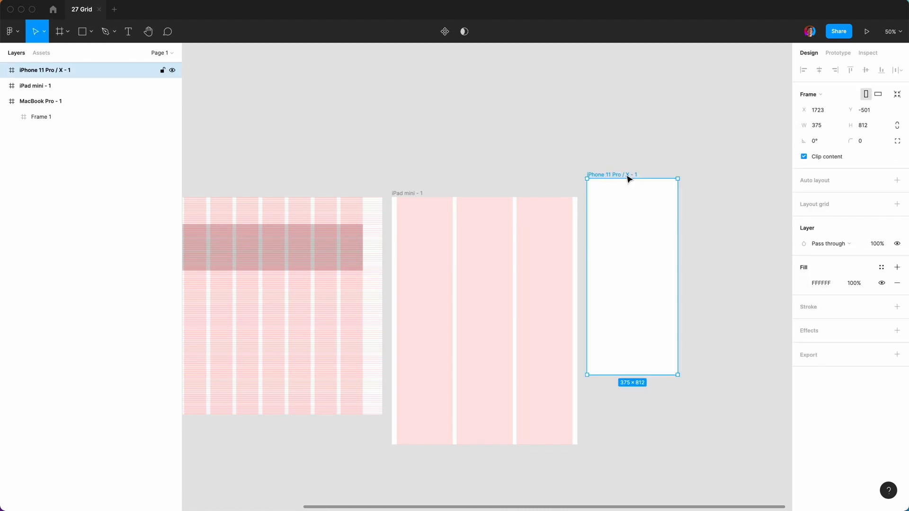
left_click_drag(623, 218, 623, 237)
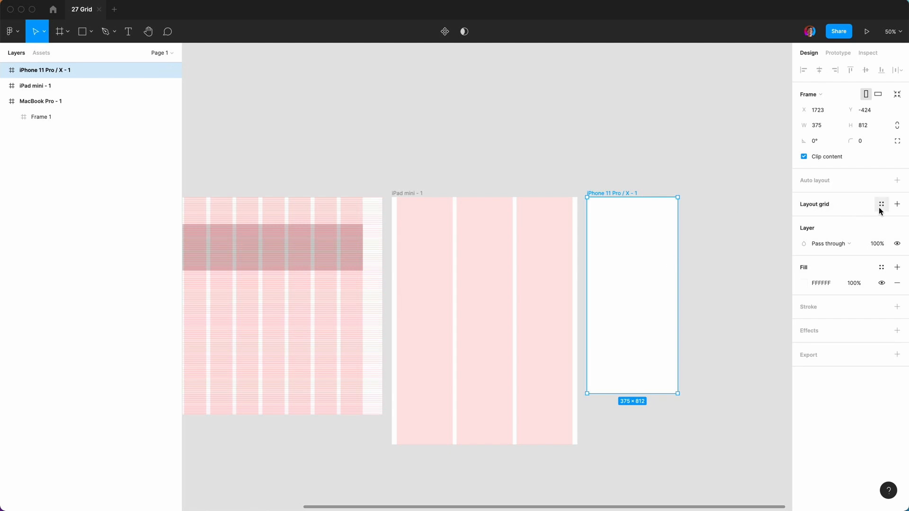
Give the iPhone frame a 2-column grid with 20 margin and 16 gutter
left_click(897, 204)
left_click(804, 220)
left_click(691, 222)
left_click(698, 245)
left_click(691, 222)
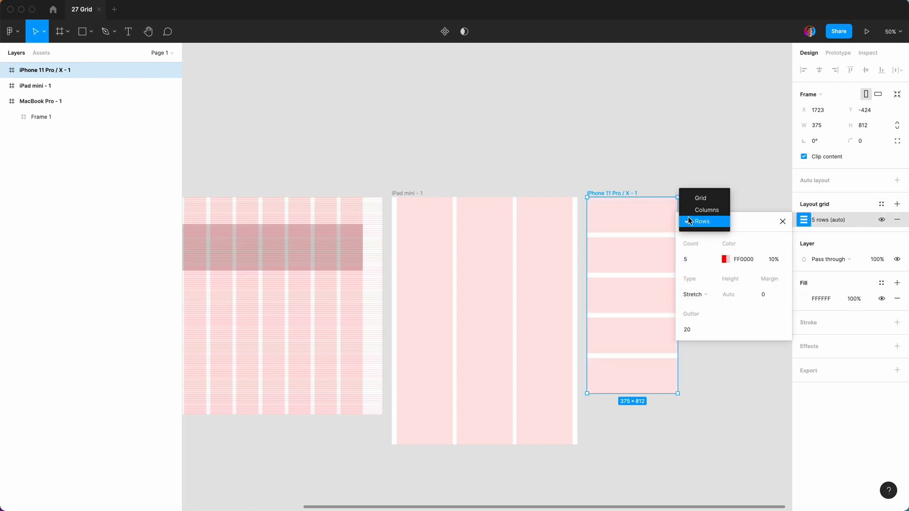
left_click(694, 210)
type("2")
left_click(769, 298)
type("20")
key("Tab")
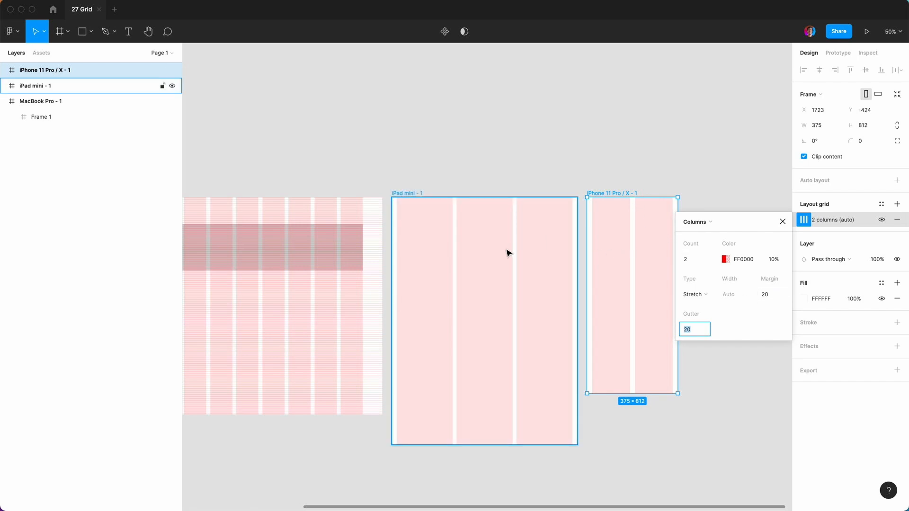
type("16")
key("Return")
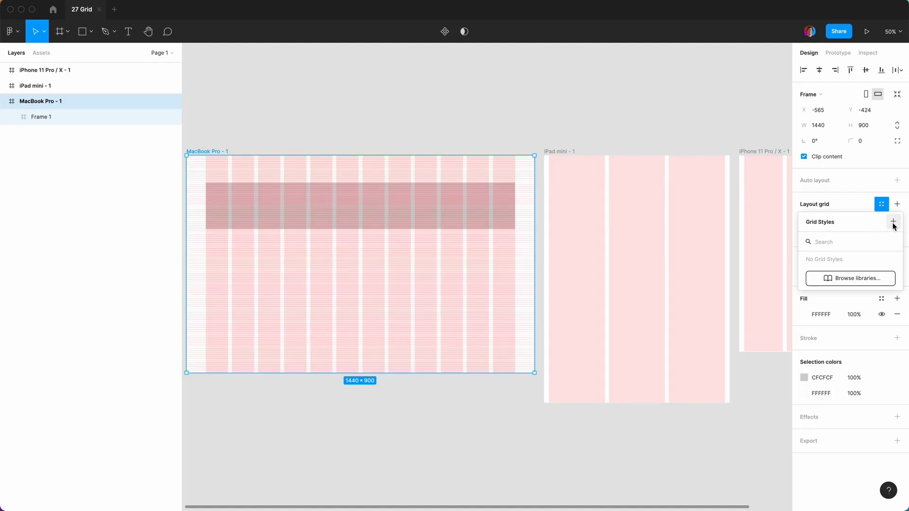
Save the desktop frame's grid as the style 'Desktop 12 grid'
left_click(893, 222)
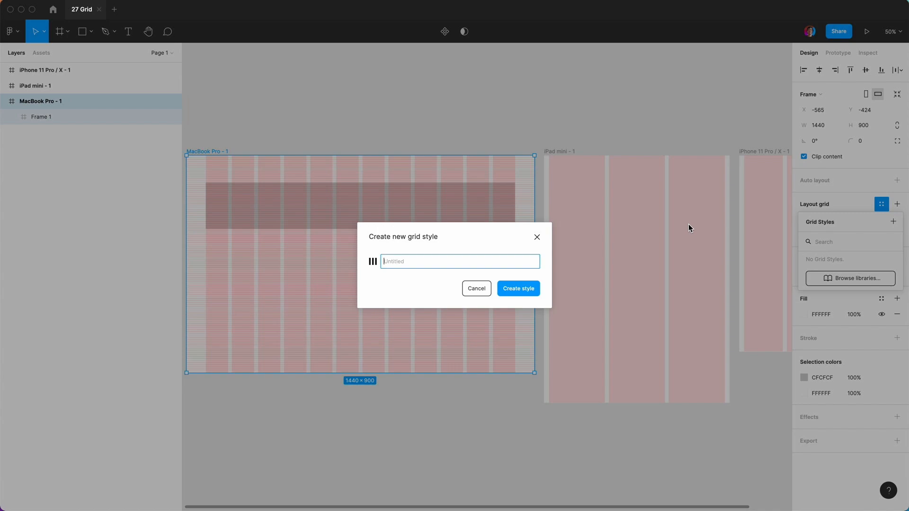
type("Desktop grid")
key("BackSpace")
key("BackSpace")
key("BackSpace")
key("BackSpace")
type("12 grid")
left_click(519, 288)
Save the iPad mini frame's grid as the style 'ipad grid 3'
left_click(539, 106)
left_click(560, 151)
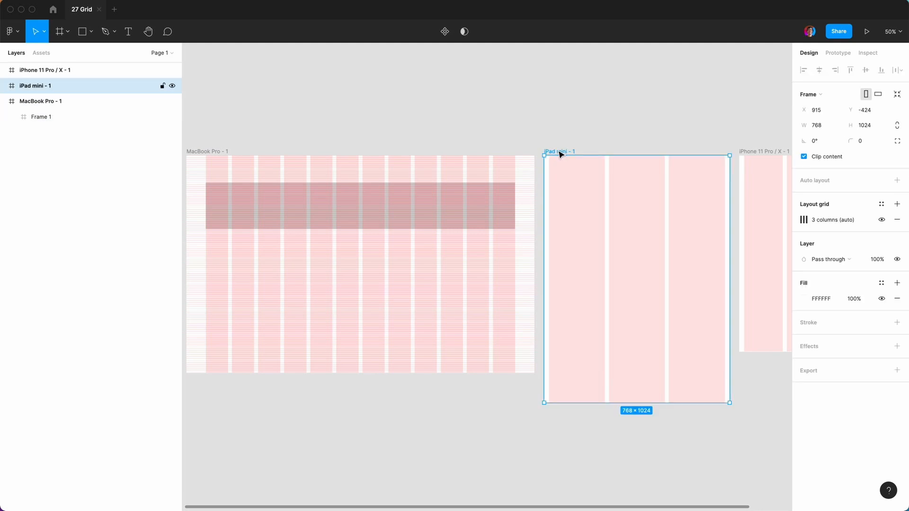
left_click(882, 204)
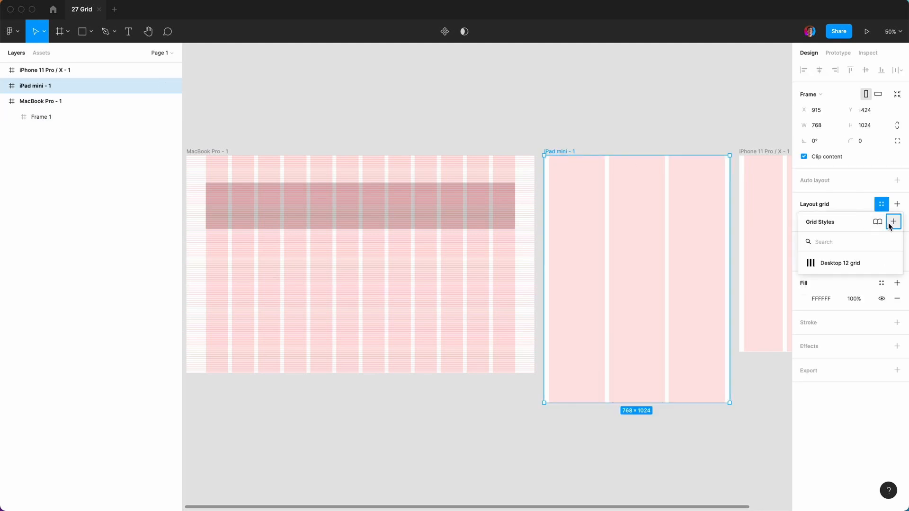
left_click(893, 221)
type("ip")
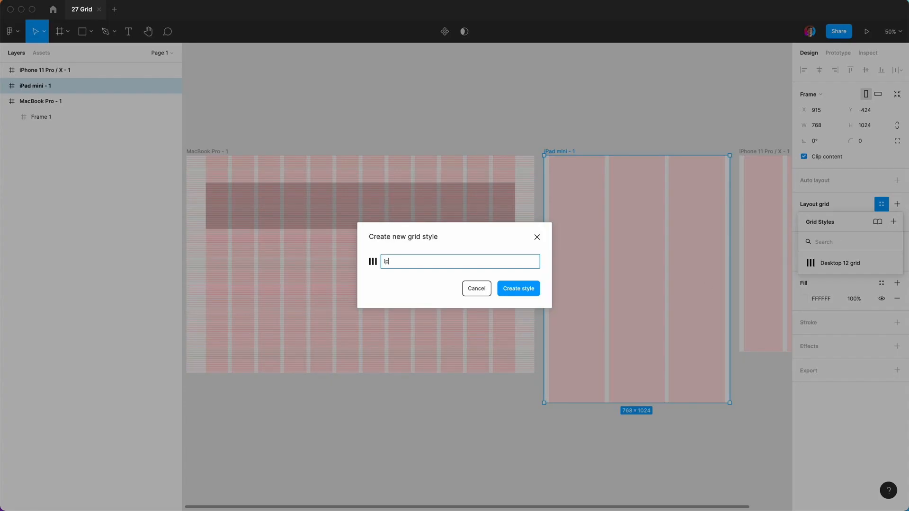
type("ad grid 3")
left_click(519, 288)
Save the iPhone frame's grid as the style 'iphone grid 2'
scroll(625, 105, "right", 5)
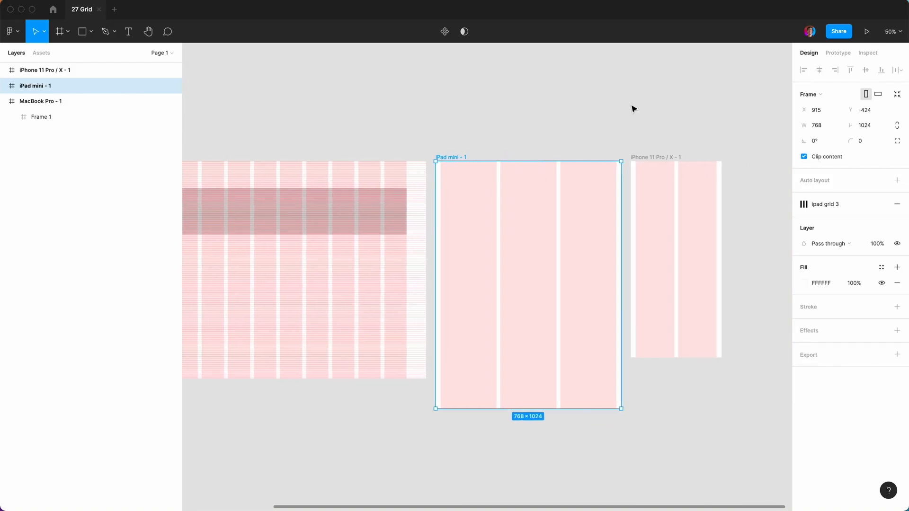
left_click(656, 157)
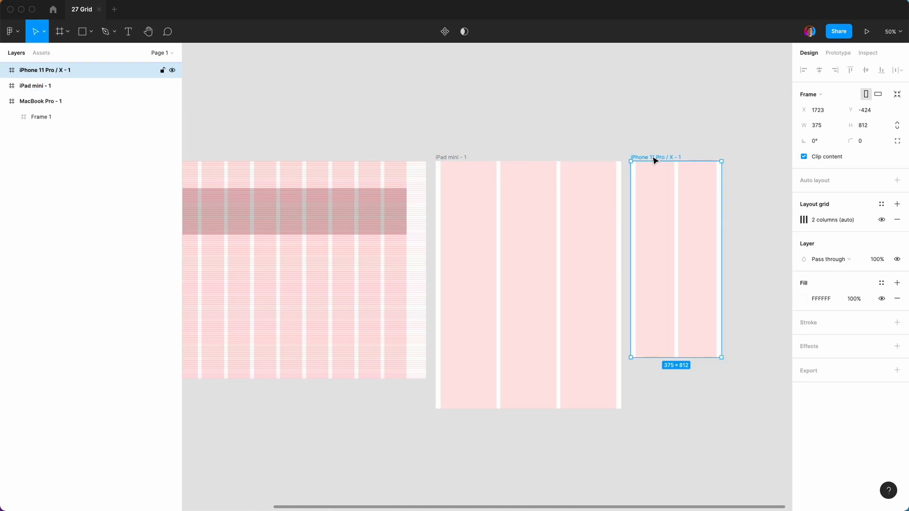
left_click(881, 204)
left_click(894, 222)
type("iphone grid 2")
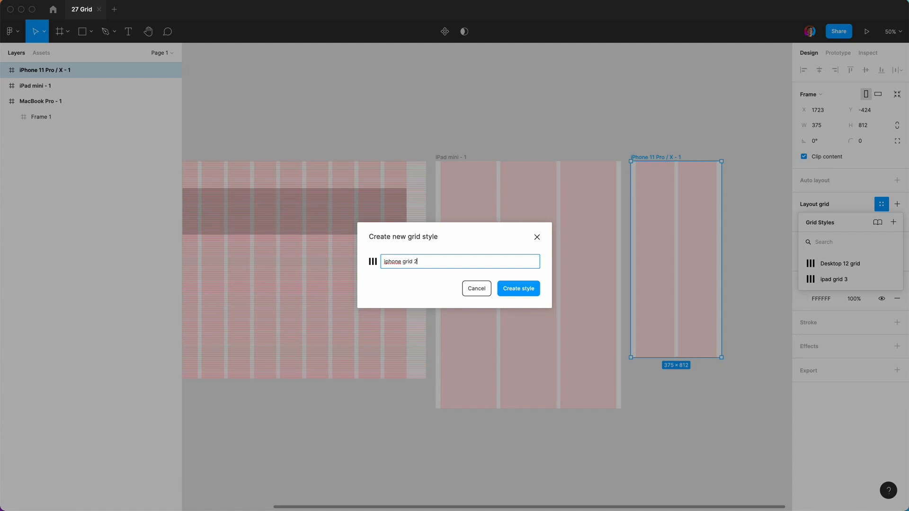
left_click(518, 290)
Add a second MacBook Pro frame below MacBook Pro - 1
left_click(599, 106)
scroll(599, 105, "right", 5)
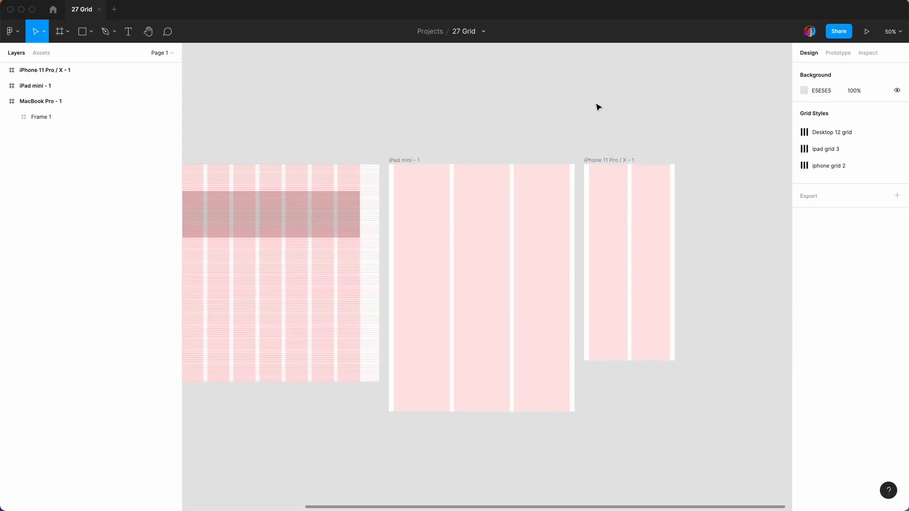
scroll(611, 166, "left", 5)
scroll(327, 329, "down", 3)
scroll(327, 329, "up", 3)
key("f")
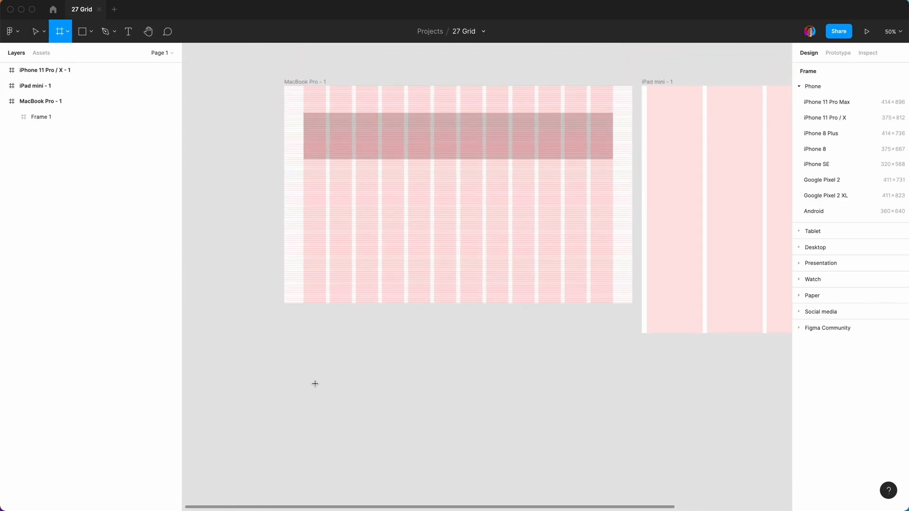
left_click(809, 247)
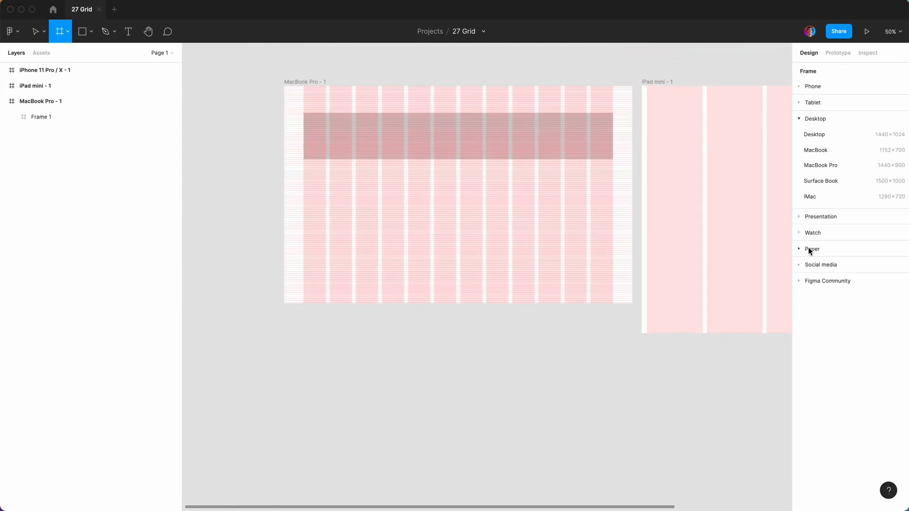
left_click(825, 163)
left_click_drag(669, 275, 312, 368)
Apply Desktop 12 grid to MacBook Pro - 2 and draw a 724×376 card frame in it
left_click(881, 204)
left_click(836, 264)
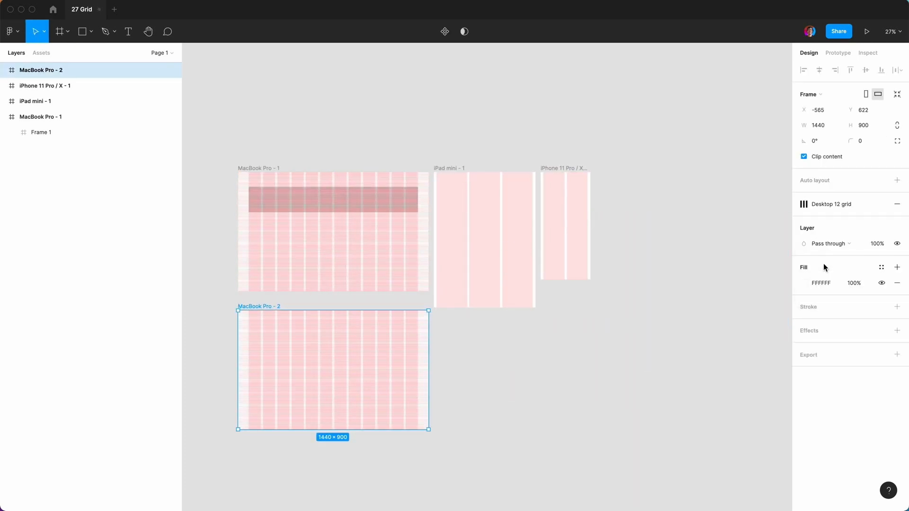
left_click(550, 378)
left_click_drag(270, 307, 271, 321)
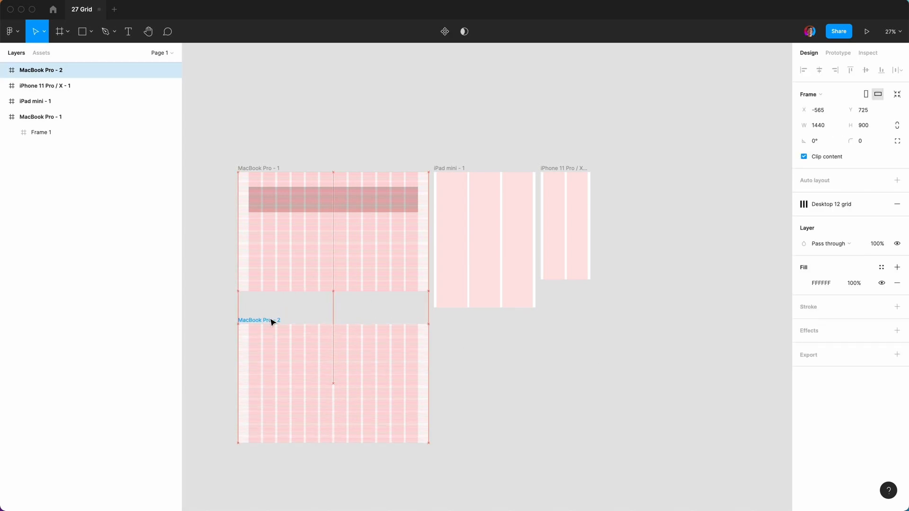
left_click(540, 332)
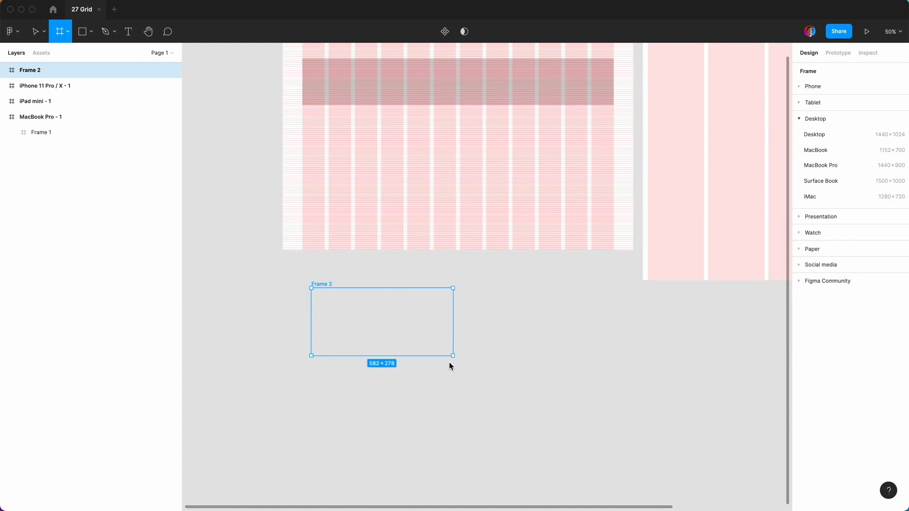
left_click_drag(451, 366, 488, 380)
left_click(804, 283)
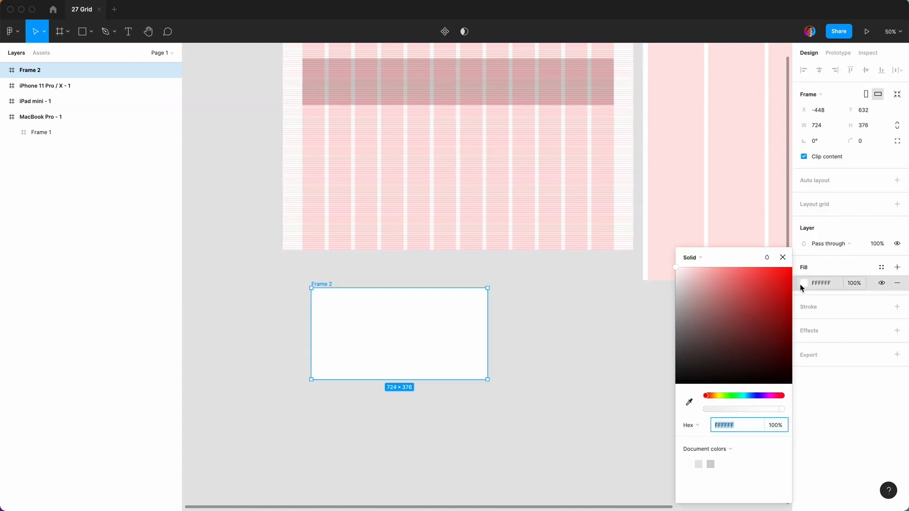
Fill the card frame grey and rename it 'img'
left_click_drag(675, 270, 675, 303)
left_click(783, 257)
left_click(517, 349)
left_click(408, 344)
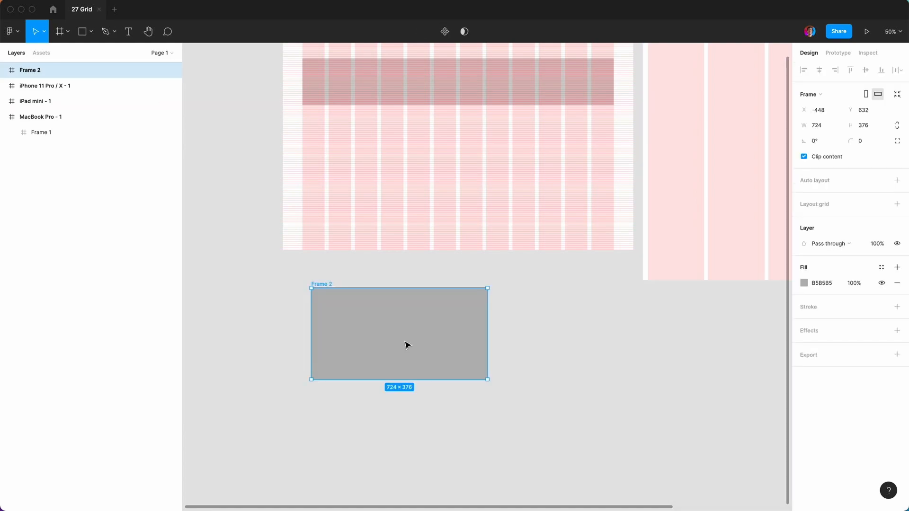
double_click(27, 72)
type("img")
key("Return")
Add a 'Title' text layer below the img frame
left_click(220, 294)
key("t")
left_click(314, 401)
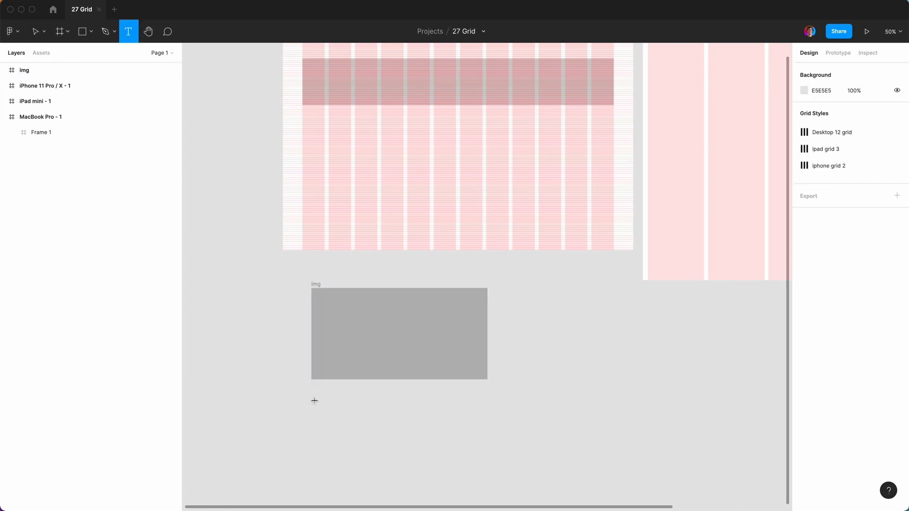
type("Tit")
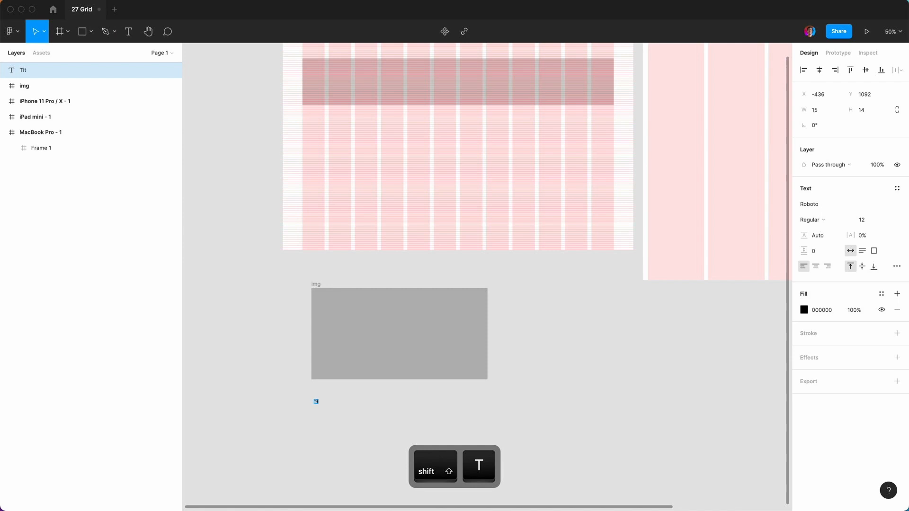
left_click(455, 412)
key("plus")
scroll(453, 411, "down", 3)
scroll(453, 411, "left", 2)
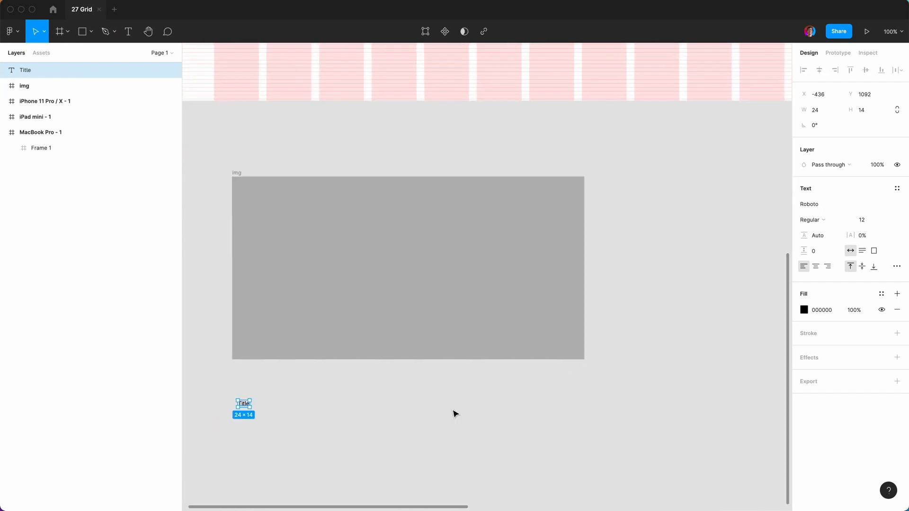
Set the Title text to Inter at size 24 and place it just under img
left_click(820, 205)
type("Int")
key("Return")
left_click(874, 221)
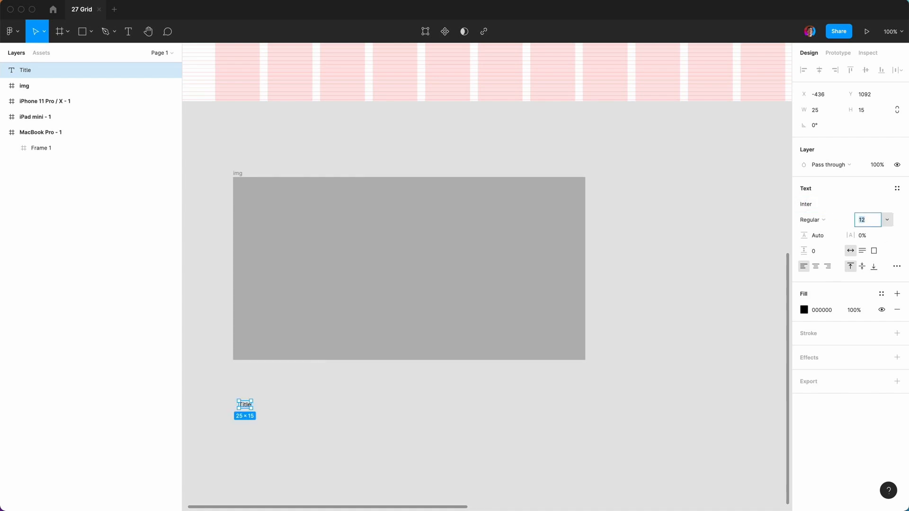
type("24")
key("Return")
left_click(299, 430)
left_click_drag(261, 408, 254, 389)
Set the Title heading to Medium weight
left_click(308, 394)
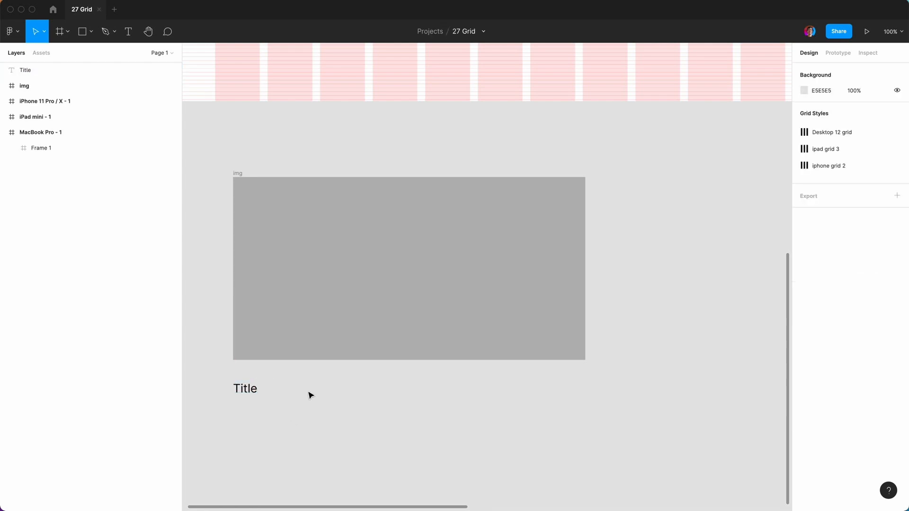
left_click(241, 392)
left_click(812, 219)
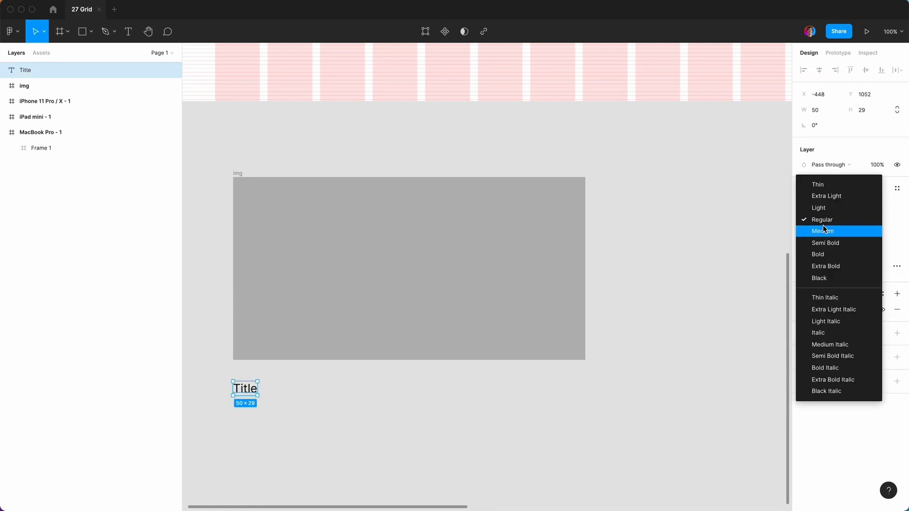
left_click(823, 228)
Duplicate the Title below the original and set the copy to 16 Regular
left_click(461, 379)
left_click(255, 392)
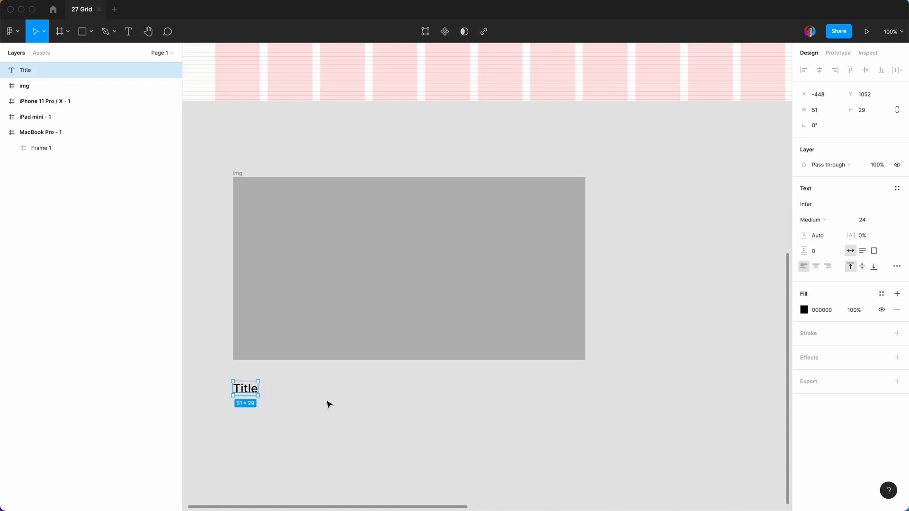
key("super+d")
left_click_drag(247, 394, 246, 412)
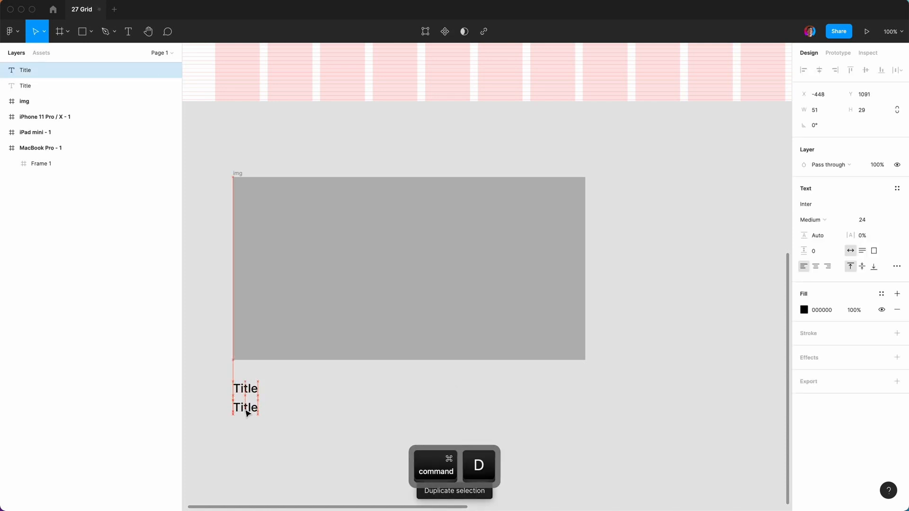
key("Return")
left_click(868, 221)
type("16")
key("Return")
left_click(812, 220)
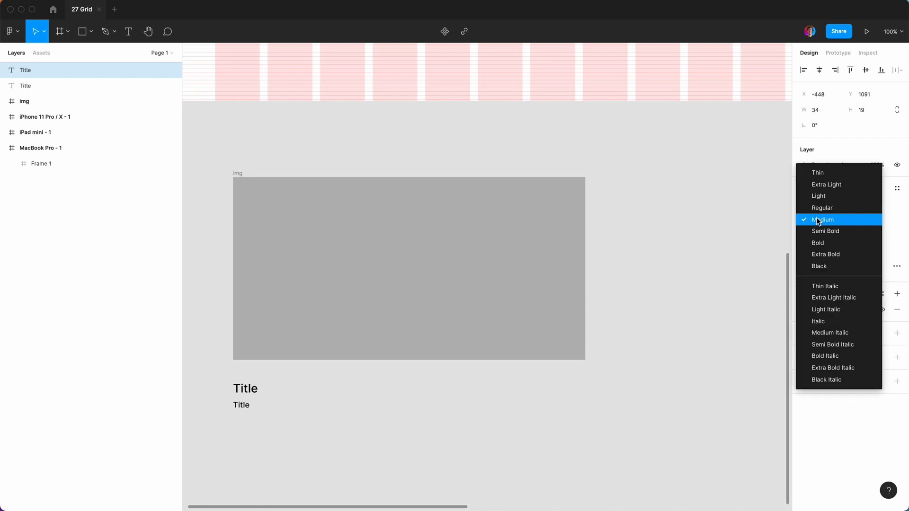
left_click(824, 207)
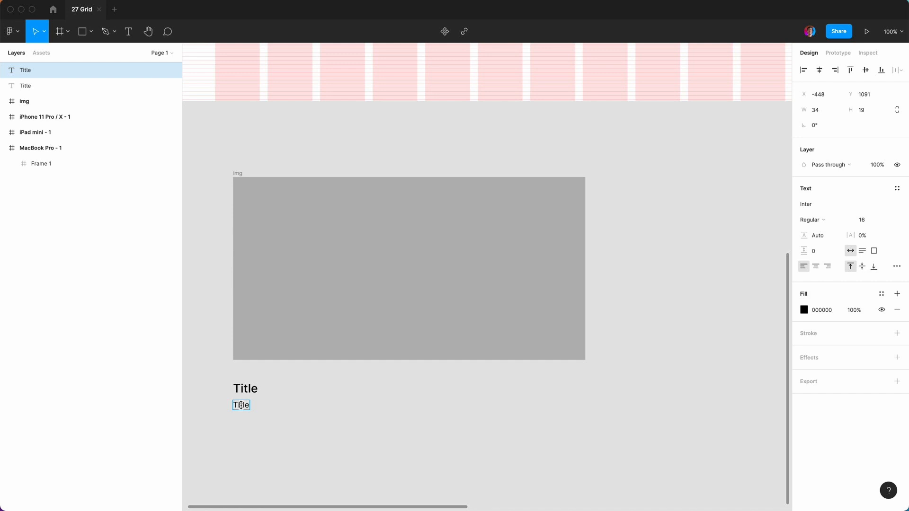
Replace the copy's text with a Lorem ipsum sentence using the Lorem ipsum plugin
key("super+slash")
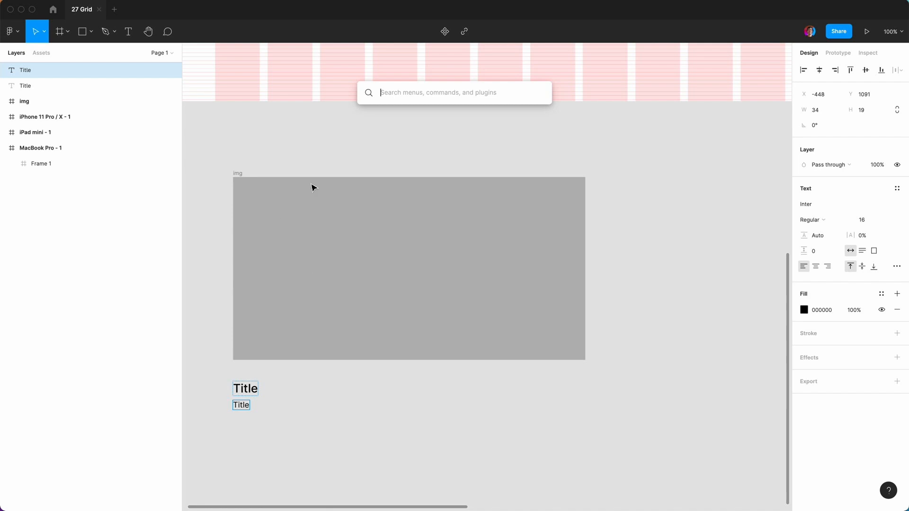
type("lorem")
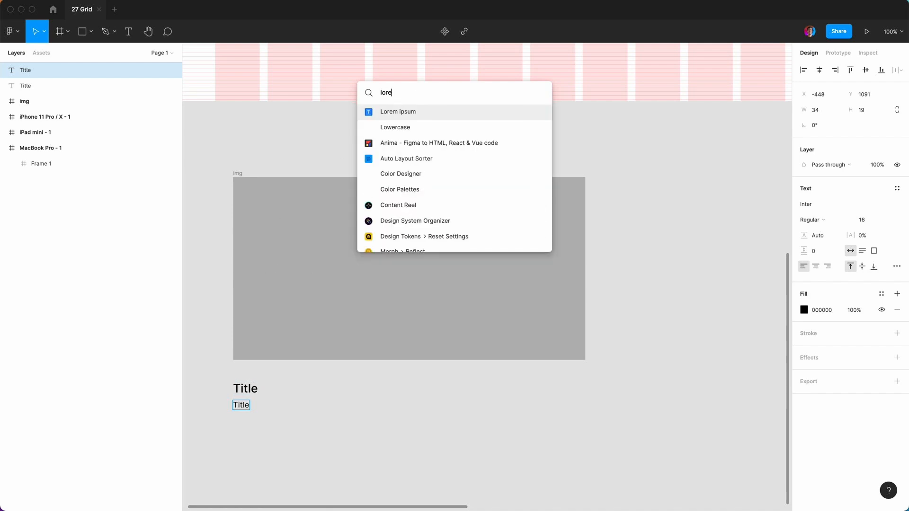
left_click(416, 113)
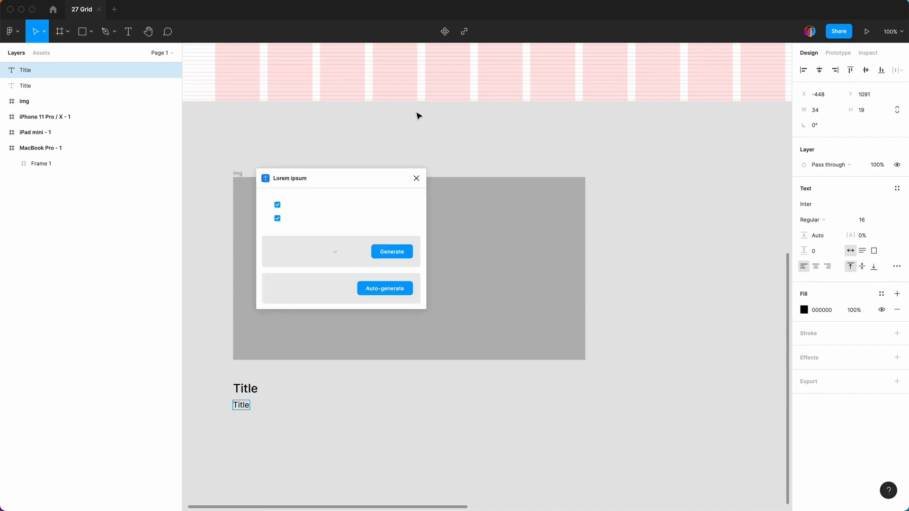
left_click(391, 251)
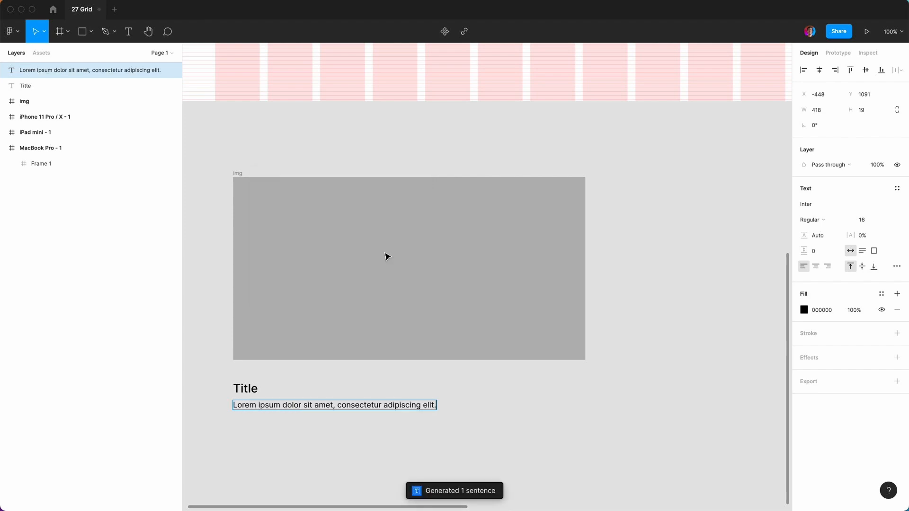
left_click(499, 384)
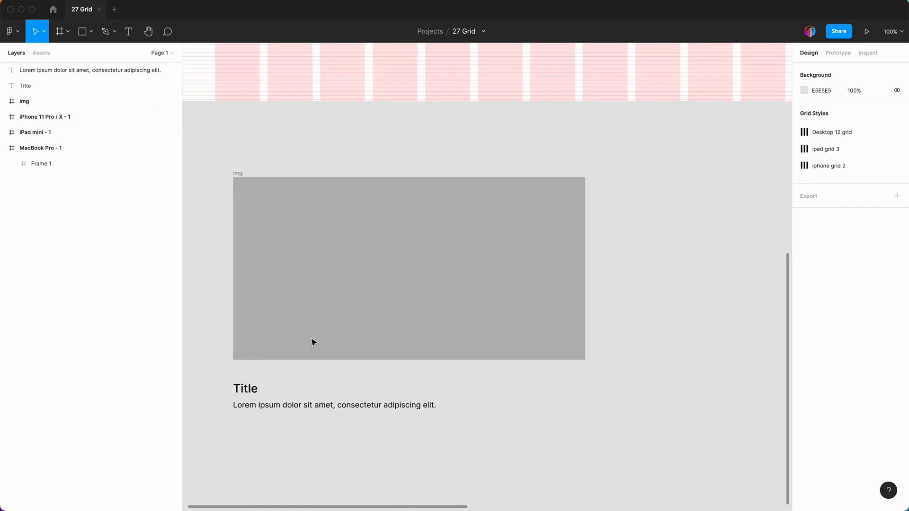
Wrap Title and the Lorem sentence in an auto-layout frame named text with 16 spacing
left_click(254, 387)
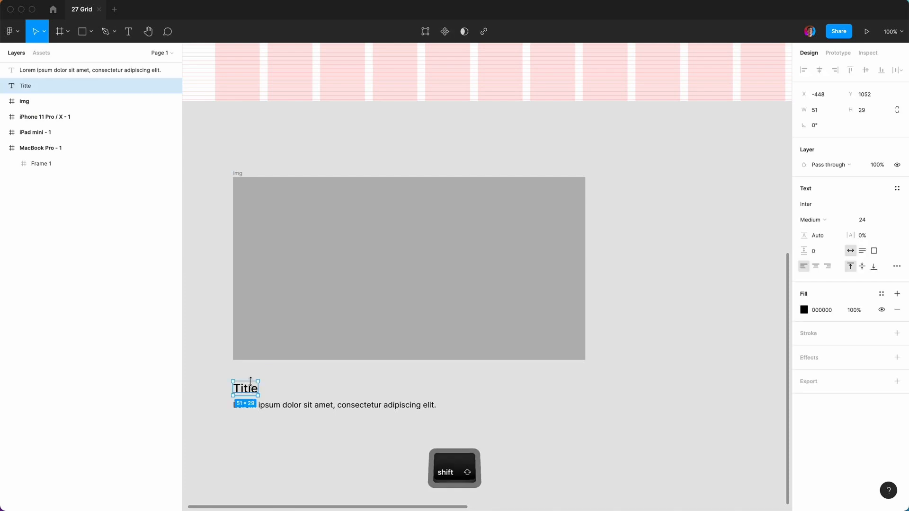
left_click(314, 406, "shift")
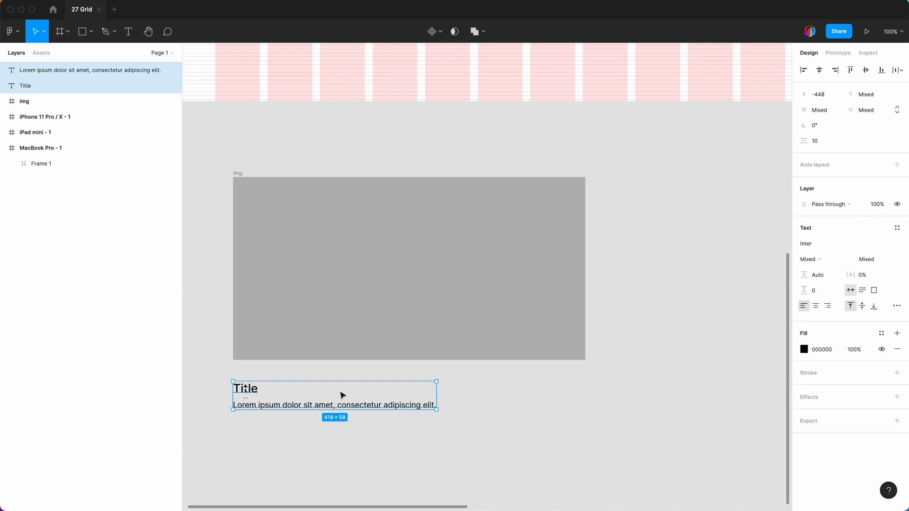
key("shift+a")
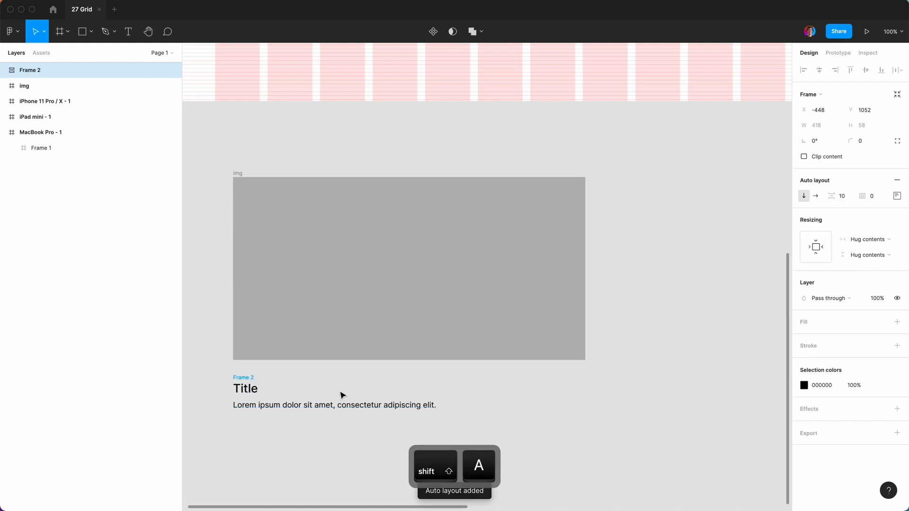
key("BackSpace")
type("6")
key("Return")
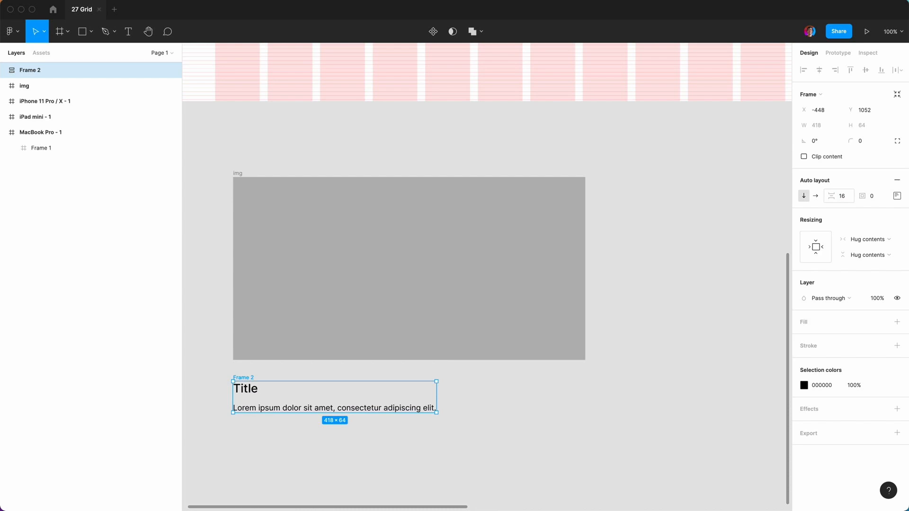
key("Escape")
left_click(38, 71)
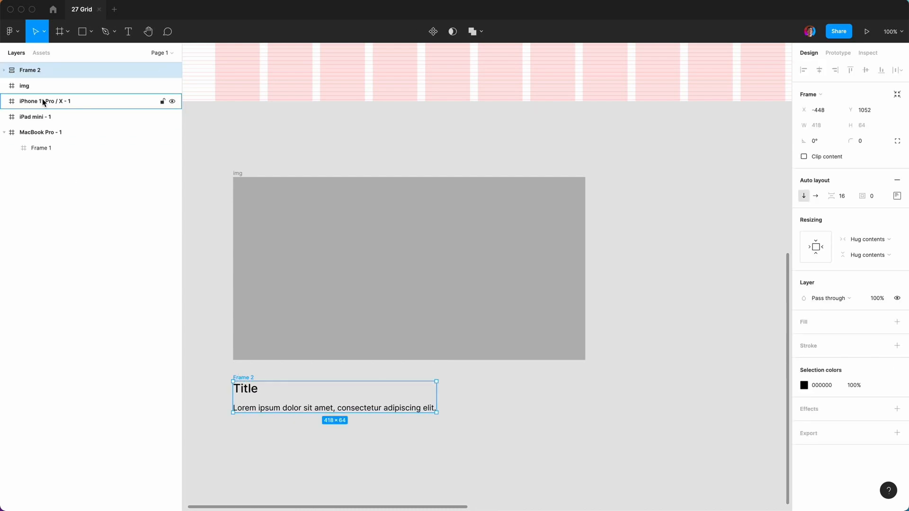
double_click(37, 70)
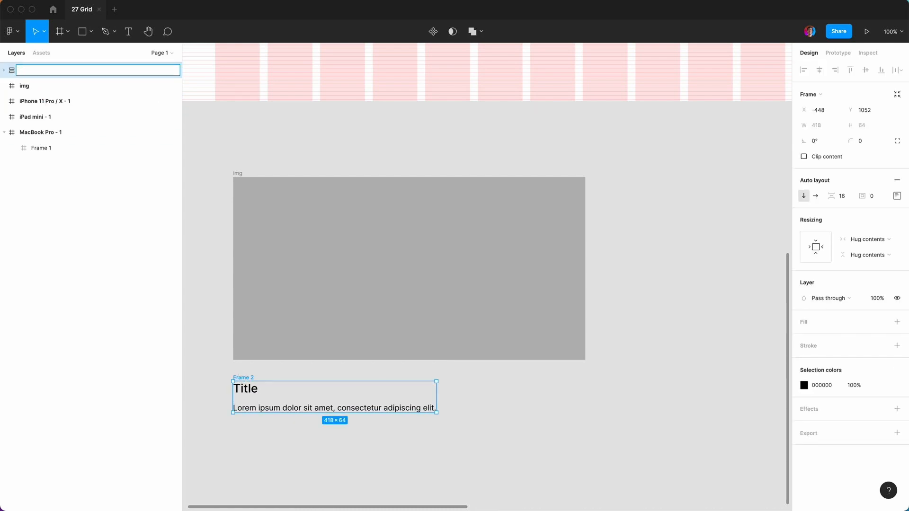
key("Return")
left_click(222, 141)
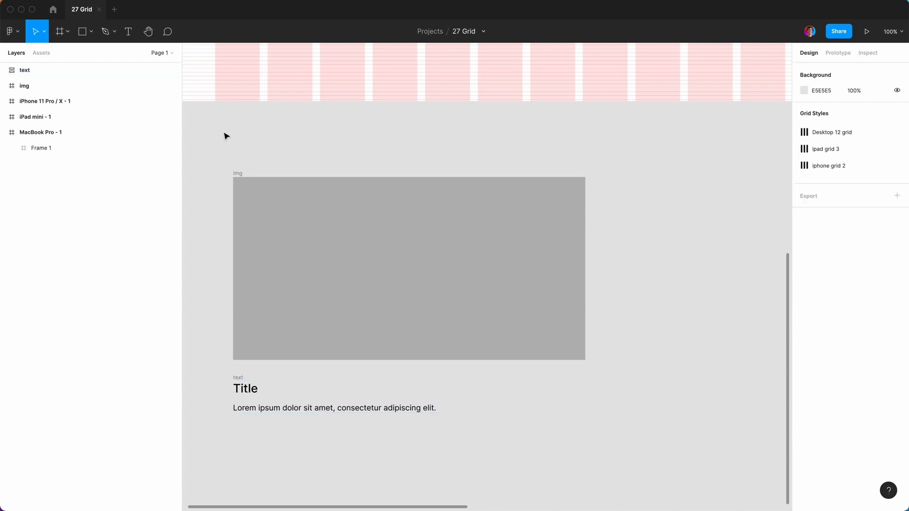
Wrap img and text in a 16-spaced auto-layout frame named card, narrowed to 592 wide
left_click(235, 174)
left_click(239, 379, "shift")
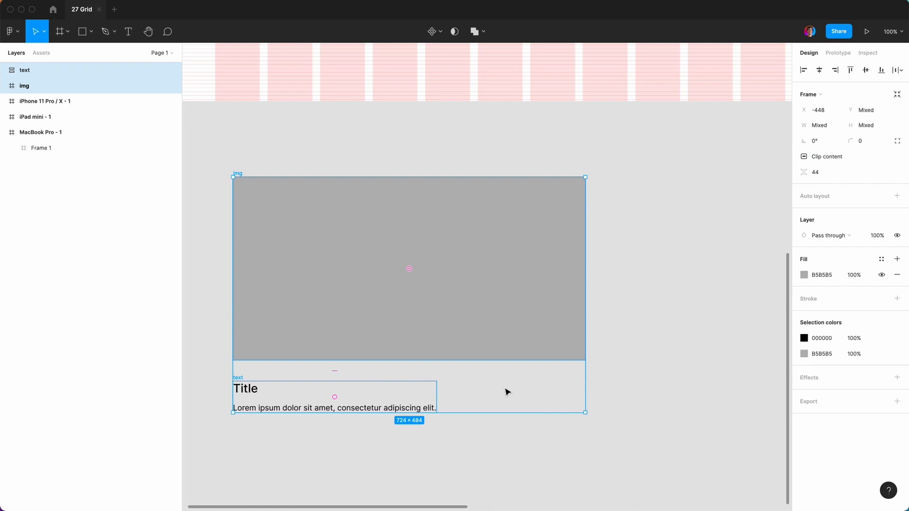
key("shift+a")
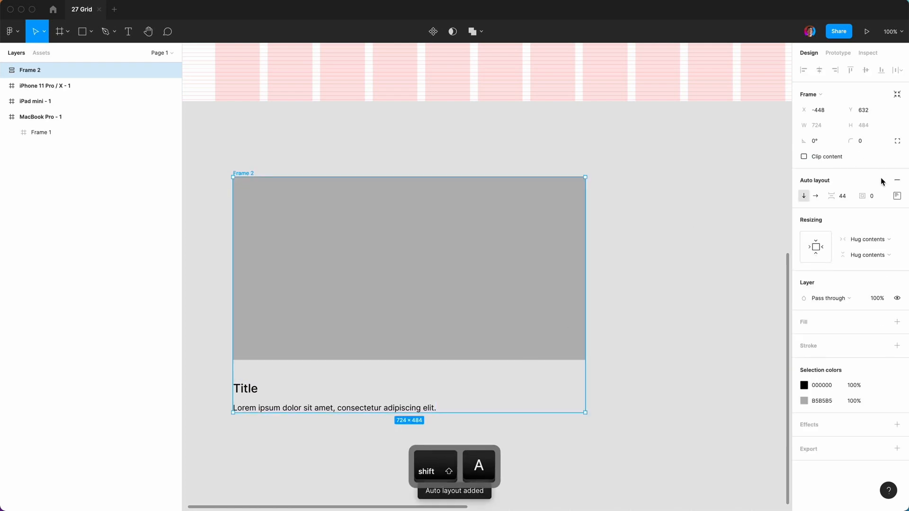
left_click(845, 197)
type("16")
key("Return")
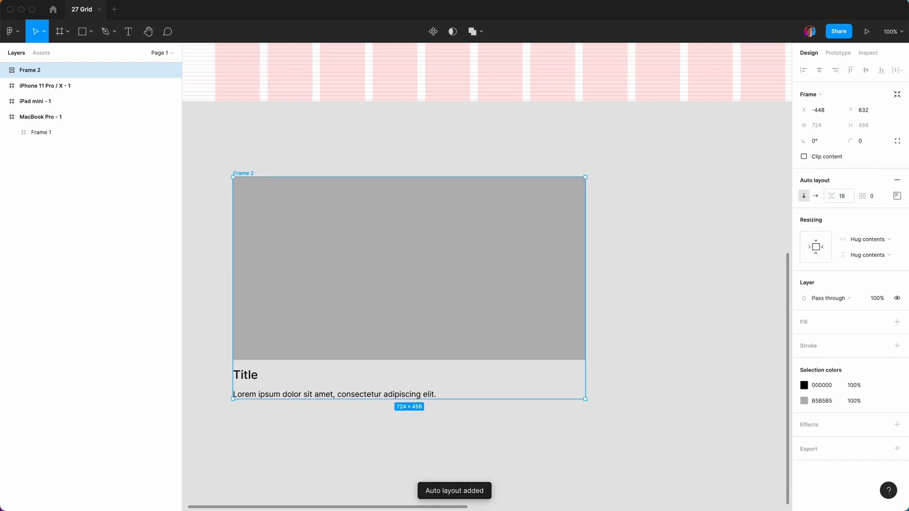
left_click(754, 225)
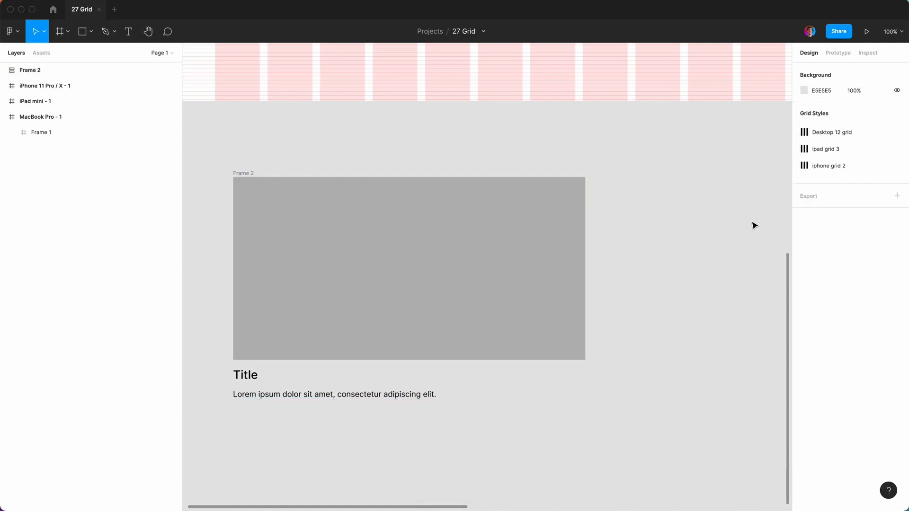
left_click(249, 173)
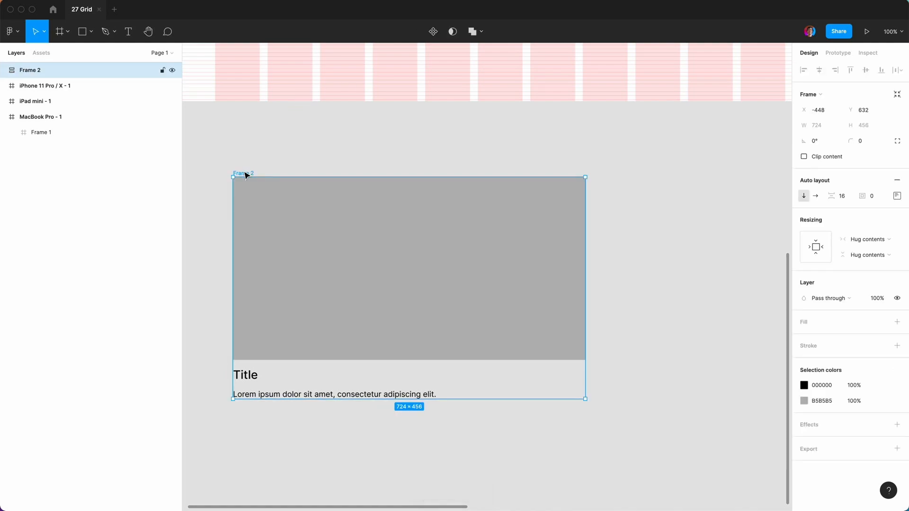
double_click(32, 70)
type("card")
key("Return")
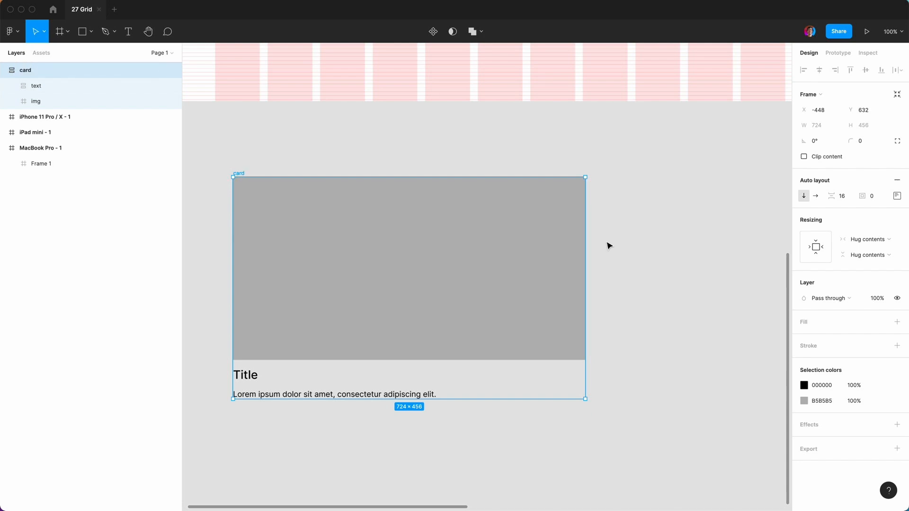
left_click_drag(587, 243, 521, 260)
Make the img frame fill the card's width
left_click(41, 86)
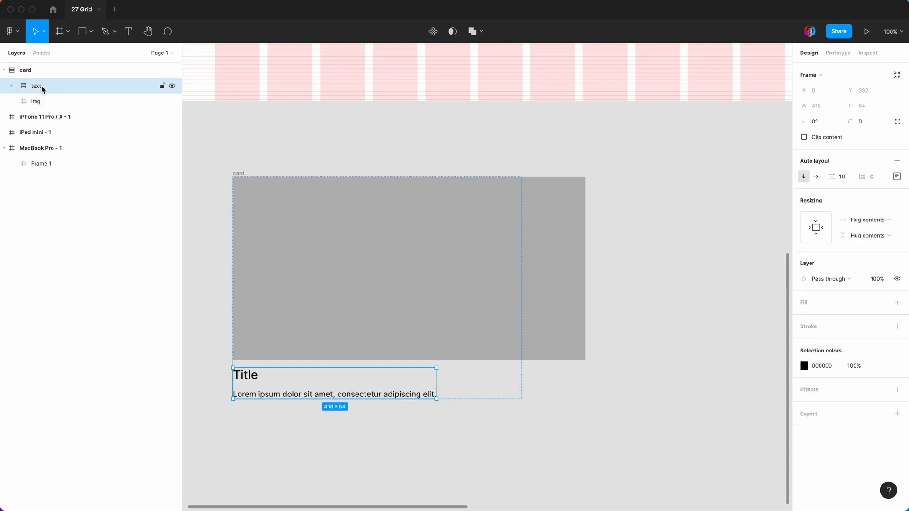
left_click(39, 100)
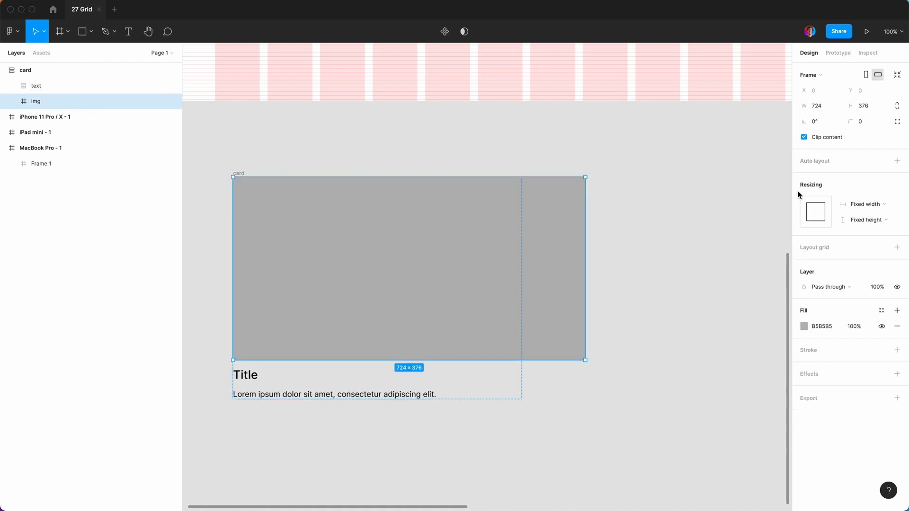
left_click(878, 208)
left_click(876, 216)
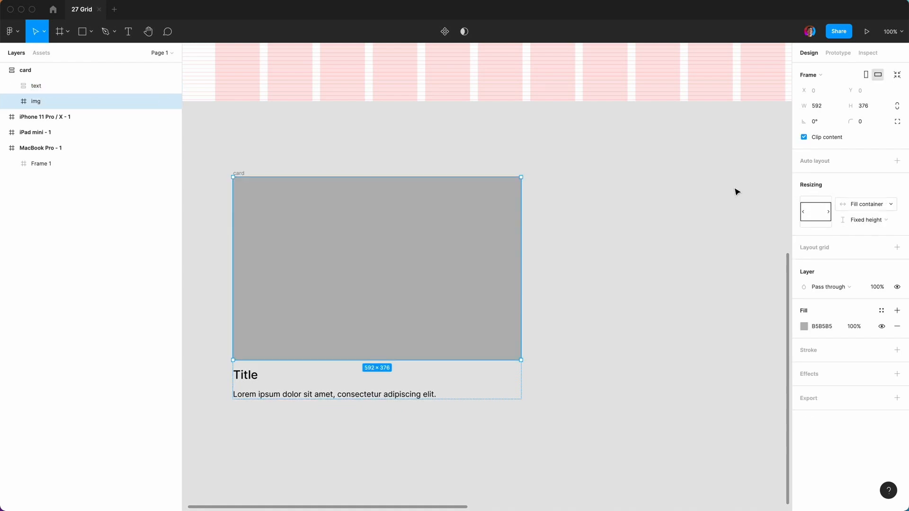
Give the Title and Lorem text layers a fixed width, then narrow the card to test
left_click(36, 91)
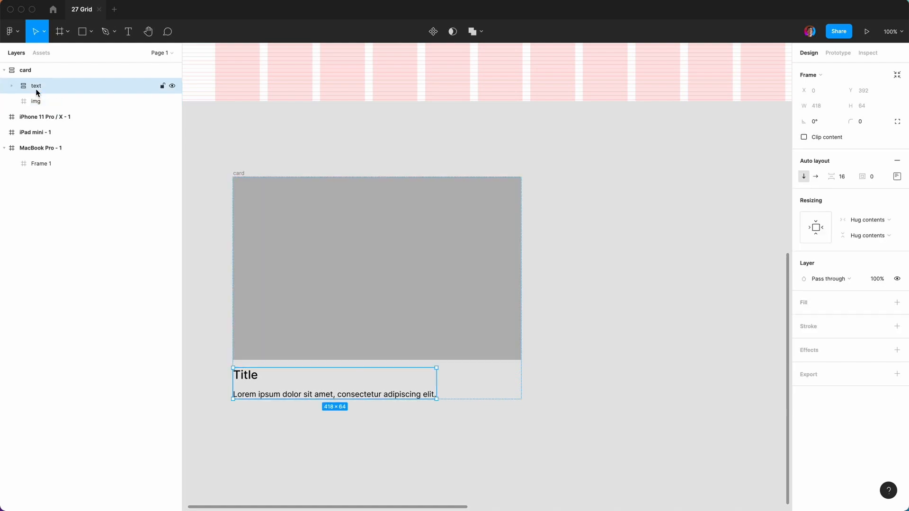
left_click(12, 86)
left_click(59, 103)
left_click(62, 118, "shift")
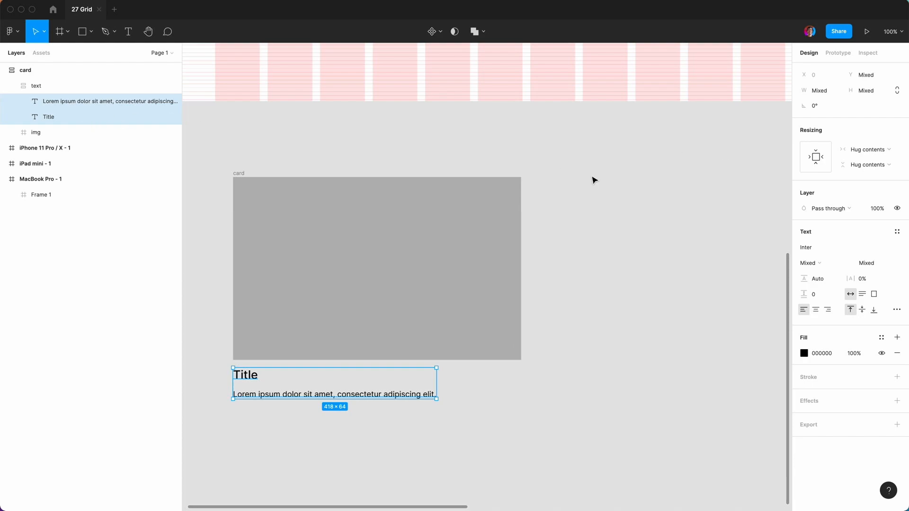
left_click(868, 150)
left_click(868, 153)
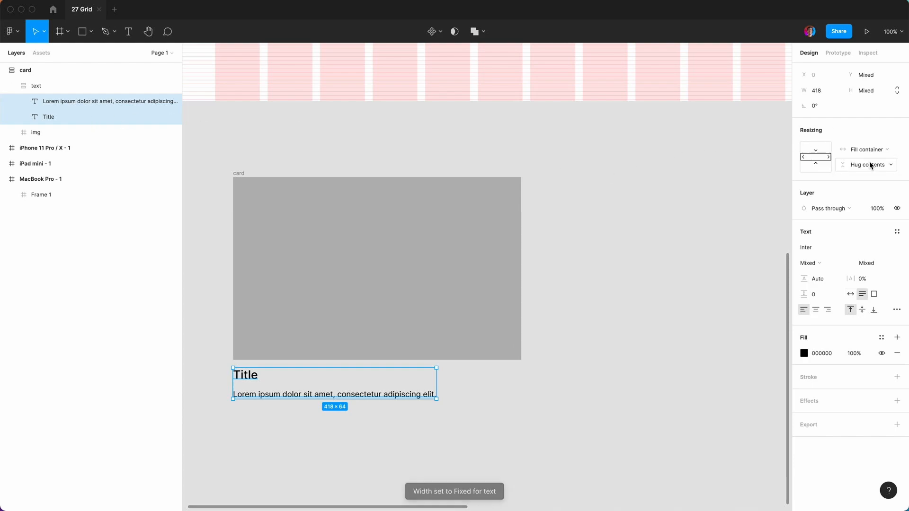
left_click(605, 191)
left_click(238, 174)
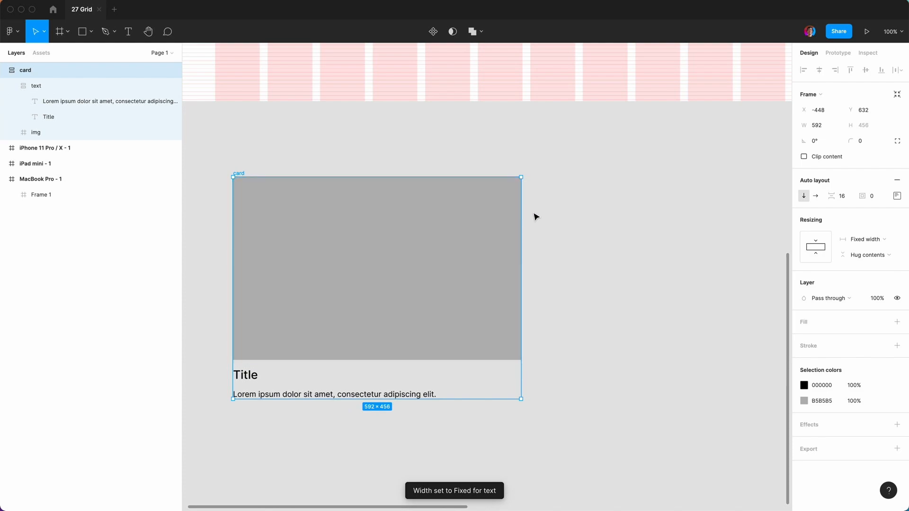
left_click_drag(521, 217, 394, 246)
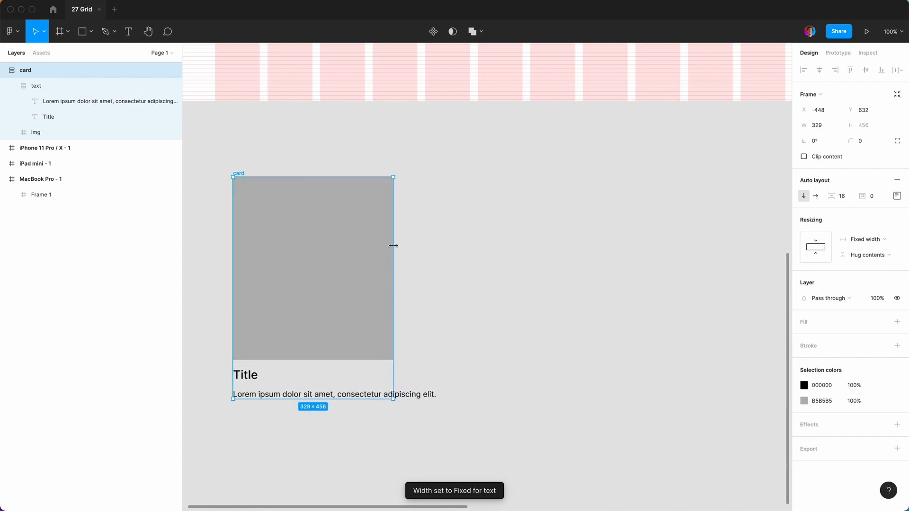
Set the parent text frame to Fill container so the body text wraps inside the card
left_click(52, 105)
left_click(59, 117, "shift")
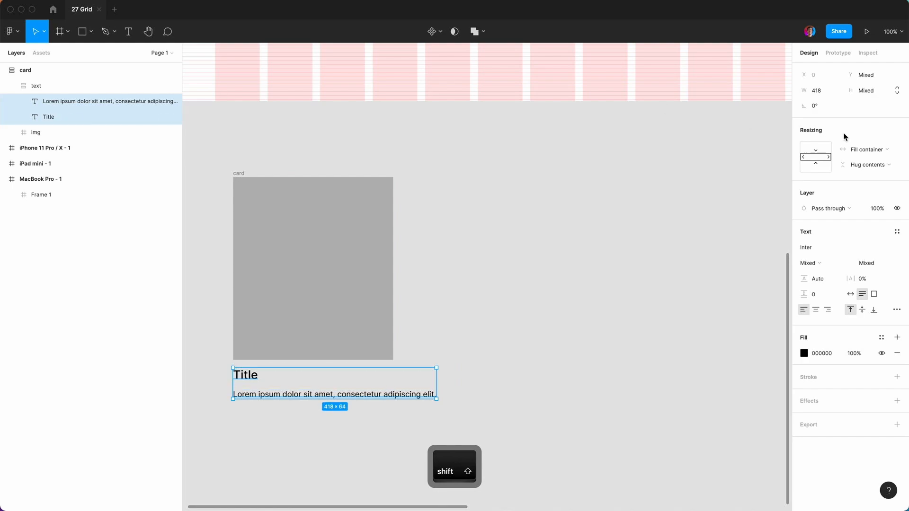
left_click(38, 86)
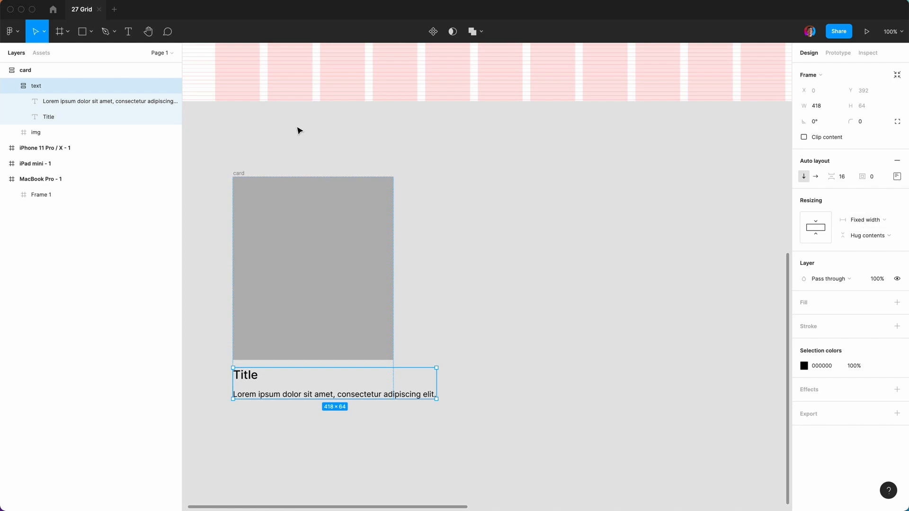
left_click(888, 232)
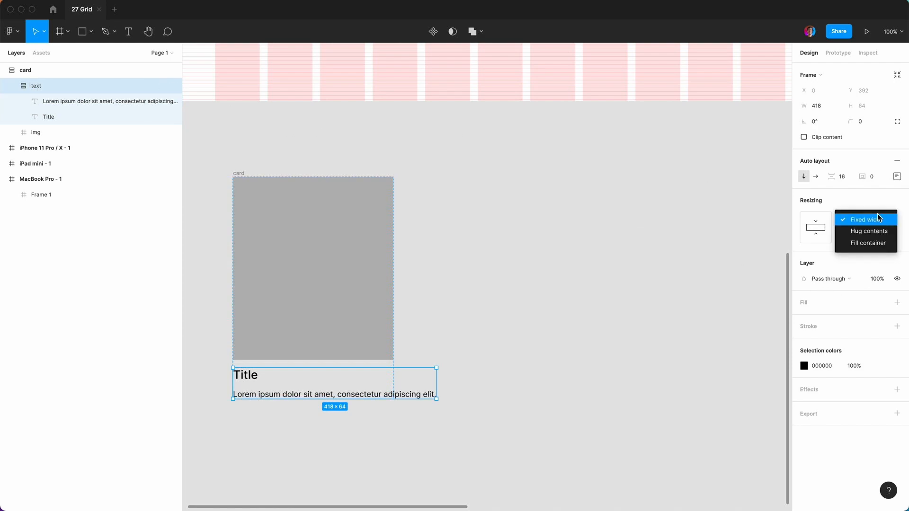
left_click(874, 241)
left_click(509, 244)
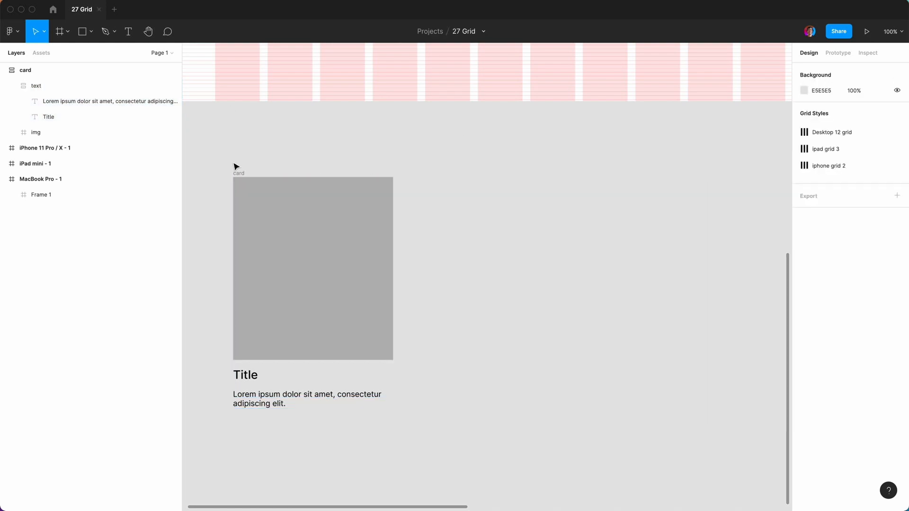
left_click(234, 176)
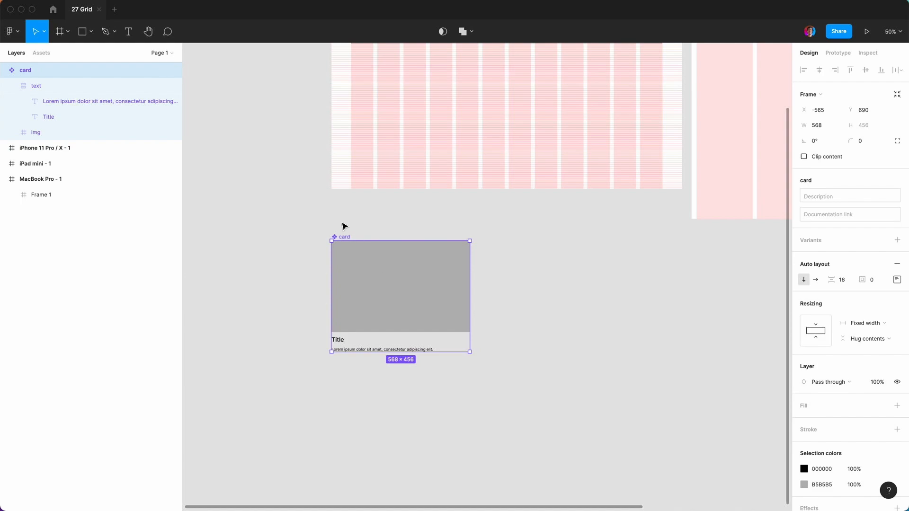
Duplicate the card component as an instance and place it in MacBook Pro - 1 at X 80, Y 344
key("minus")
left_click_drag(424, 258, 319, 260)
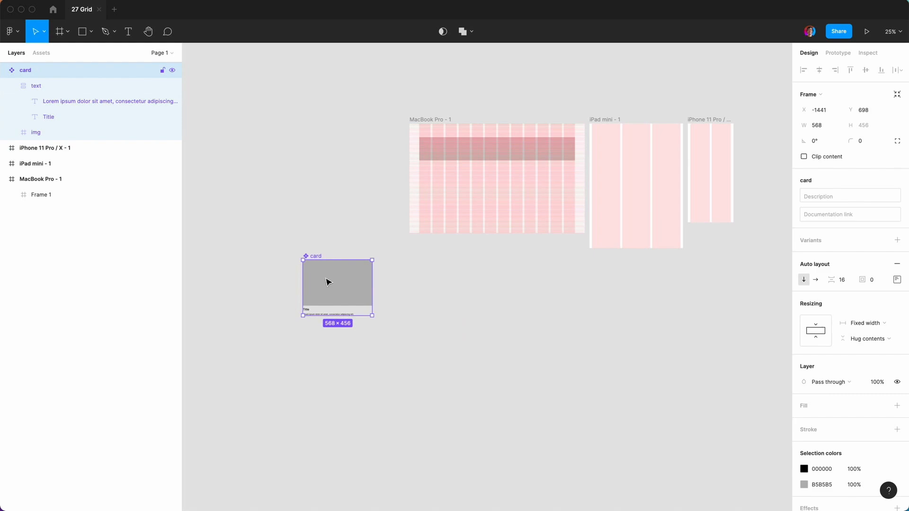
key("super+d")
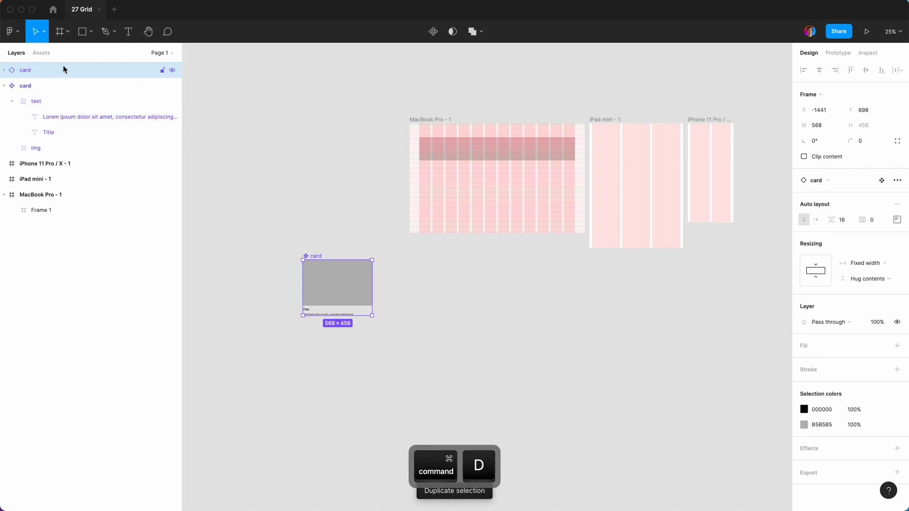
left_click_drag(334, 282, 436, 284)
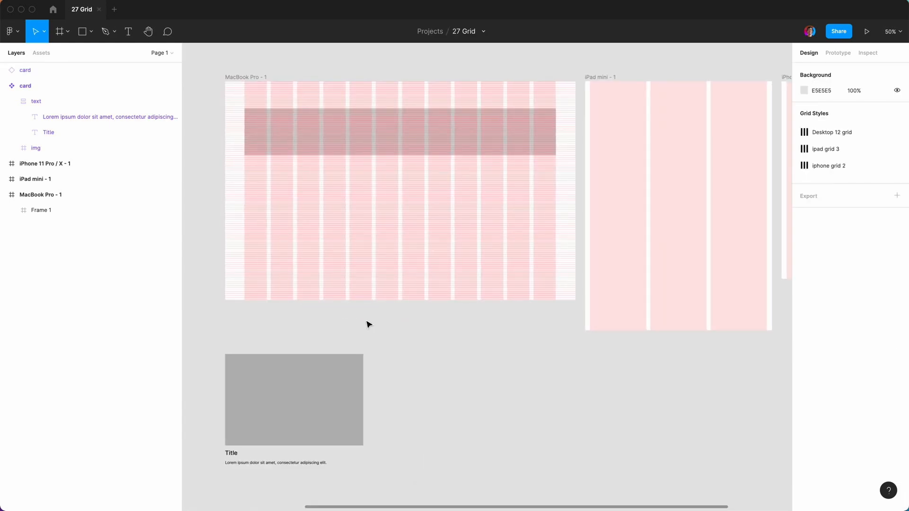
left_click_drag(308, 394, 329, 205)
key("shift+0")
scroll(327, 205, "left", 5)
scroll(327, 206, "up", 3)
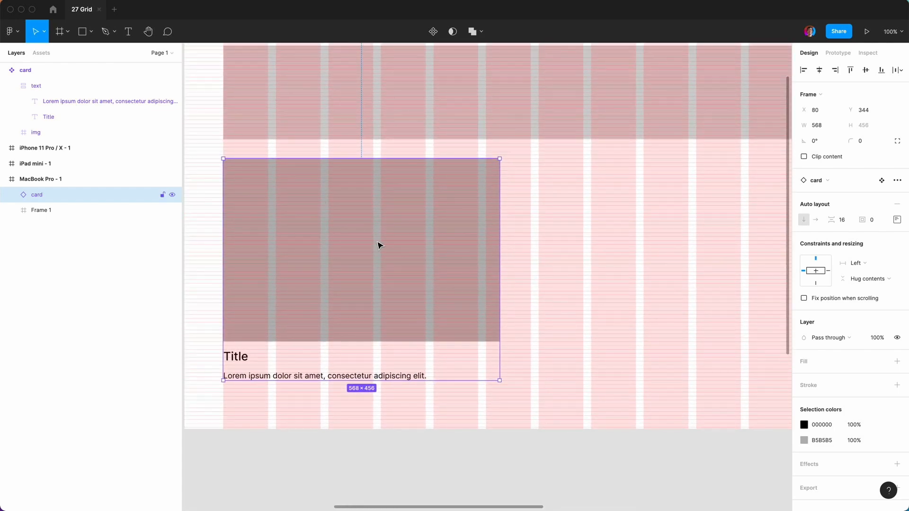
Widen the card instance to 632 × 456, snapping its right edge to a grid column line
key("minus")
left_click_drag(494, 234, 509, 245)
left_click(476, 424)
left_click(476, 279)
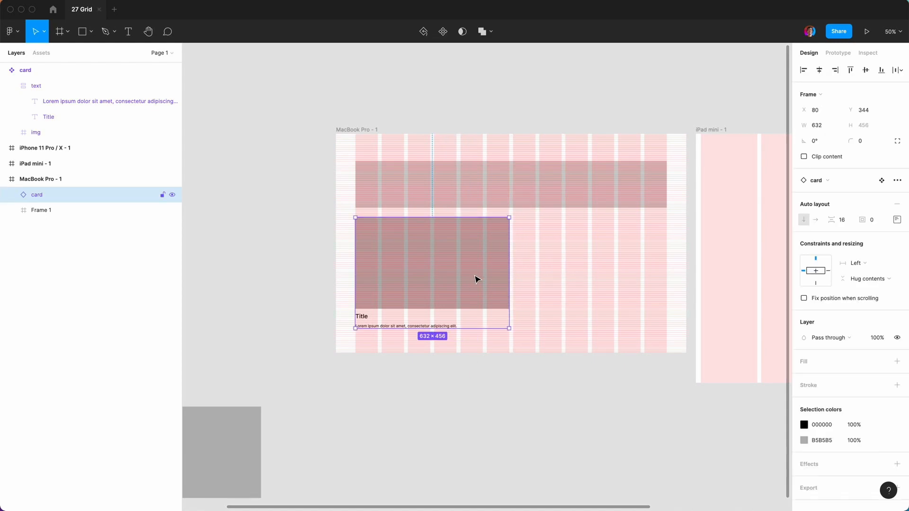
key("super+plus")
key("super+plus")
scroll(475, 276, "up", 4)
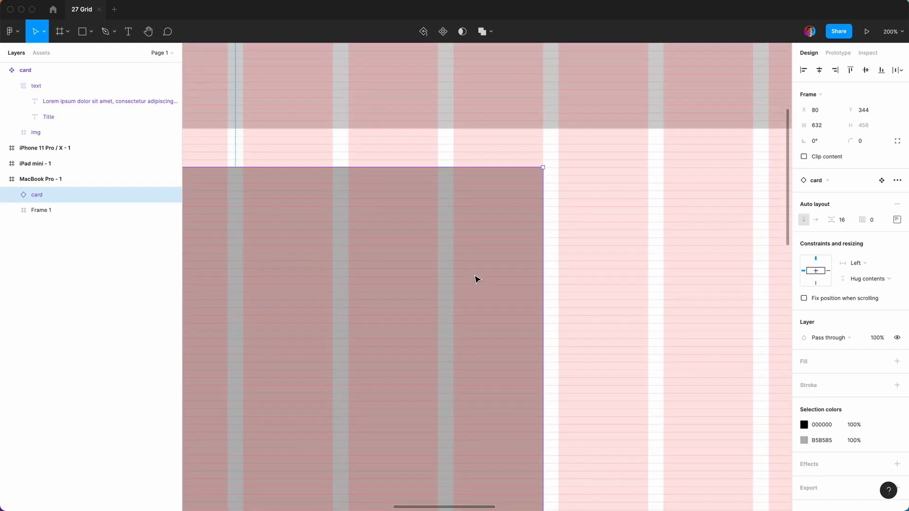
key("super+plus")
scroll(477, 278, "up", 1)
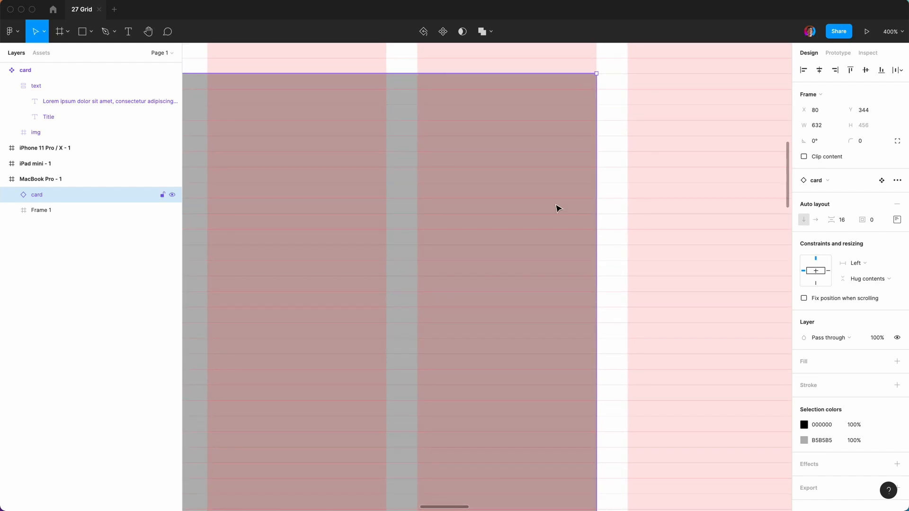
key("super+minus")
scroll(464, 261, "down", 5)
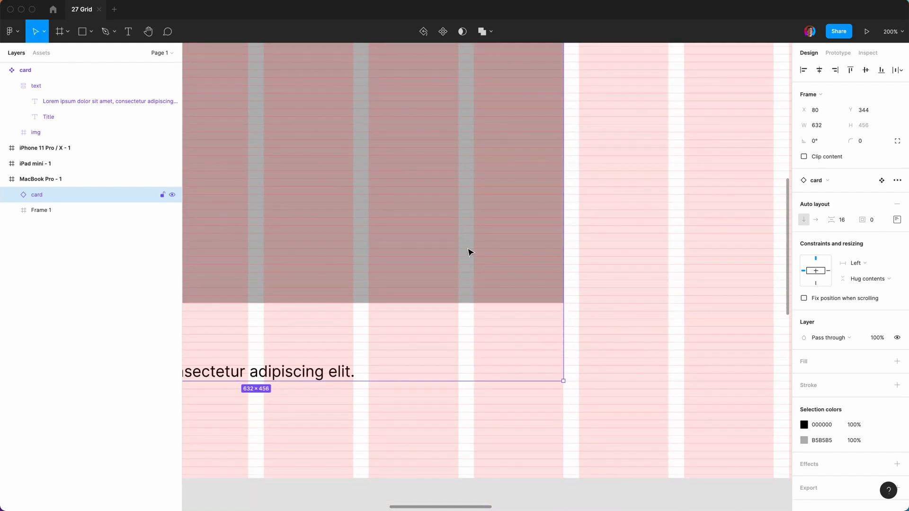
double_click(476, 244)
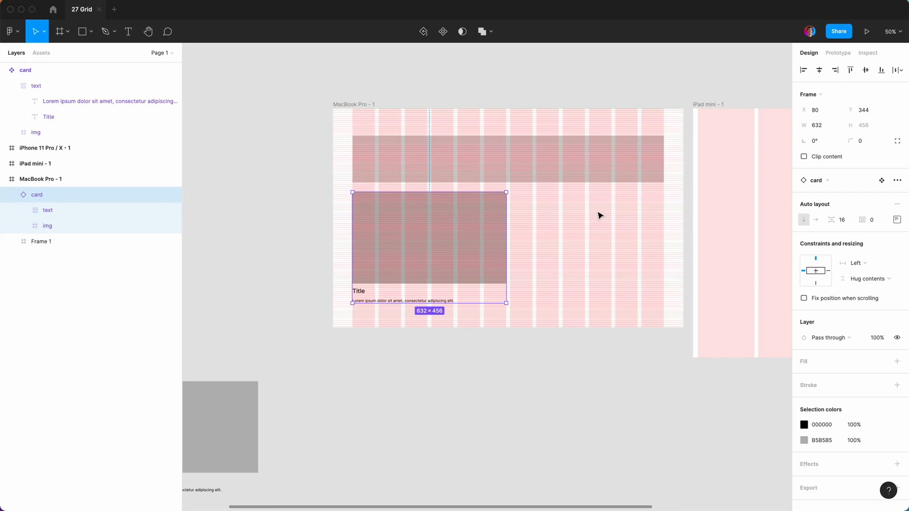
Duplicate the card and wrap both cards in an auto-layout frame named container
key("super+d")
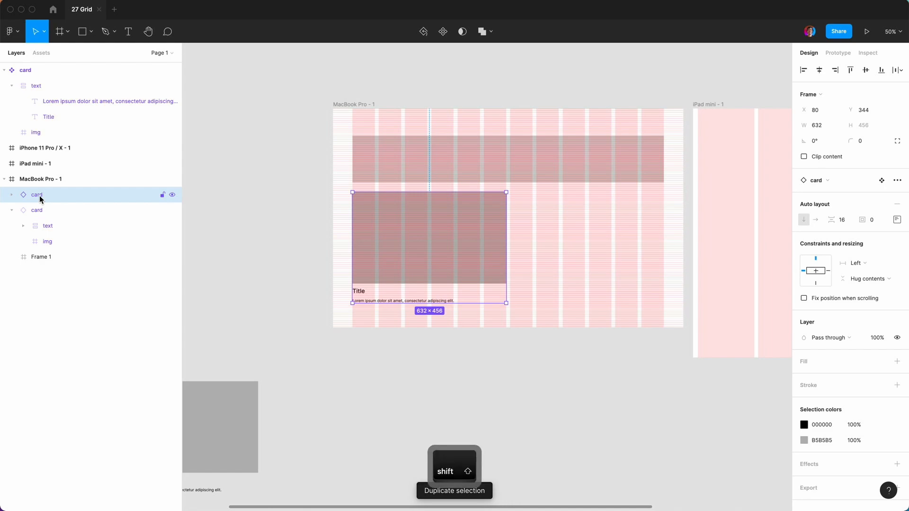
left_click(40, 212, "shift")
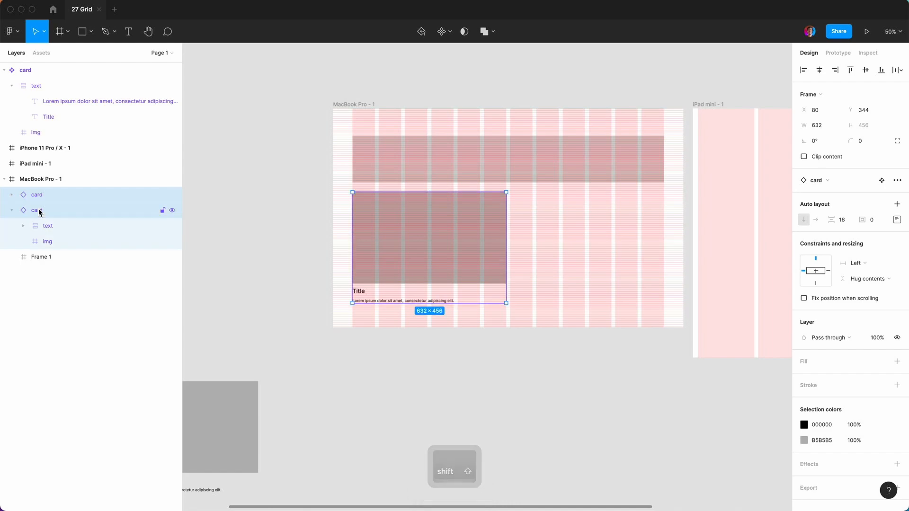
key("shift+a")
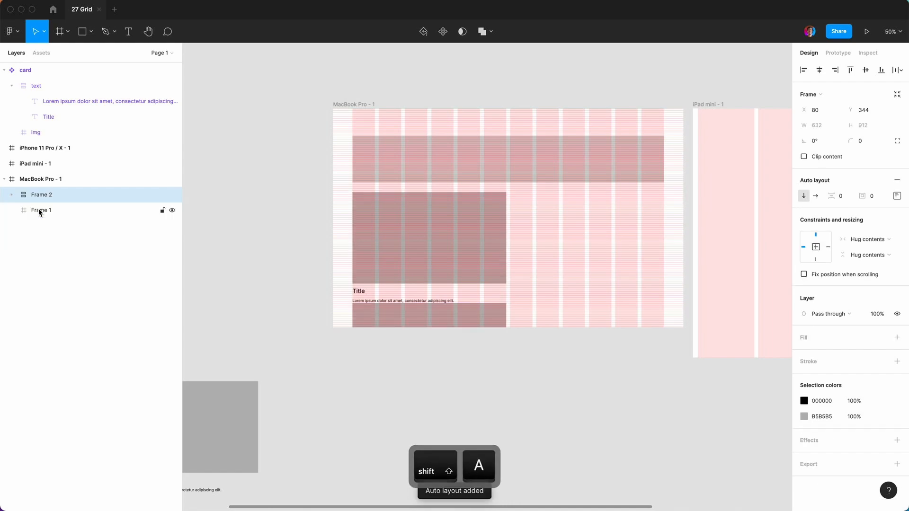
double_click(41, 195)
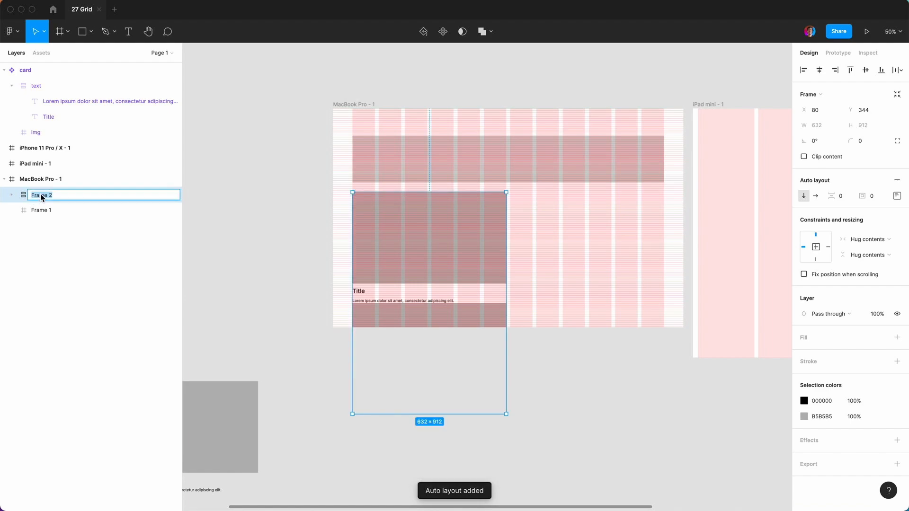
type("container")
key("Return")
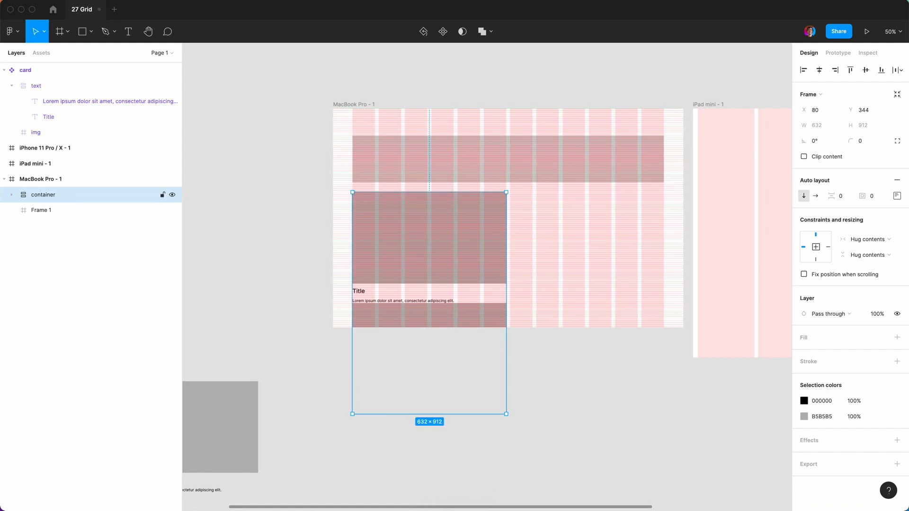
Lay the container out horizontally with 16 spacing, 1280 × 456 overall
left_click(816, 197)
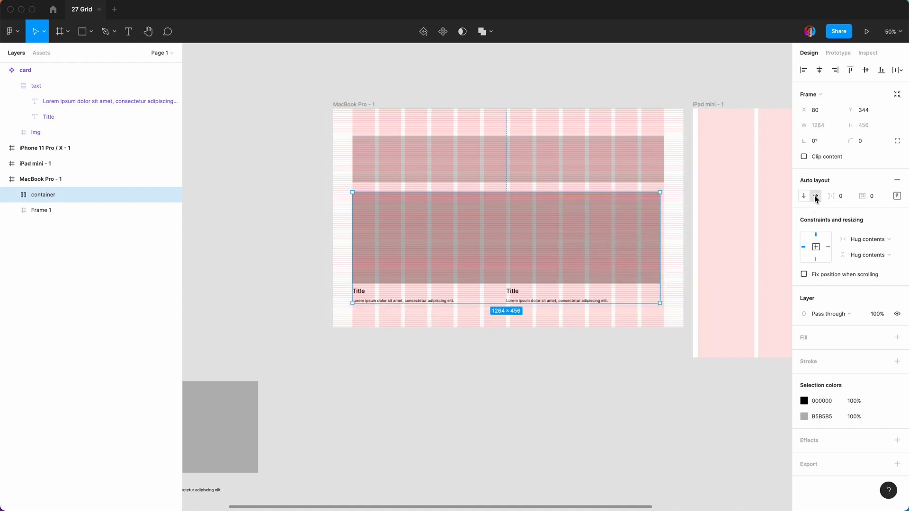
type("32")
key("Return")
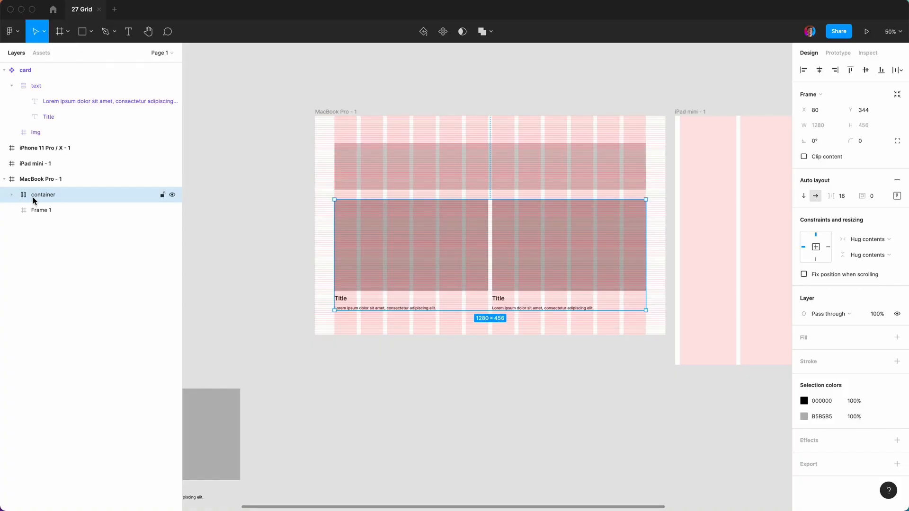
left_click(12, 195)
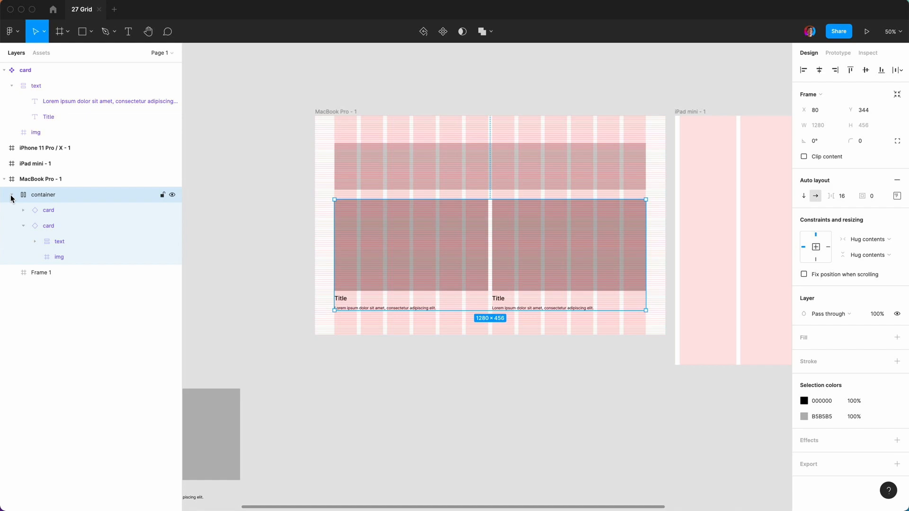
left_click(12, 195)
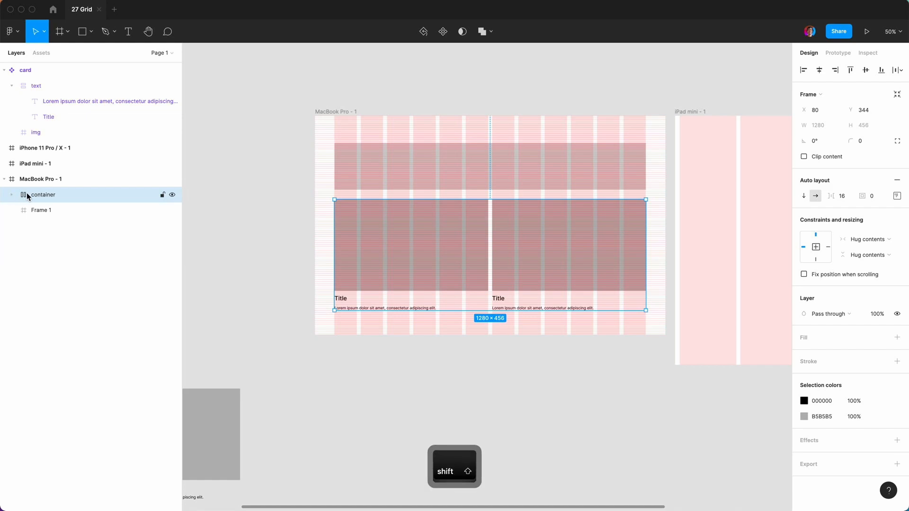
Wrap the container in a new auto-layout frame named section
key("shift+a")
double_click(49, 195)
type("section")
key("Return")
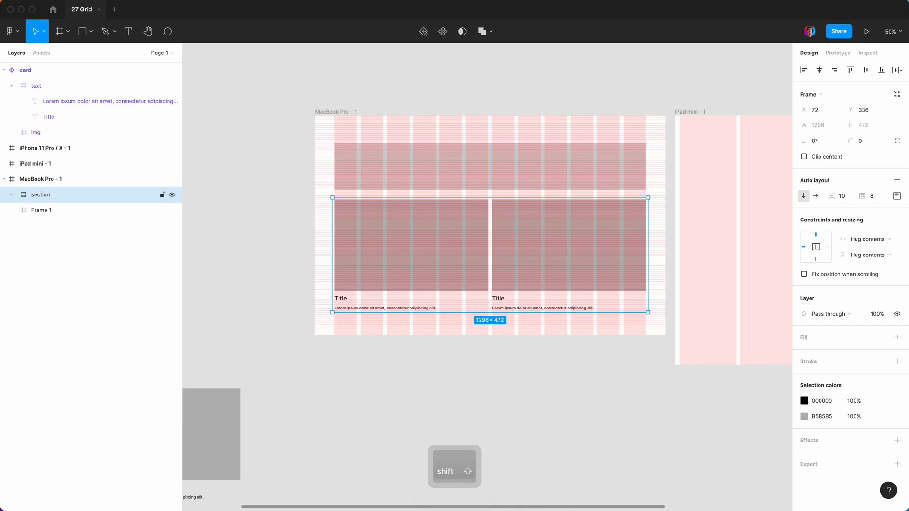
left_click(12, 196)
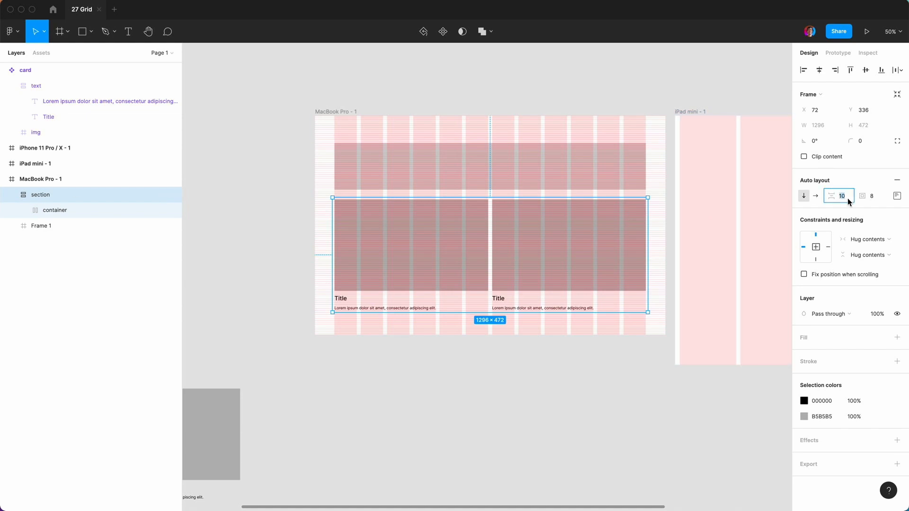
Give the section 80 left and right padding with 0 top, bottom and spacing, 1440 wide
key("Tab")
type("0")
left_click(897, 196)
left_click(837, 237)
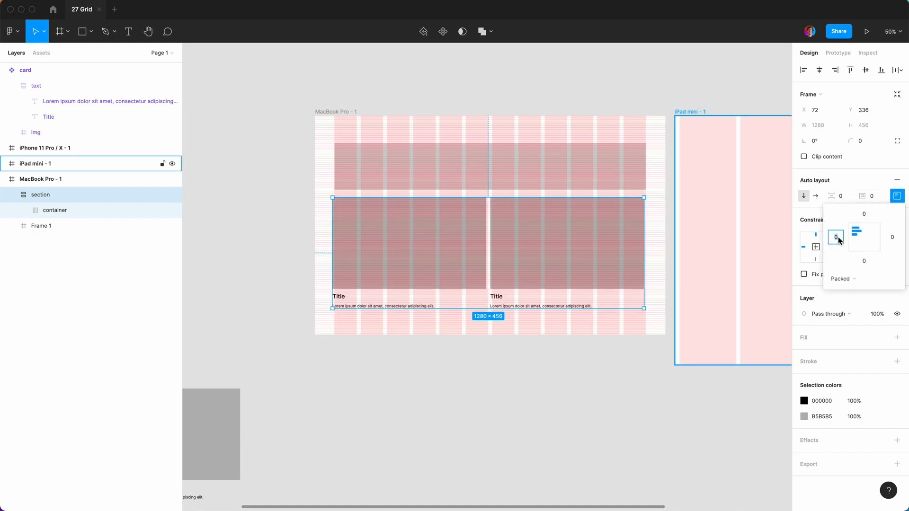
type("80")
key("Tab")
key("Tab")
key("Tab")
type("80")
key("Return")
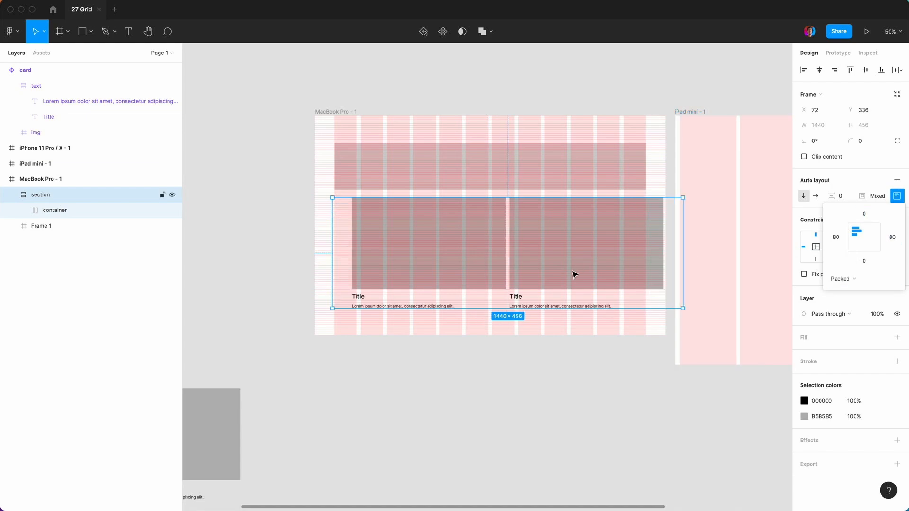
left_click(564, 377)
left_click(654, 243)
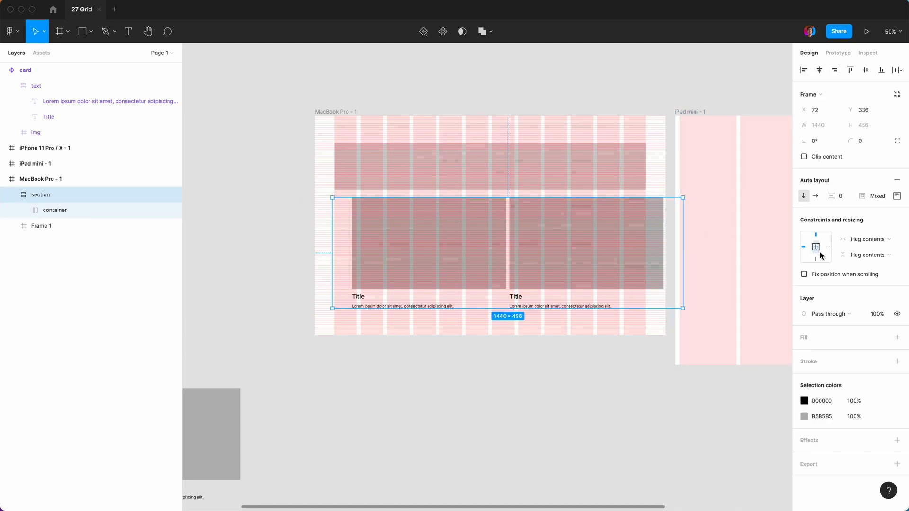
Align the section to the MacBook frame's left edge and set the container to Fill container
key("alt+h")
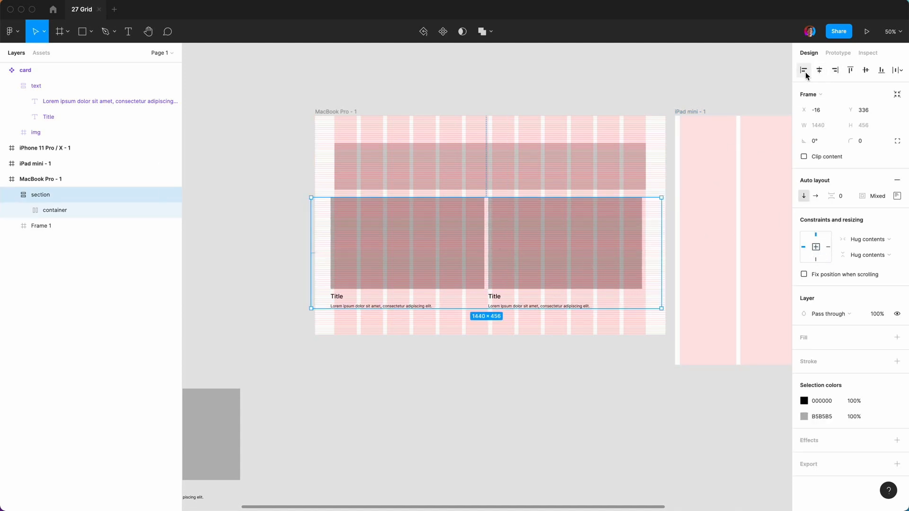
left_click(805, 70)
left_click(65, 215)
left_click(865, 220)
left_click(870, 234)
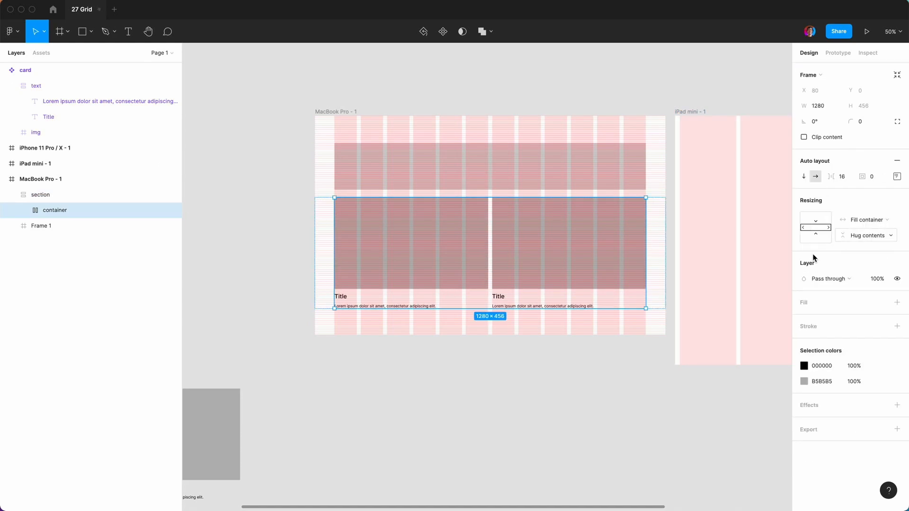
Set both cards to Fill container horizontally inside the container
left_click(23, 210)
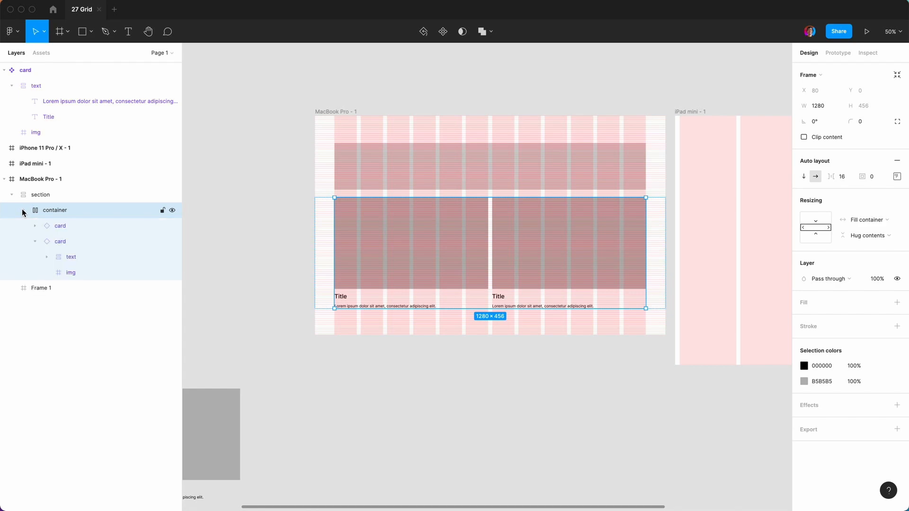
left_click(61, 227)
left_click(70, 241, "shift")
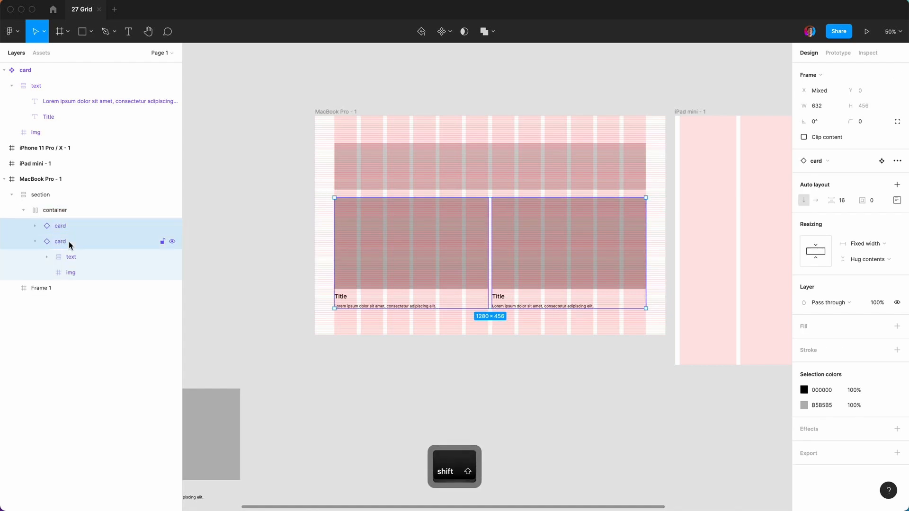
left_click(881, 244)
left_click(876, 266)
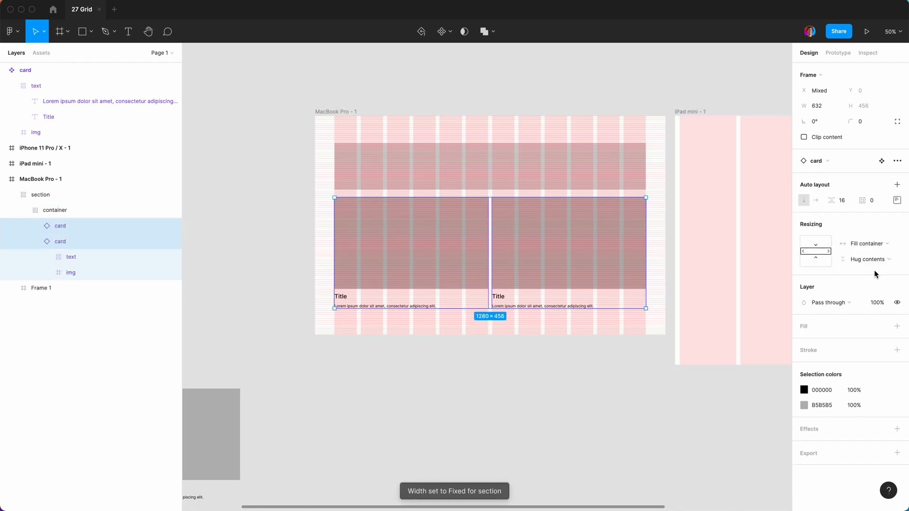
left_click(575, 424)
left_click(618, 274)
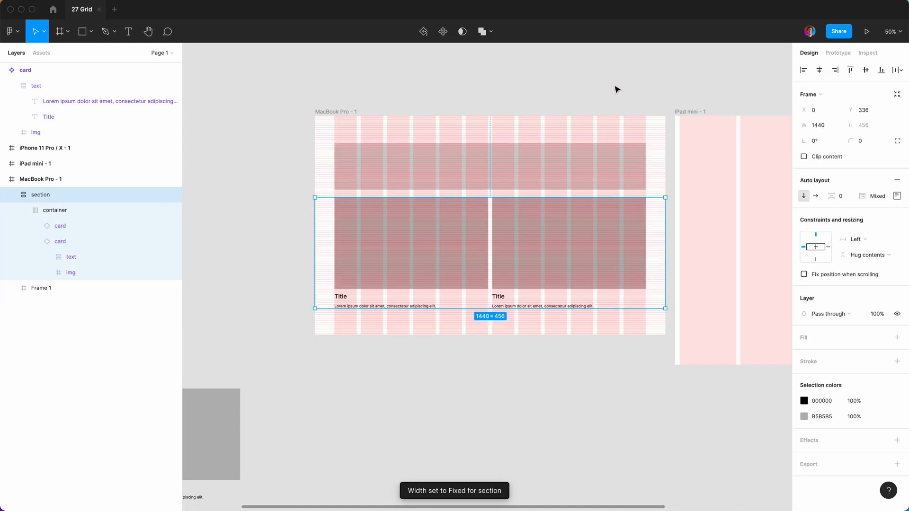
Narrow the MacBook Pro frame to 1127×900 to confirm both cards shrink with it
left_click(333, 113)
mouse_move(666, 260)
left_mouse_down()
mouse_move(605, 264)
mouse_move(678, 262)
mouse_move(580, 262)
mouse_move(666, 260)
mouse_move(603, 256)
mouse_move(668, 256)
mouse_move(619, 252)
mouse_move(676, 246)
mouse_move(665, 247)
left_mouse_up()
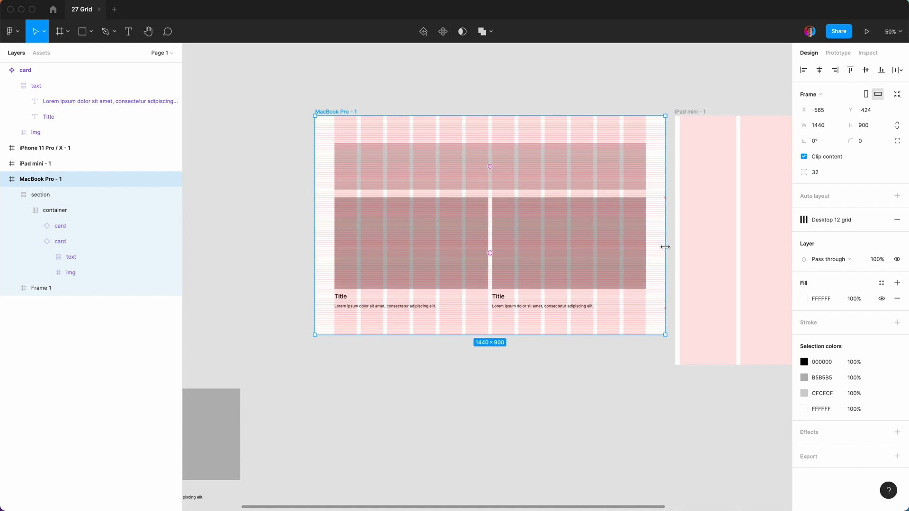
left_click(590, 256)
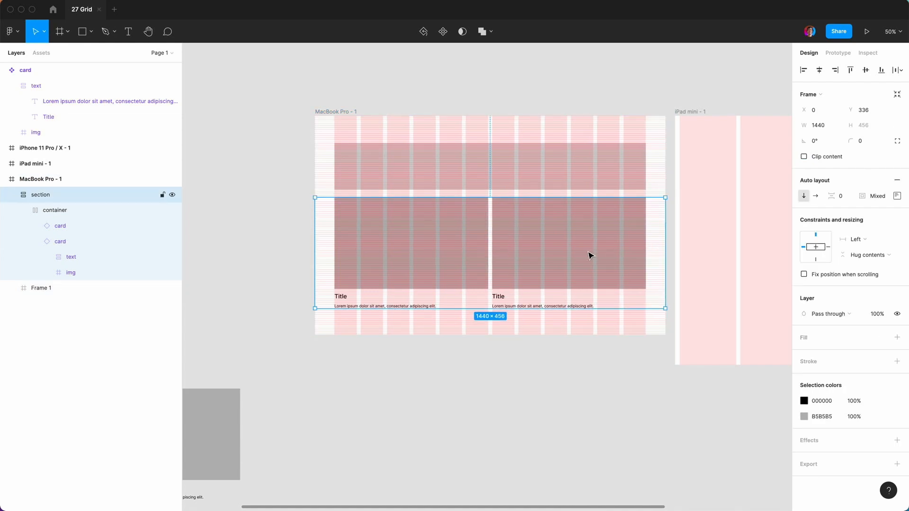
left_click(55, 214)
left_click(40, 194)
key("shift")
left_click(600, 357)
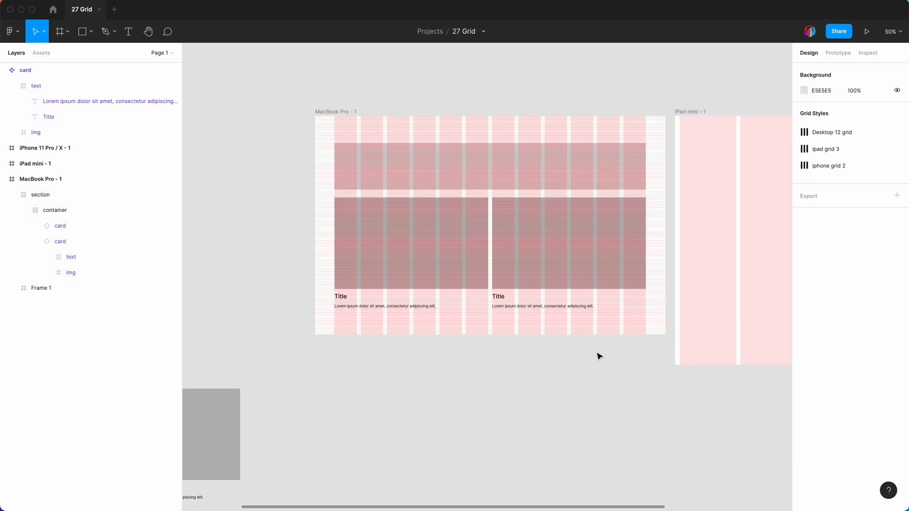
left_click(341, 111)
mouse_move(665, 200)
left_mouse_down()
mouse_move(592, 199)
mouse_move(650, 200)
mouse_move(619, 188)
mouse_move(566, 193)
mouse_move(660, 184)
left_mouse_up()
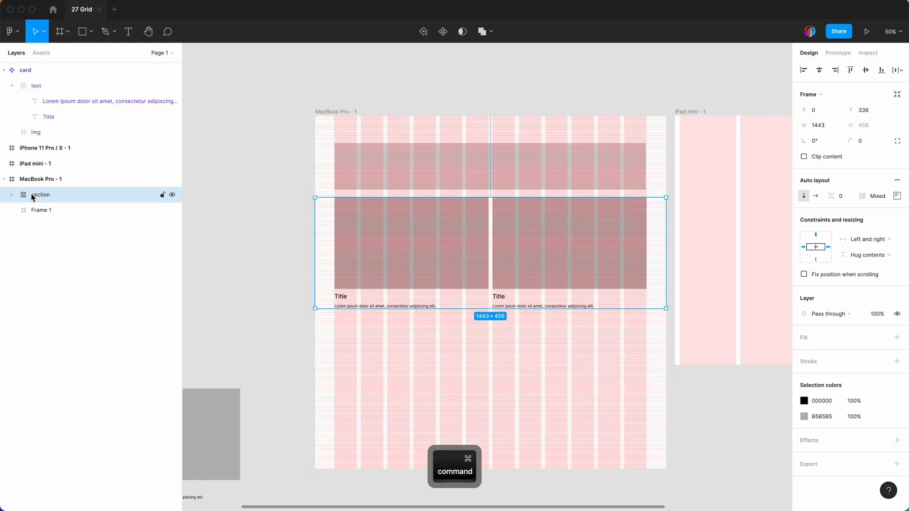
Duplicate the two-card section below the original and add a third card to the copy
key("super+d")
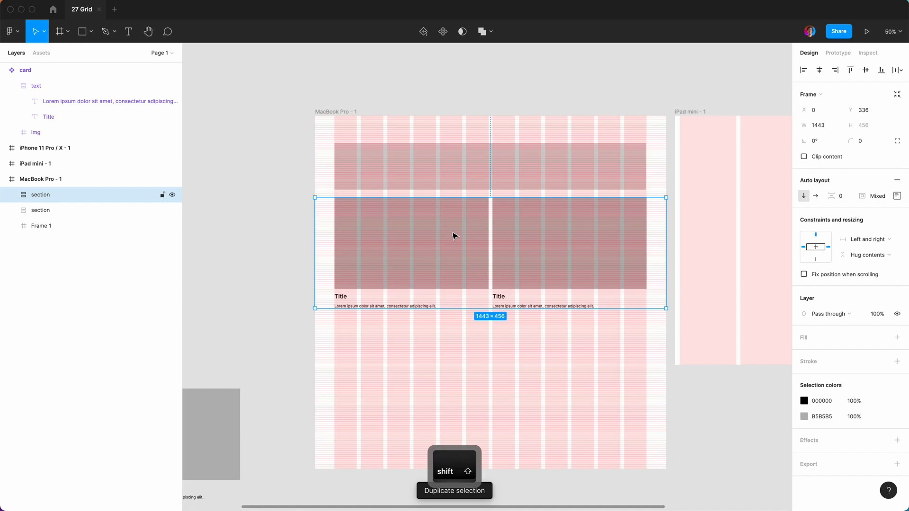
left_click_drag(454, 235, 454, 367)
scroll(305, 314, "down", 2)
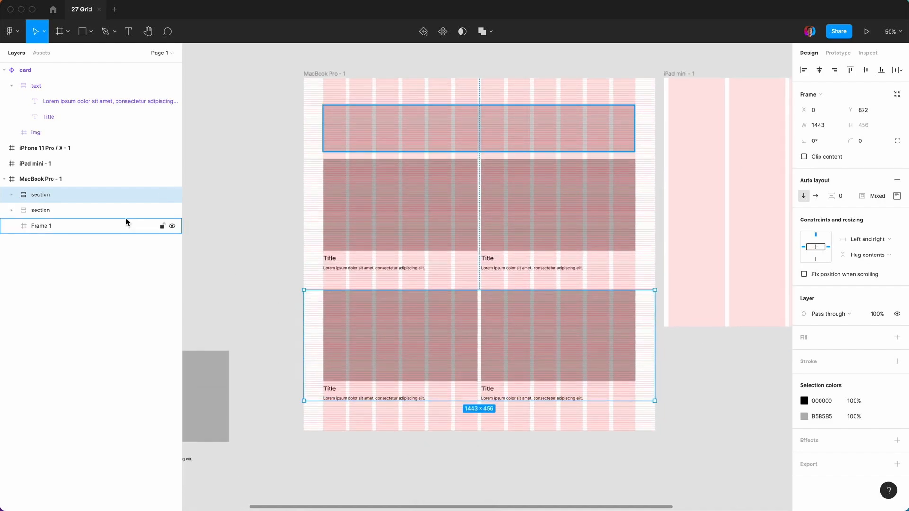
double_click(537, 332)
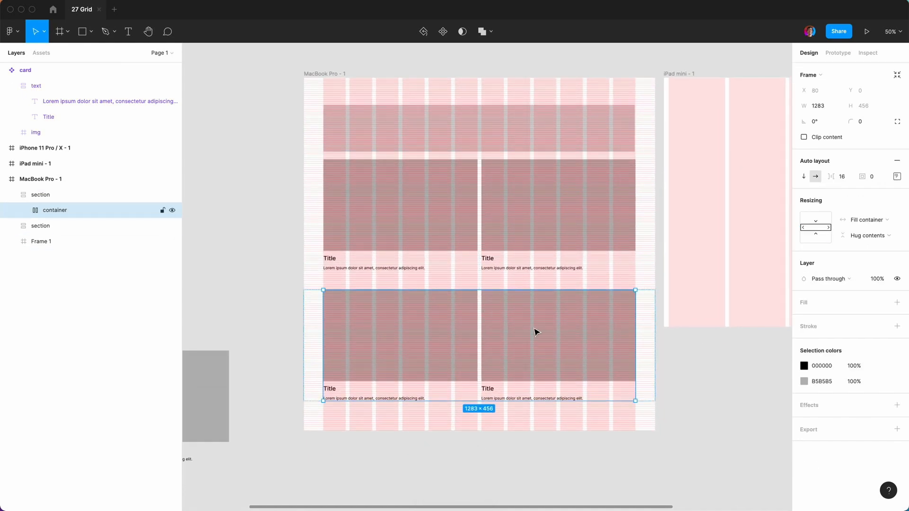
double_click(537, 332)
key("super+d")
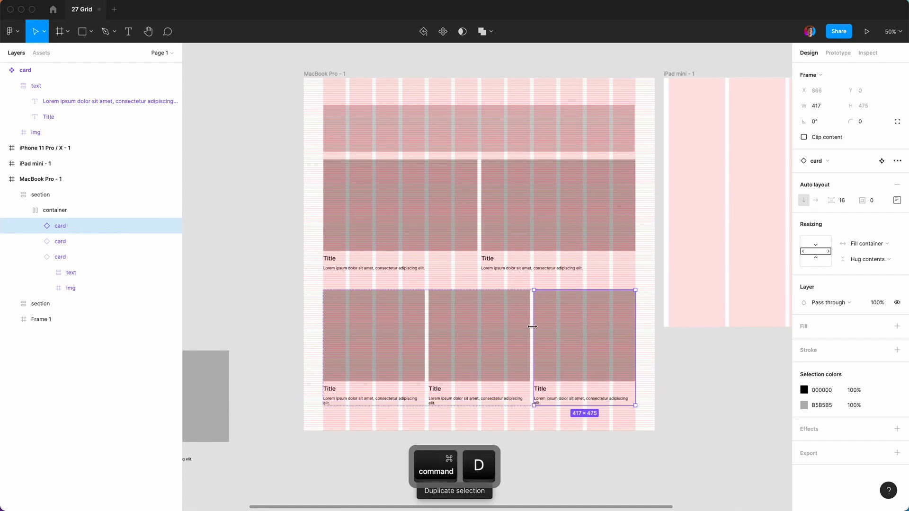
left_click(301, 277)
Make the MacBook Pro - 1 frame taller to fit more sections
scroll(302, 276, "down", 2)
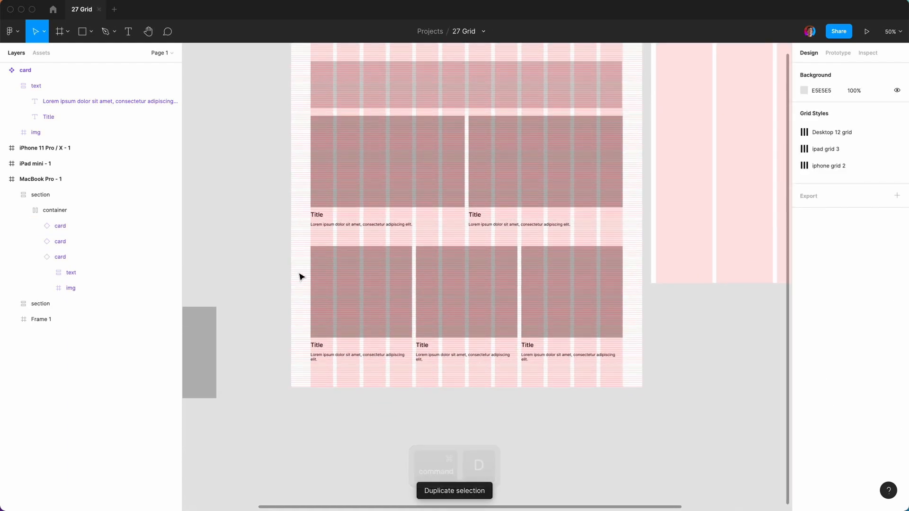
key("plus")
key("minus")
key("minus")
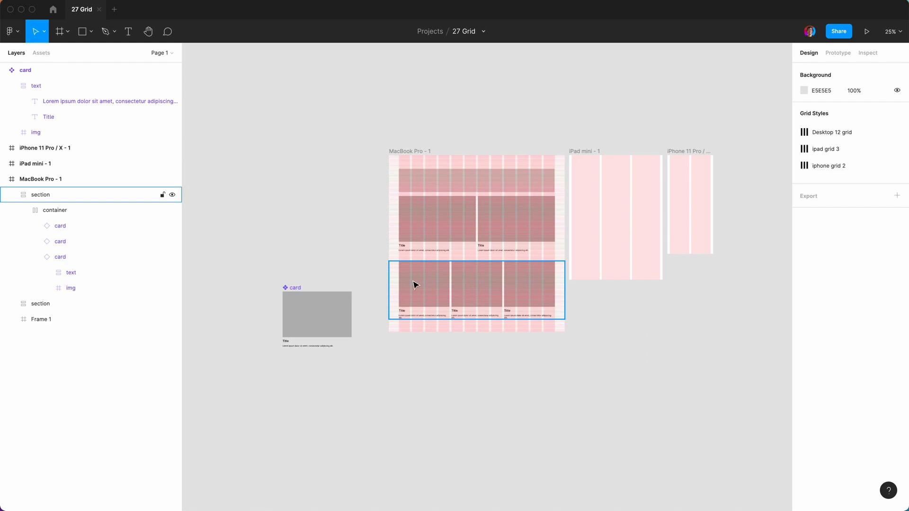
left_click(398, 150)
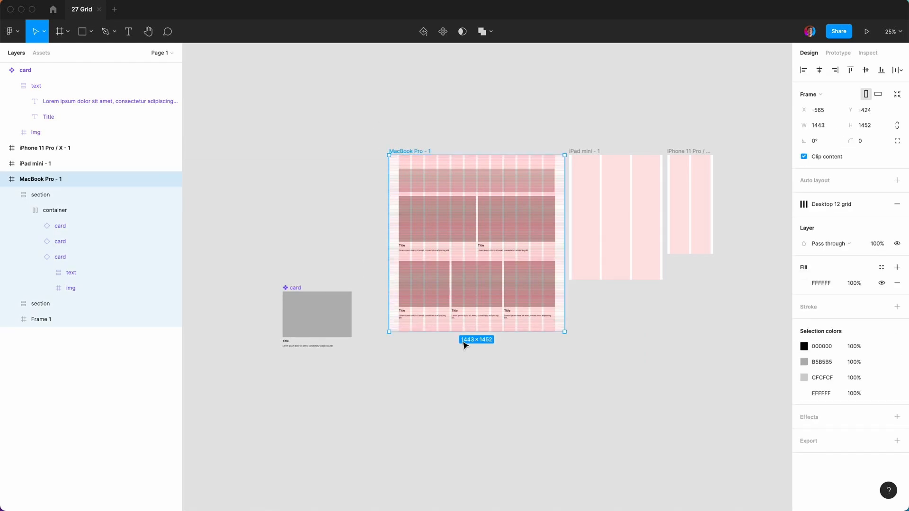
left_click_drag(459, 353, 458, 430)
left_click(301, 412)
Duplicate the three-card section below it and add a fourth card to make a four-card row
key("plus")
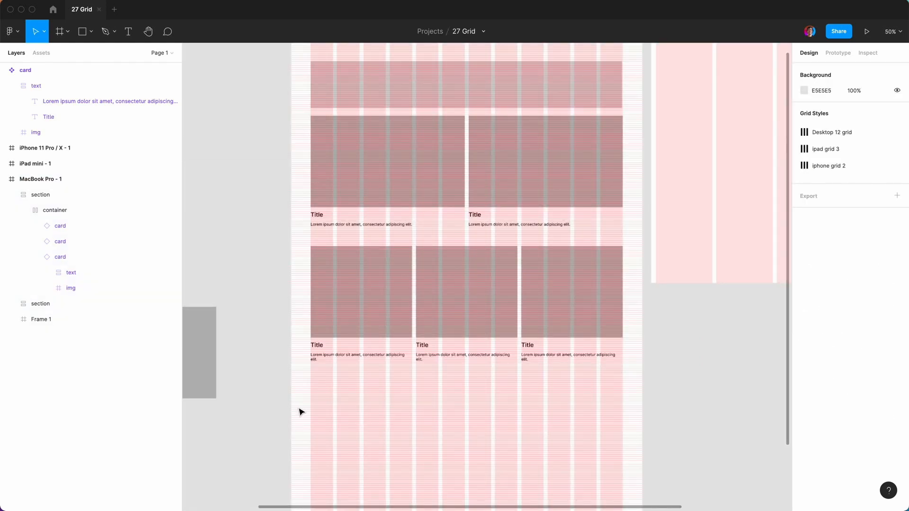
left_click(388, 311)
key("super+d")
left_click_drag(432, 302, 433, 450)
scroll(441, 435, "down", 2)
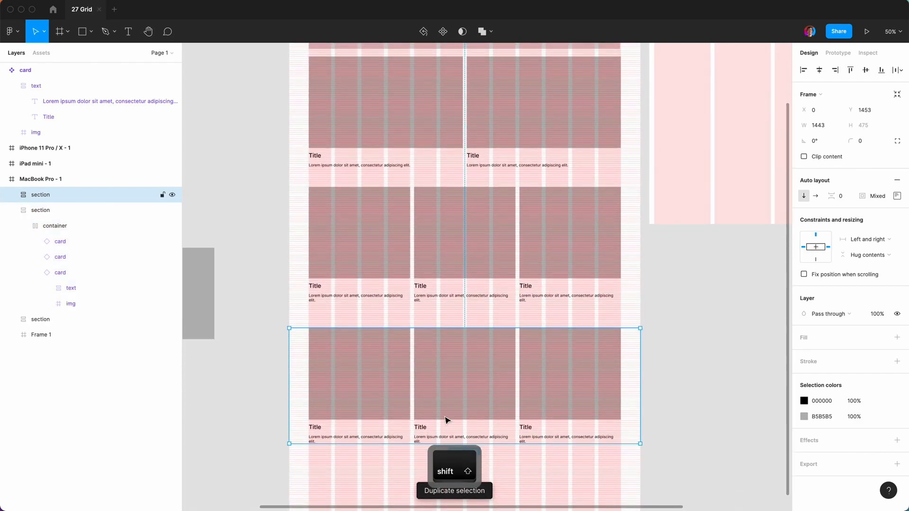
left_click(582, 369)
left_click(582, 368)
key("super+d")
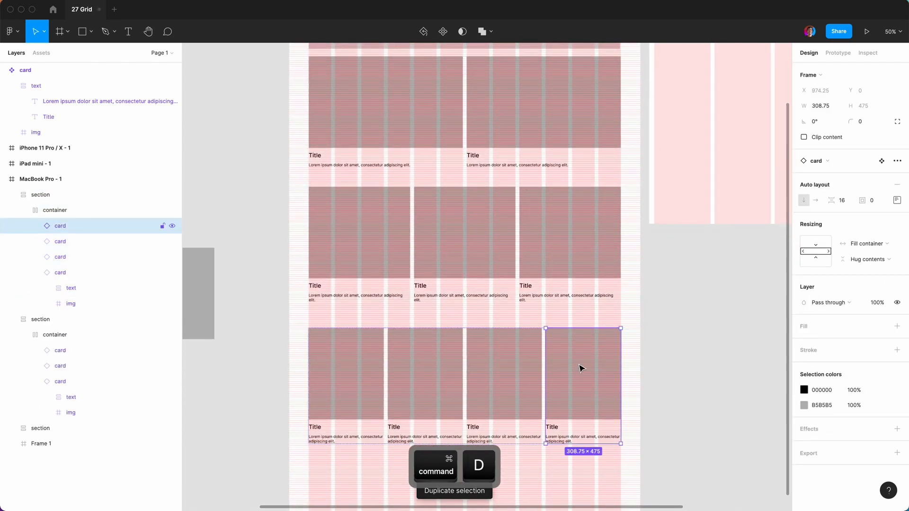
left_click(671, 346)
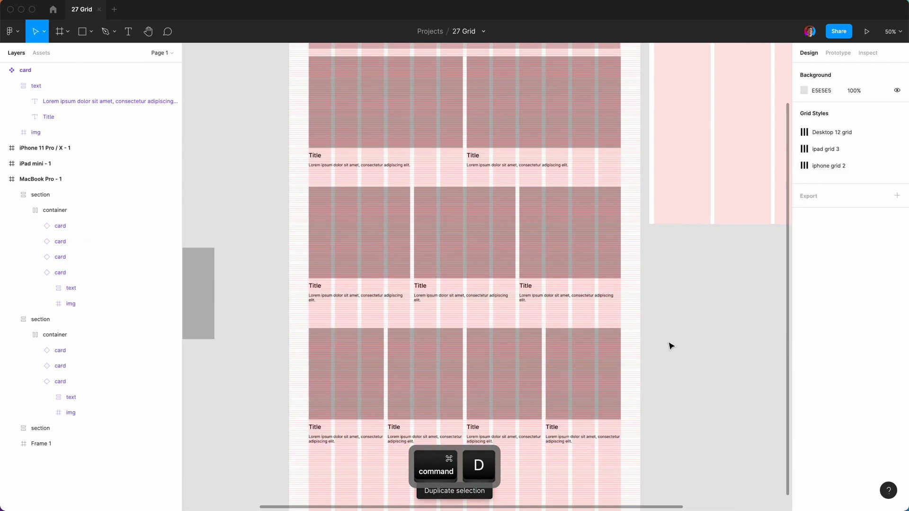
left_click(590, 372)
left_click(655, 331)
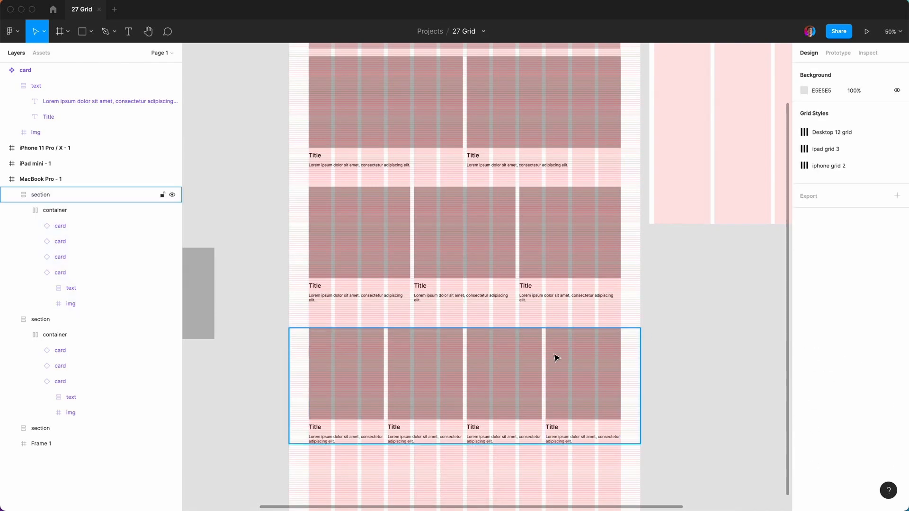
left_click(556, 357)
scroll(554, 359, "up", 5)
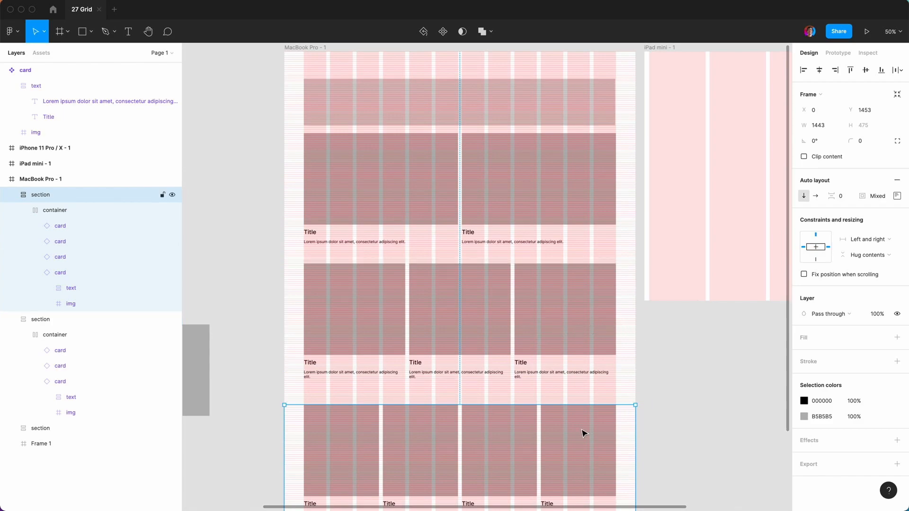
Wrap the three card sections in vertical auto layout spaced 80, then place a card copy below iPad mini
left_click(11, 194)
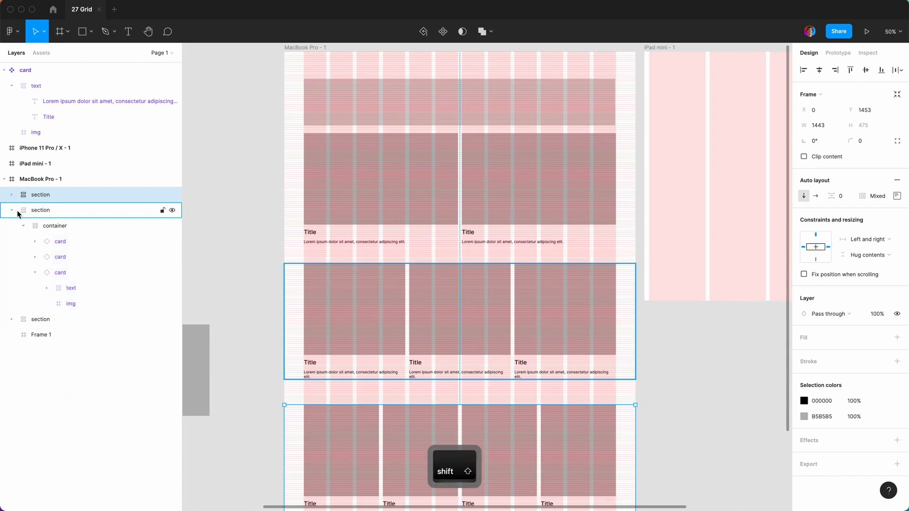
left_click(17, 212, "shift")
left_click(41, 226)
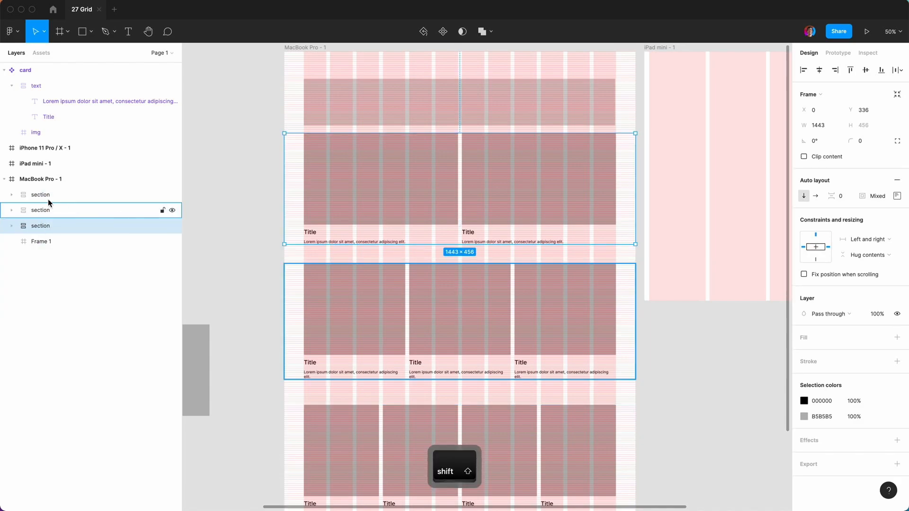
left_click(29, 210, "shift")
left_click(29, 195, "shift")
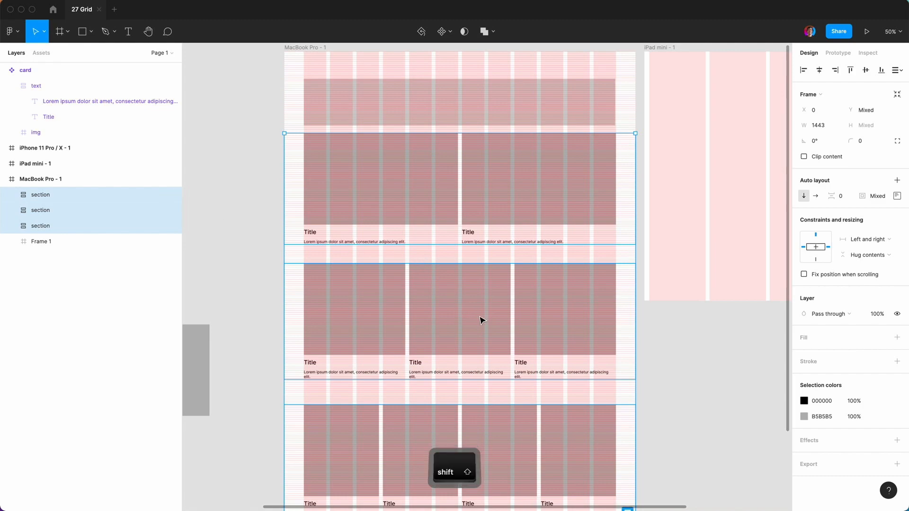
key("shift+a")
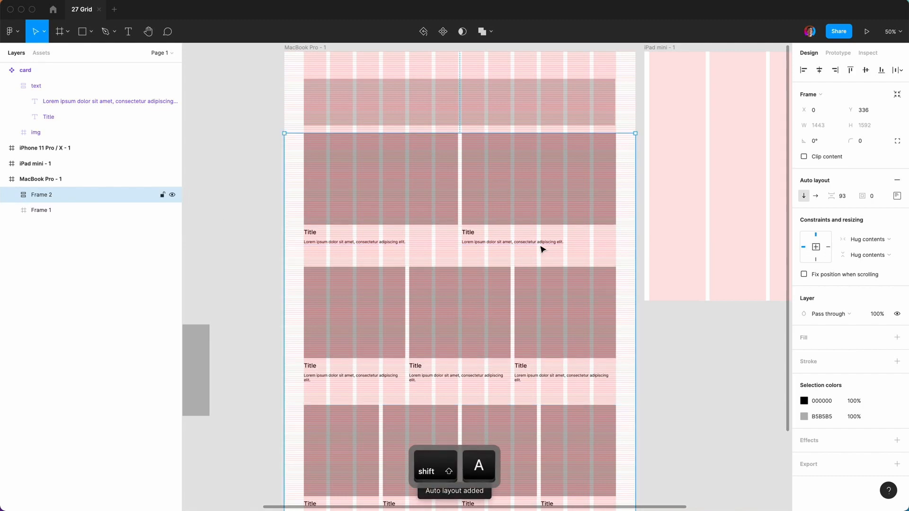
left_click(843, 196)
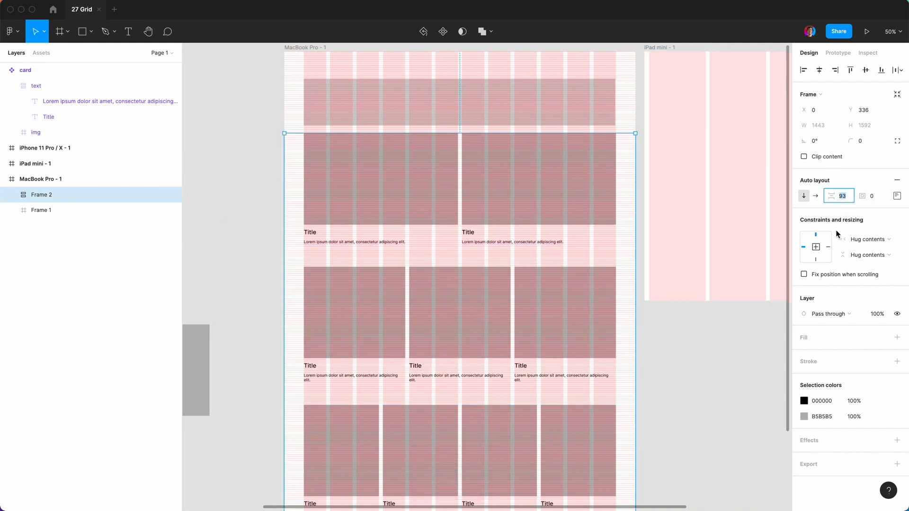
type("80")
key("Return")
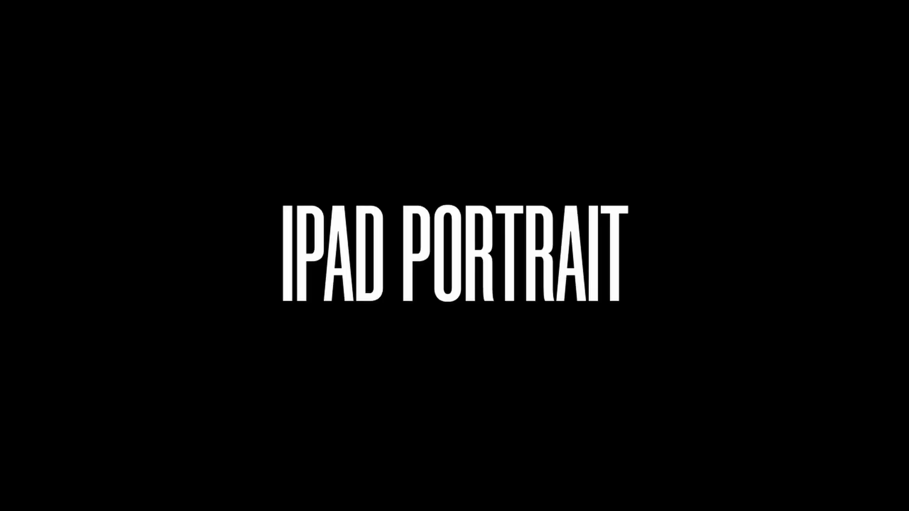
key("super+d")
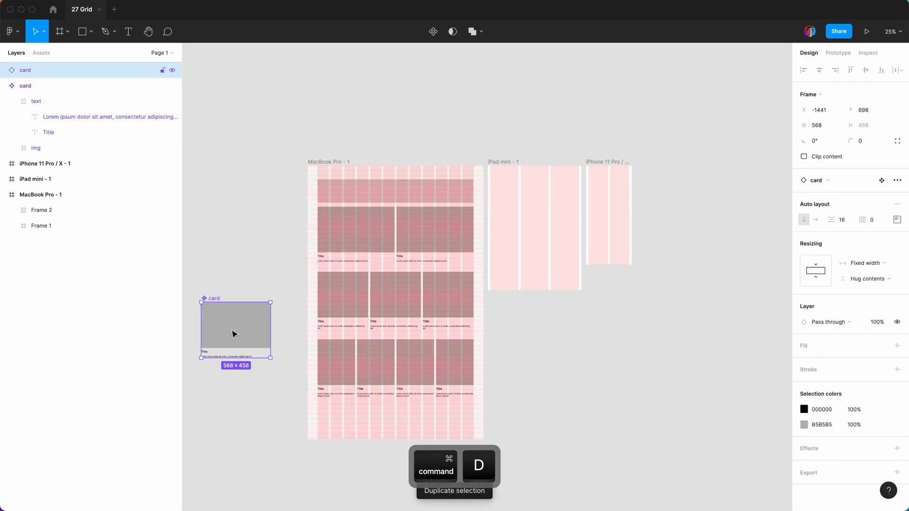
left_click_drag(235, 333, 548, 349)
Move the card copy into the iPad mini frame's first column and narrow it to 232 wide
scroll(548, 350, "up", 5)
left_click_drag(575, 392, 558, 177)
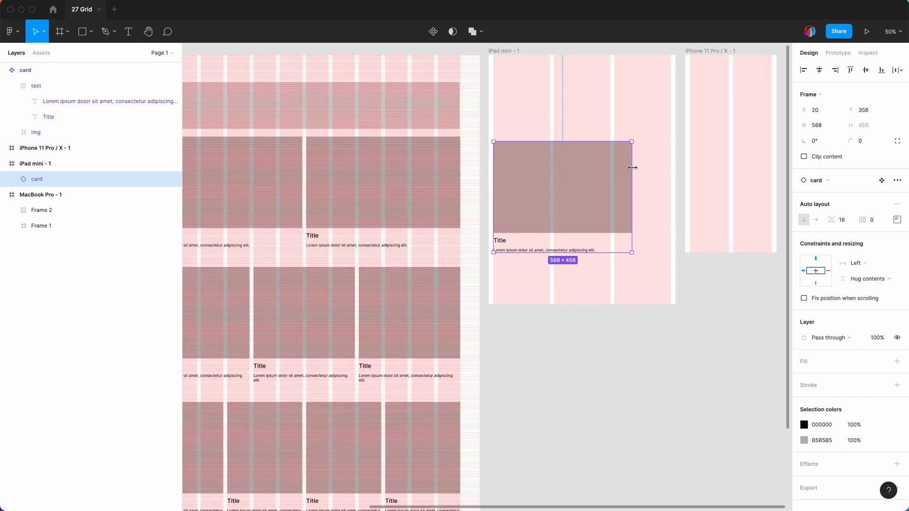
left_click_drag(632, 168, 551, 166)
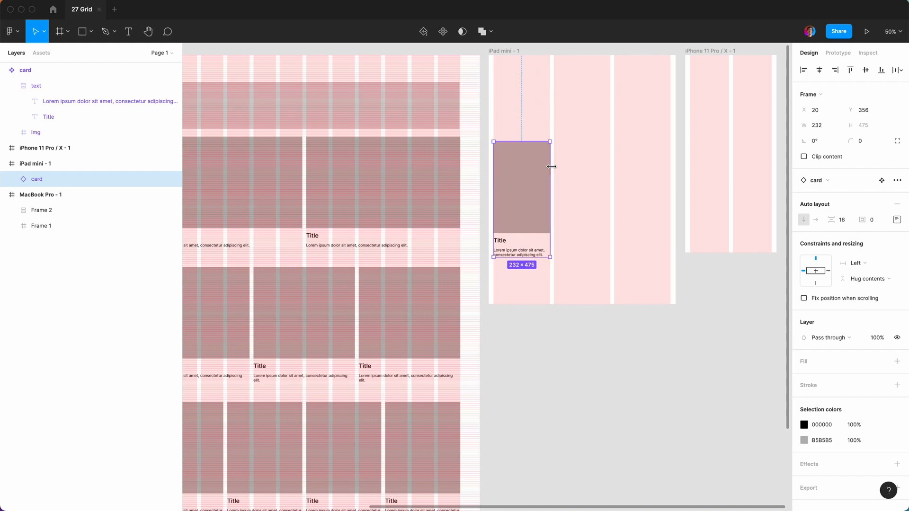
Detach the iPad card instance from its component
key("shift+0")
scroll(511, 284, "up", 3)
scroll(511, 284, "right", 1)
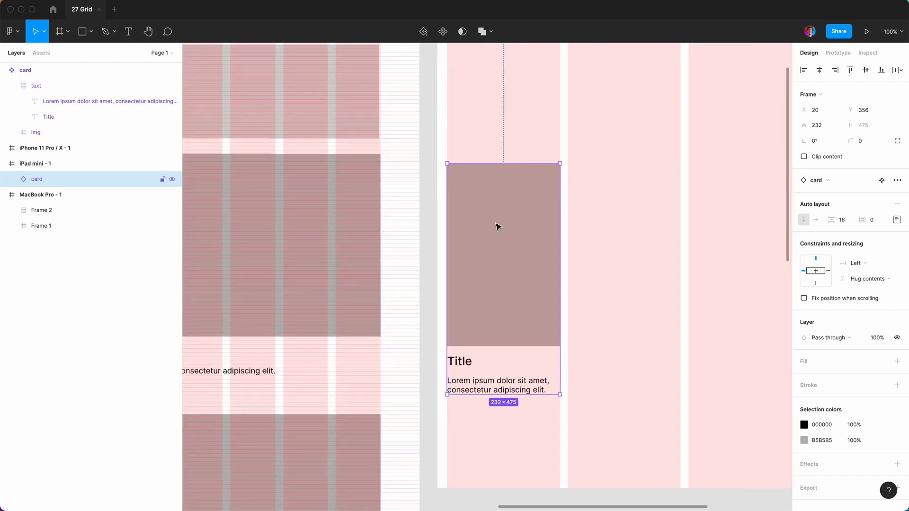
double_click(525, 299)
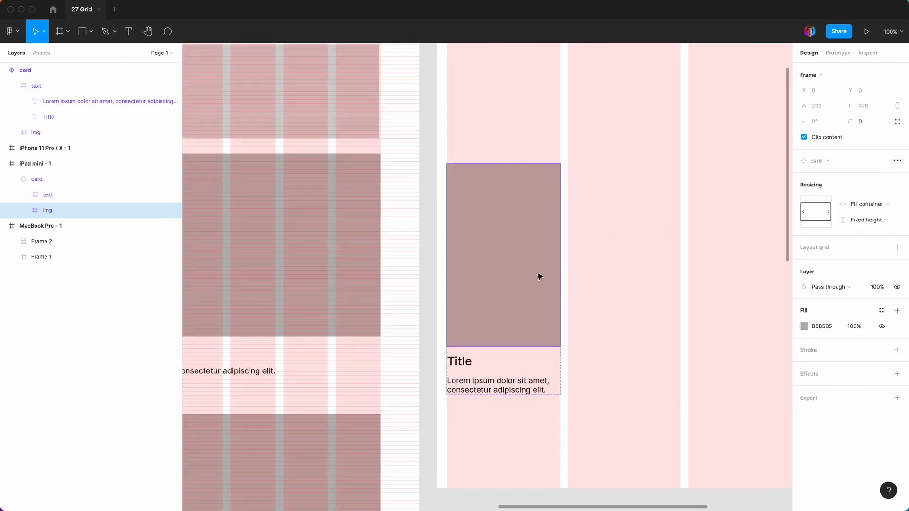
left_click(615, 291)
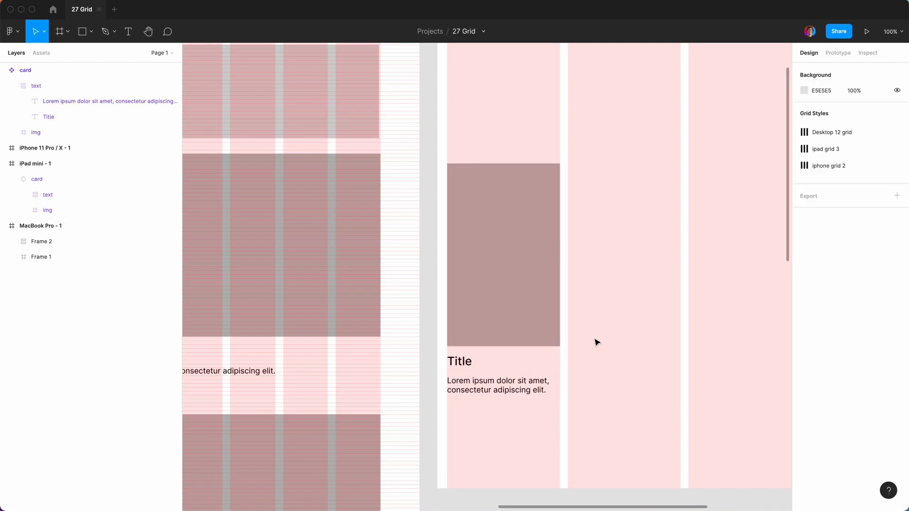
left_click(548, 374)
left_click(55, 210)
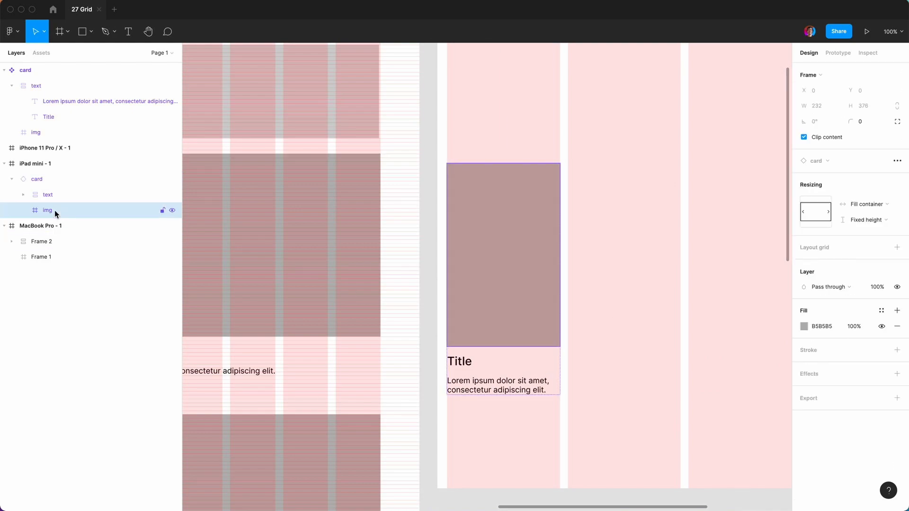
left_click(38, 180)
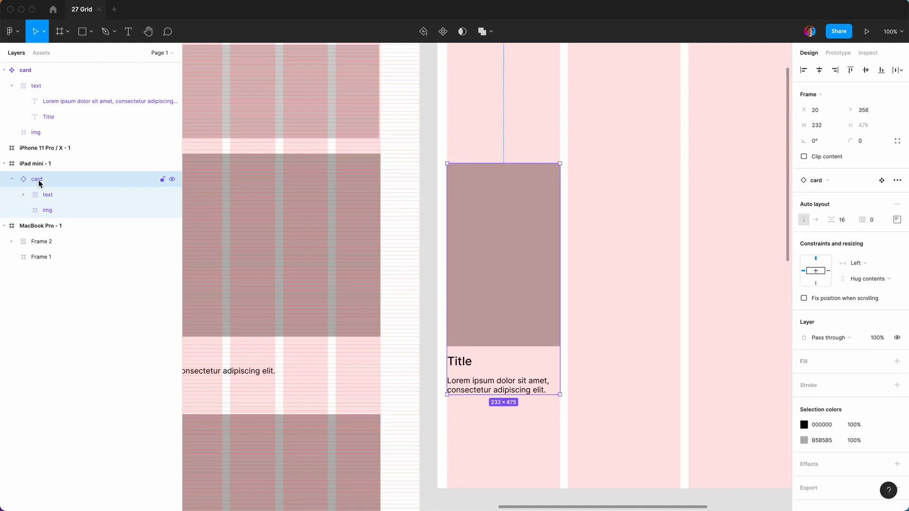
key("super+alt+b")
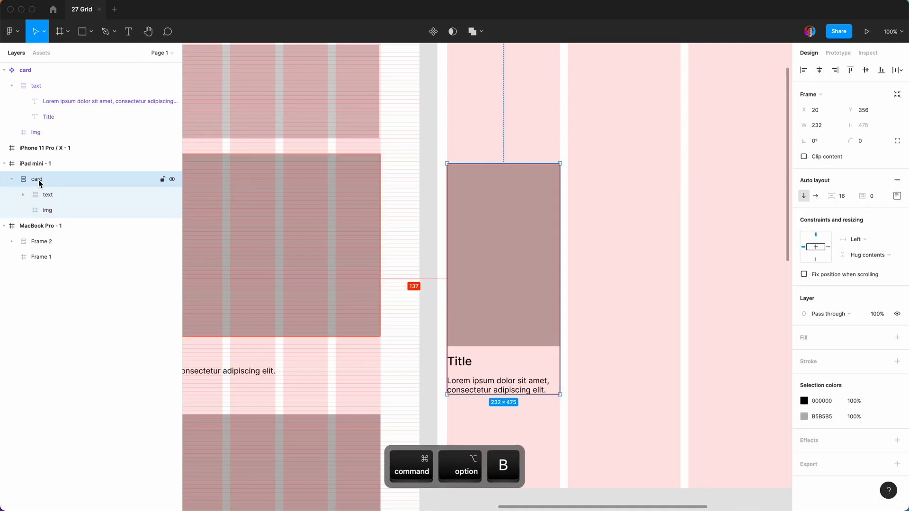
Set the card's img frame height to 200
left_click(497, 199, "alt")
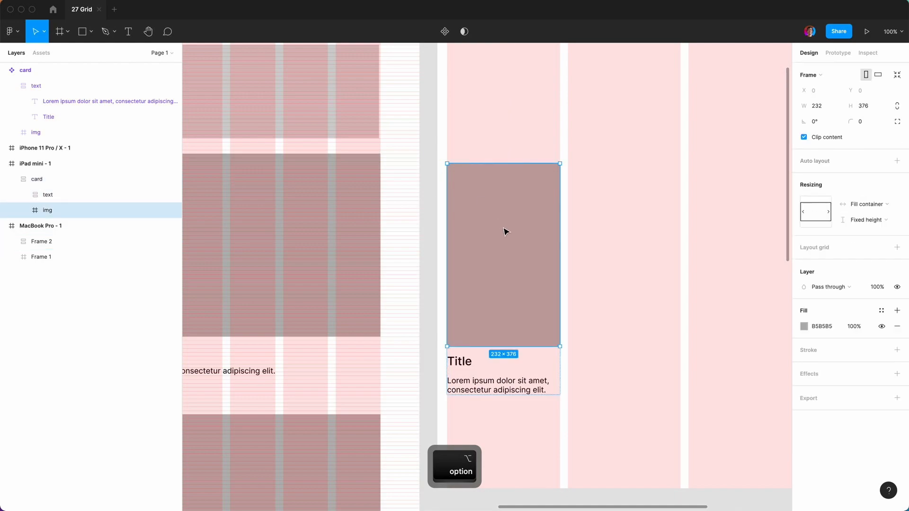
type("200")
key("Return")
left_click(581, 280)
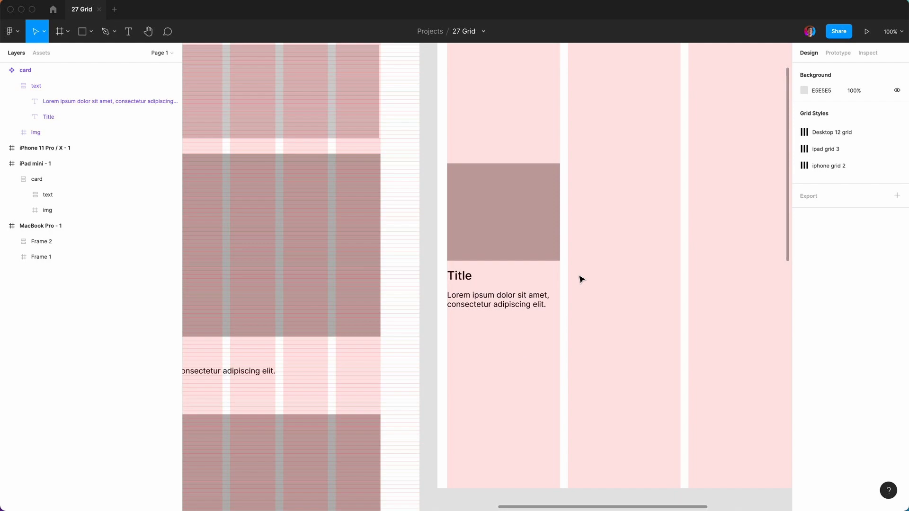
key("minus")
scroll(510, 427, "right", 1)
scroll(511, 427, "right", 1)
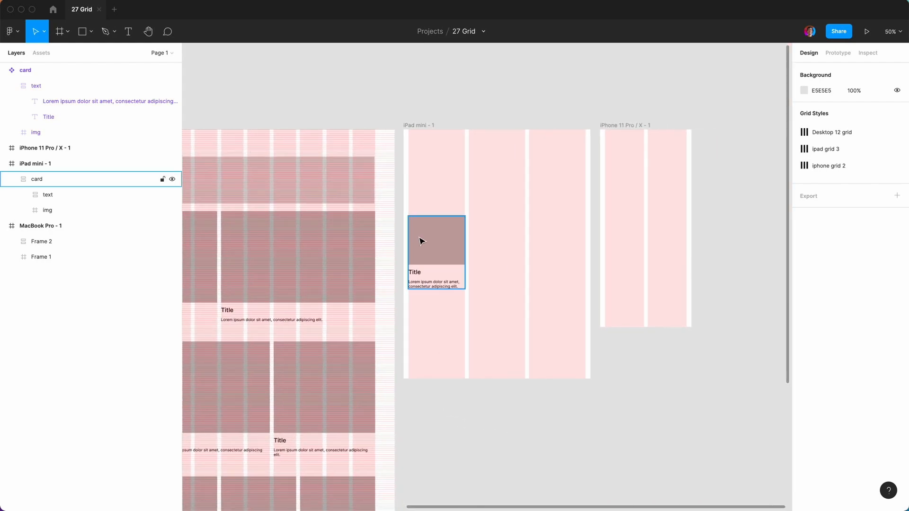
Duplicate the iPad card twice and wrap all three in a horizontal auto-layout row spaced 16
left_click(436, 255)
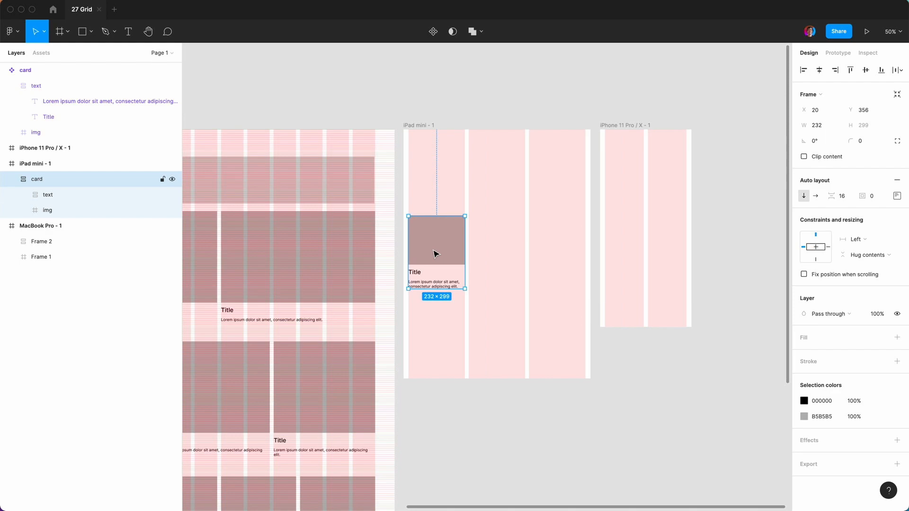
key("super+d")
key("super+d")
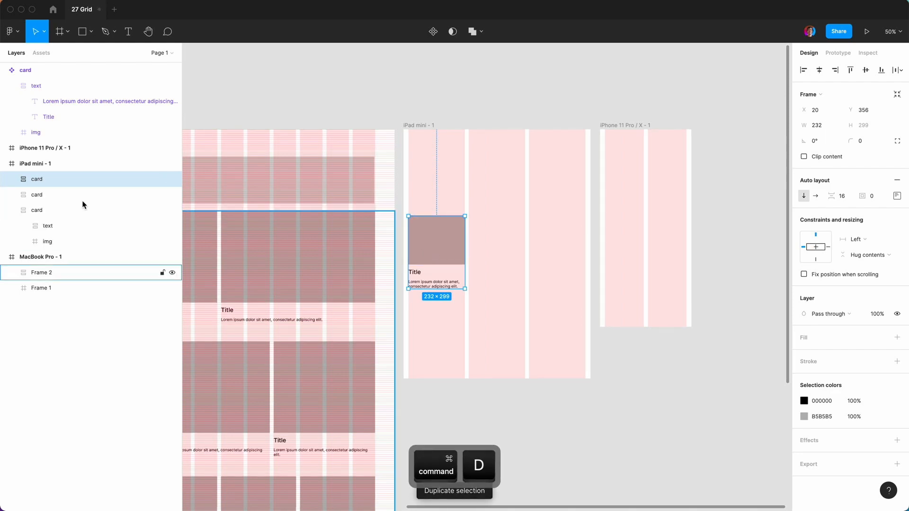
left_click(43, 214)
left_click(42, 185, "shift")
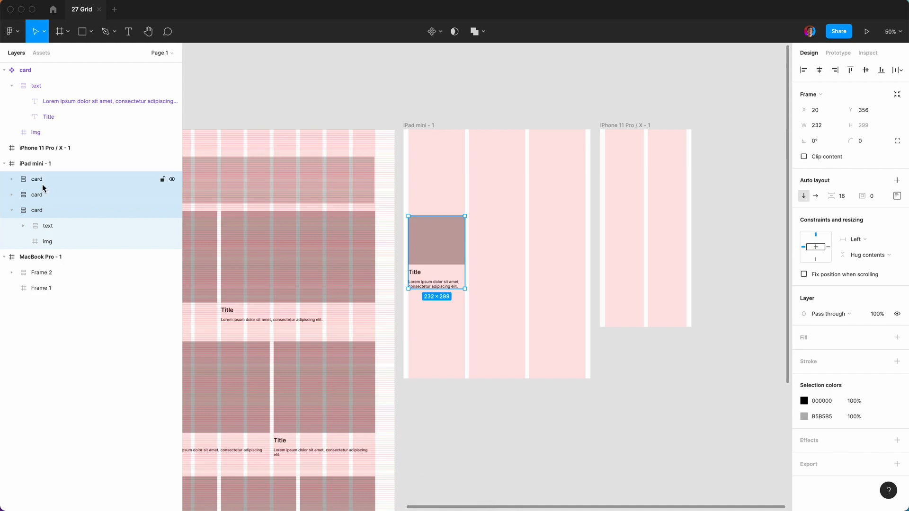
key("shift+a")
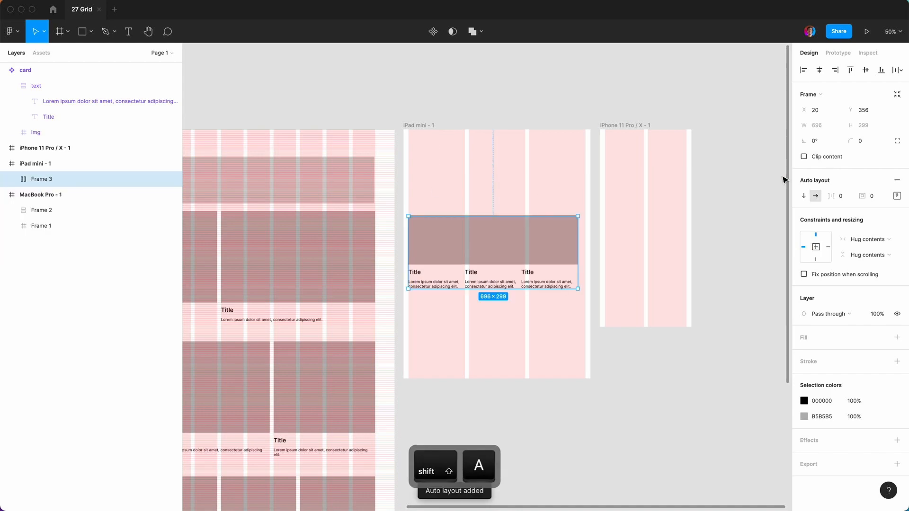
type("16")
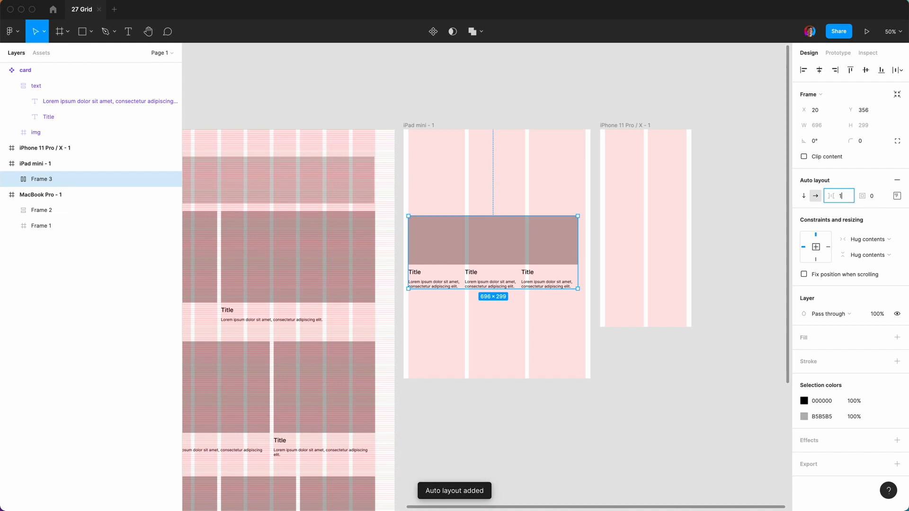
key("Return")
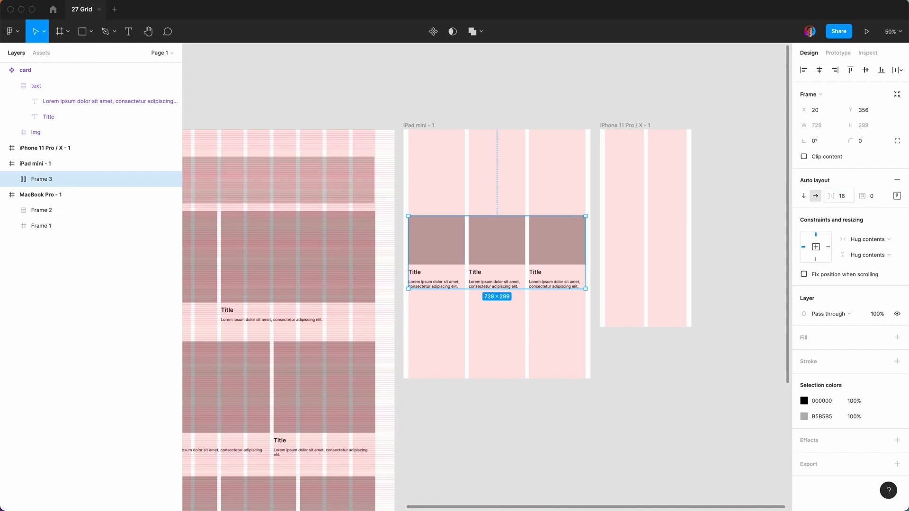
left_click(661, 434)
key("shift+0")
scroll(660, 432, "right", 3)
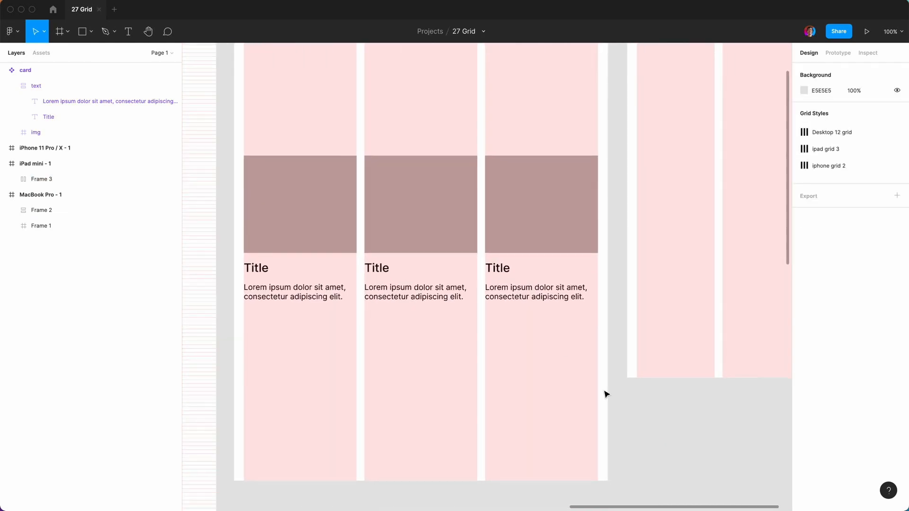
left_click(525, 268)
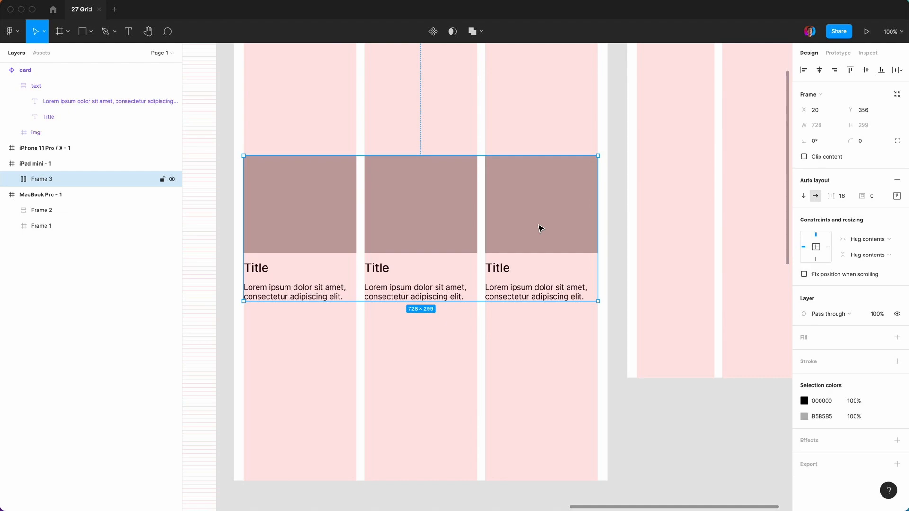
Rename the card row frame to container.grid-3
double_click(42, 180)
type("container")
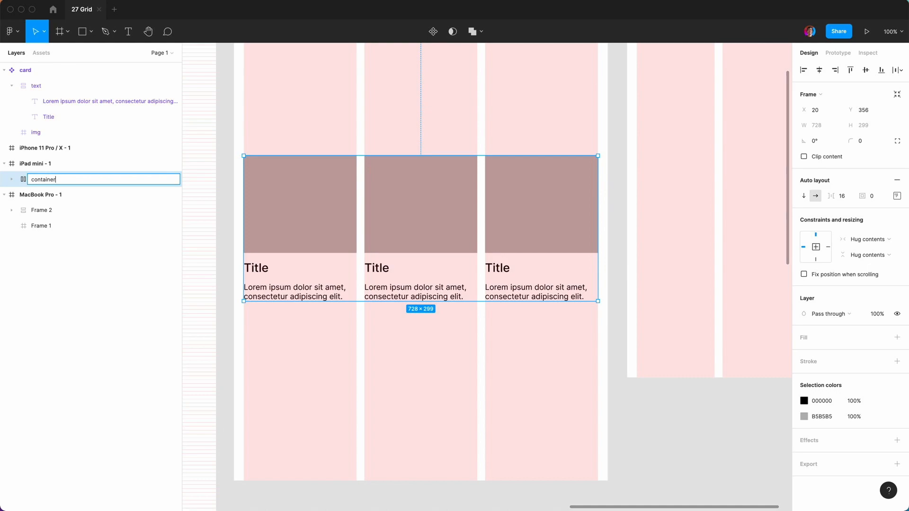
key("Return")
double_click(51, 182)
key("Right")
type(".grid-3")
key("Return")
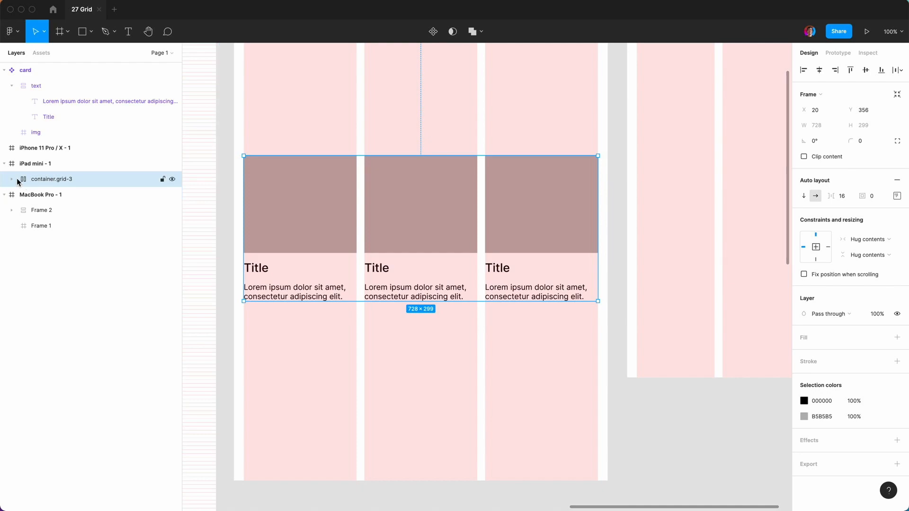
Wrap container.grid-3 in a new auto-layout frame named section
key("shift+a")
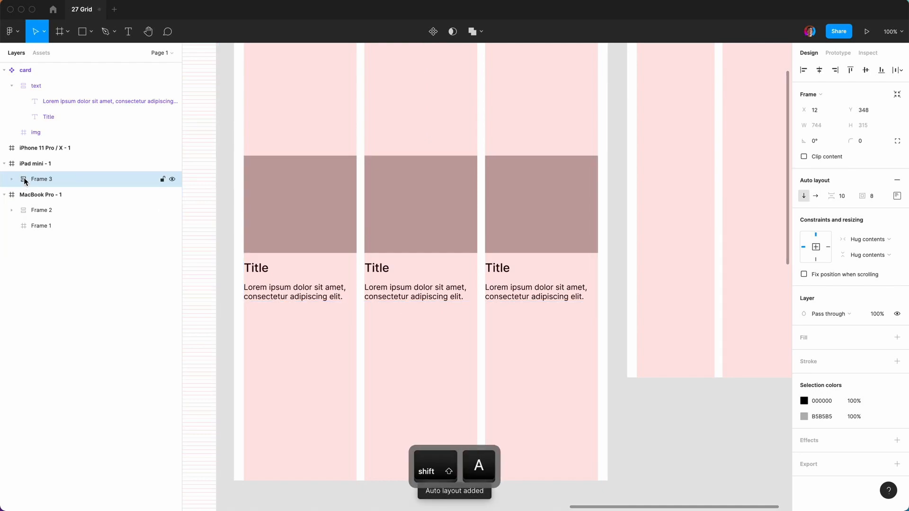
double_click(45, 179)
type("ssection")
key("Return")
double_click(37, 179)
key("BackSpace")
key("Return")
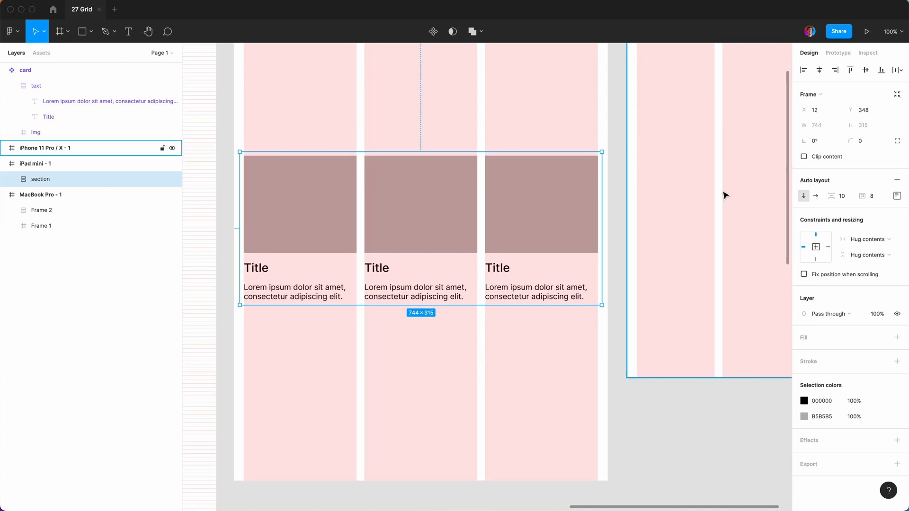
Give the section 0 spacing, 20 left and right padding, and align it left
type("0")
left_click(873, 198)
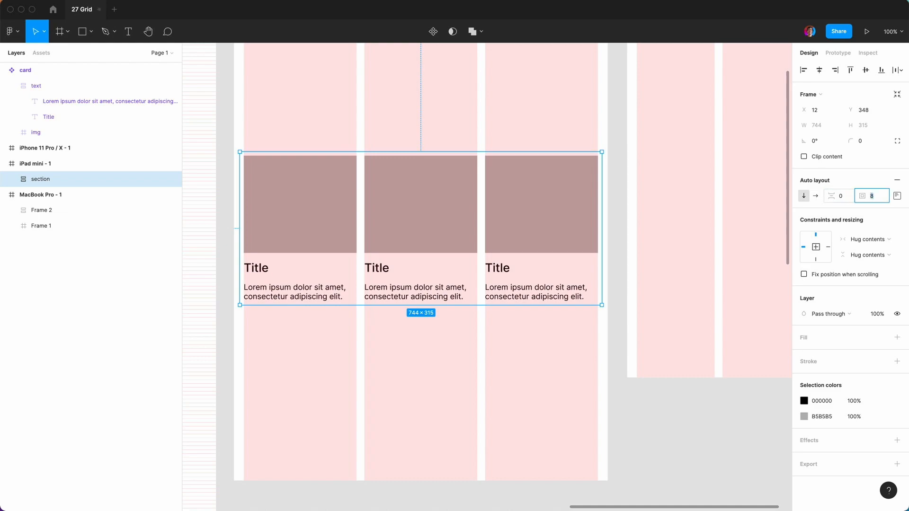
type("0")
key("Return")
left_click(896, 200)
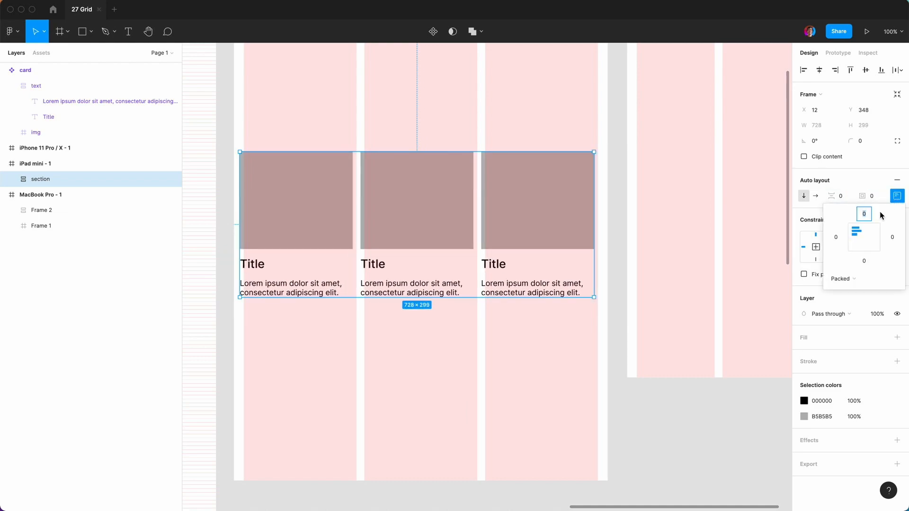
left_click(837, 242)
type("20")
key("Tab")
key("Tab")
type("20")
key("Return")
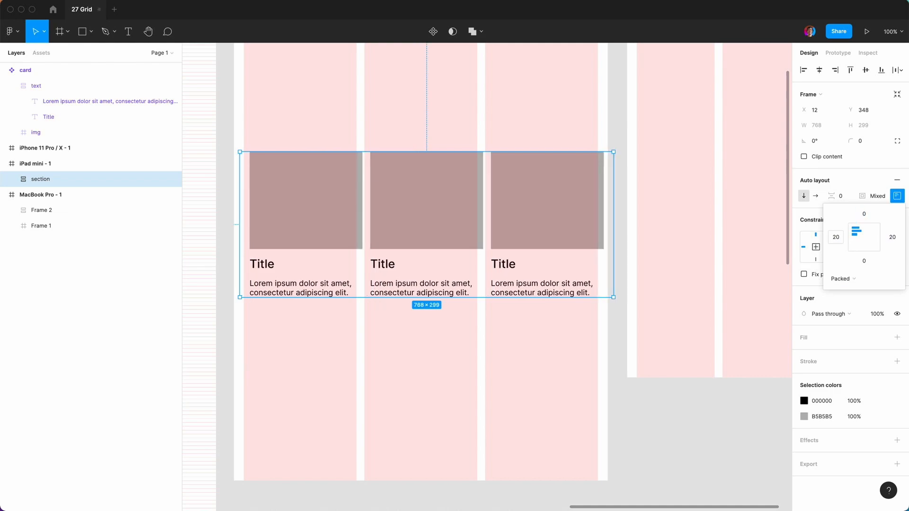
left_click(614, 131)
left_click(567, 228)
left_click(804, 71)
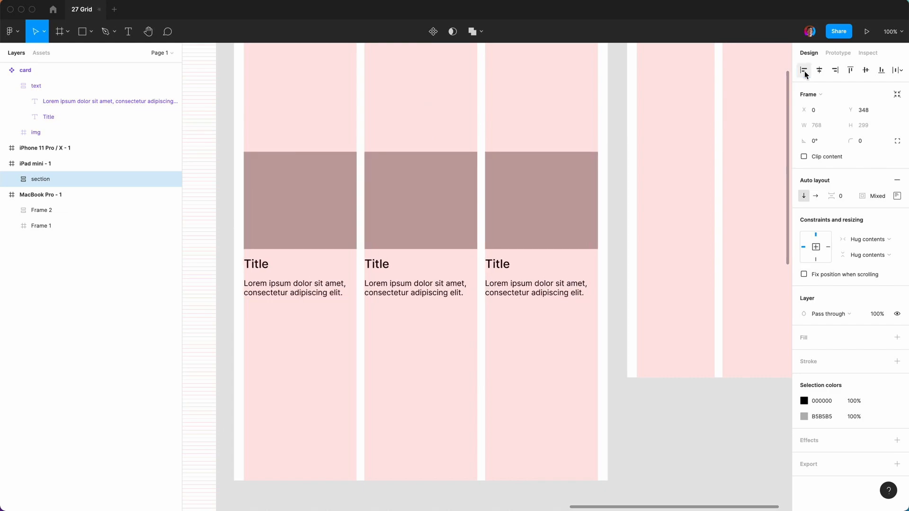
Test the iPad mini layout by narrowing the frame, then undo the resize
left_click(618, 211)
key("minus")
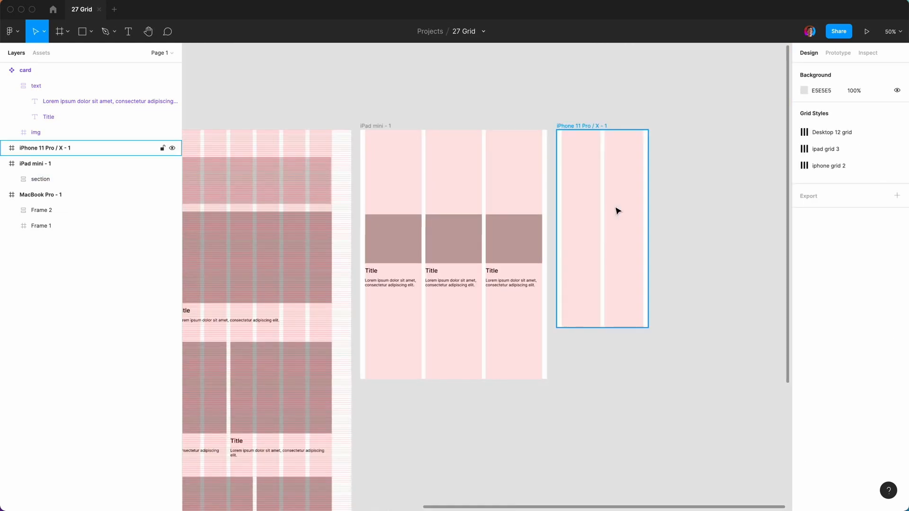
left_click(372, 126)
left_click_drag(545, 167, 482, 166)
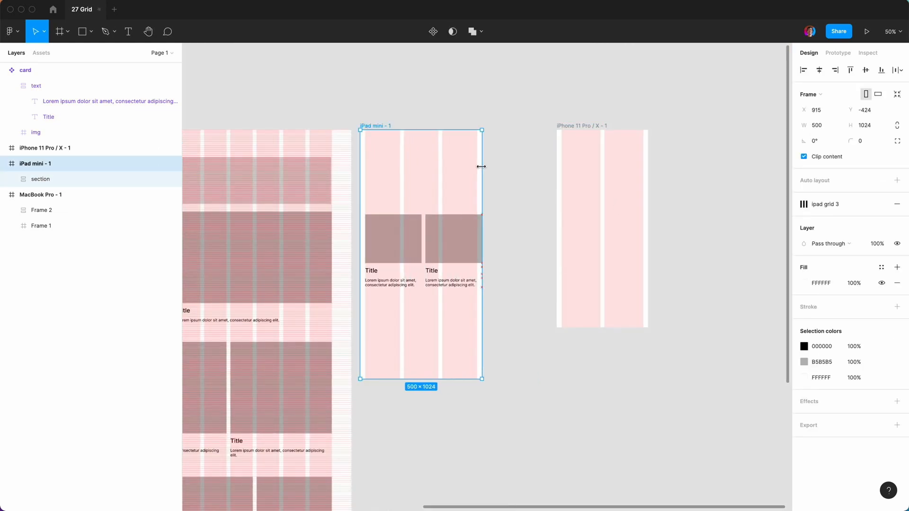
key("super+z")
Pin the section Left and right with a fixed width, then test-narrow the iPad frame and undo
left_click(521, 253)
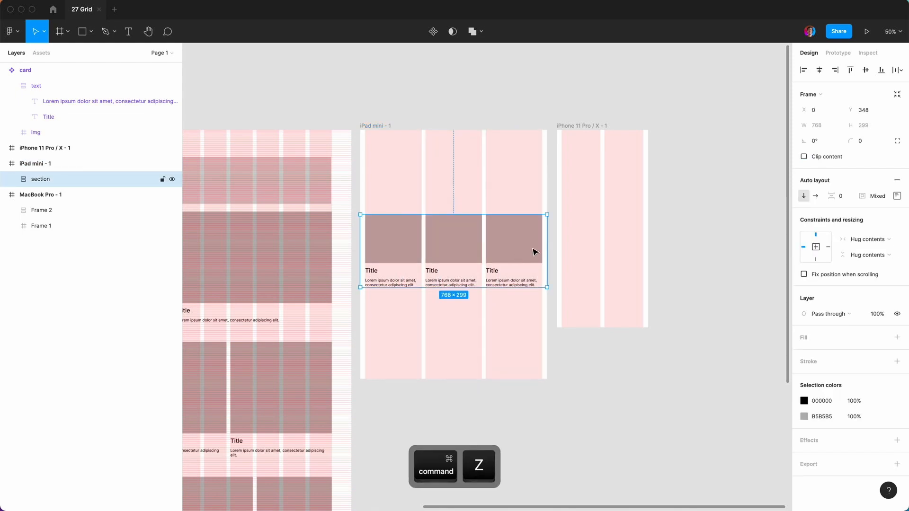
key("shift")
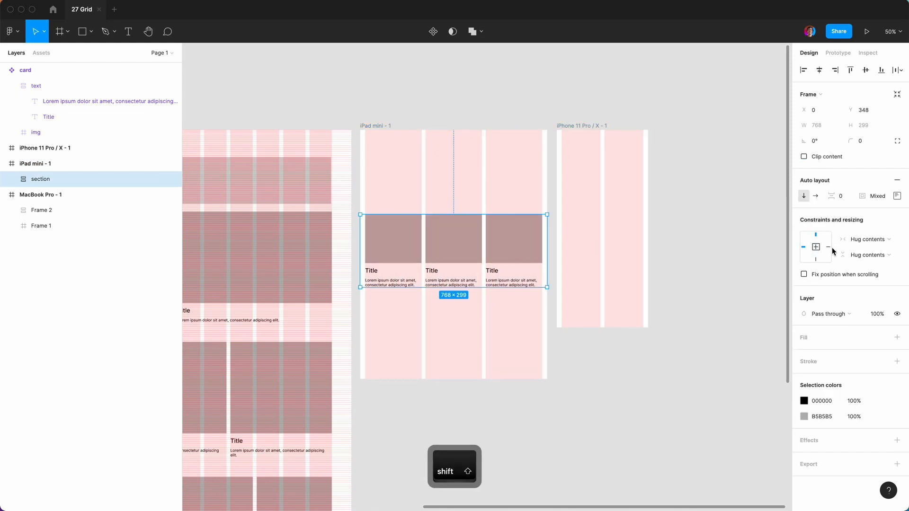
left_click(804, 246)
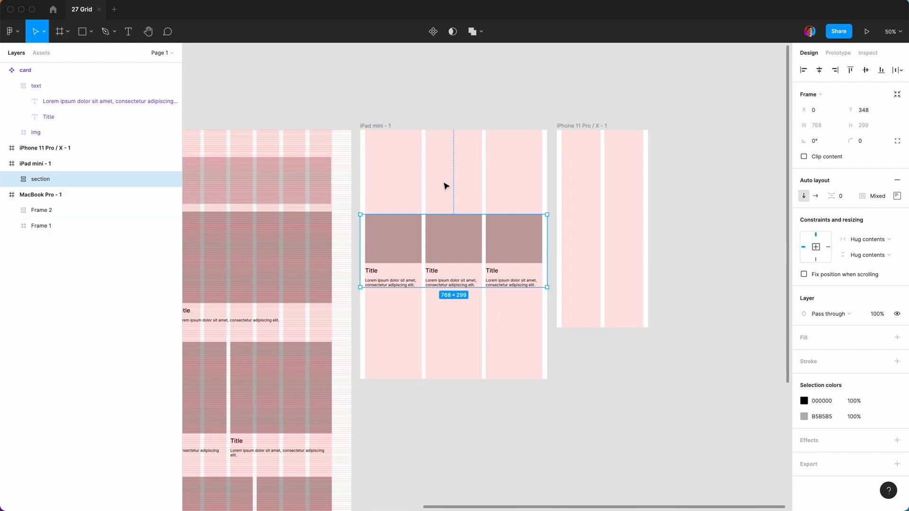
key("shift")
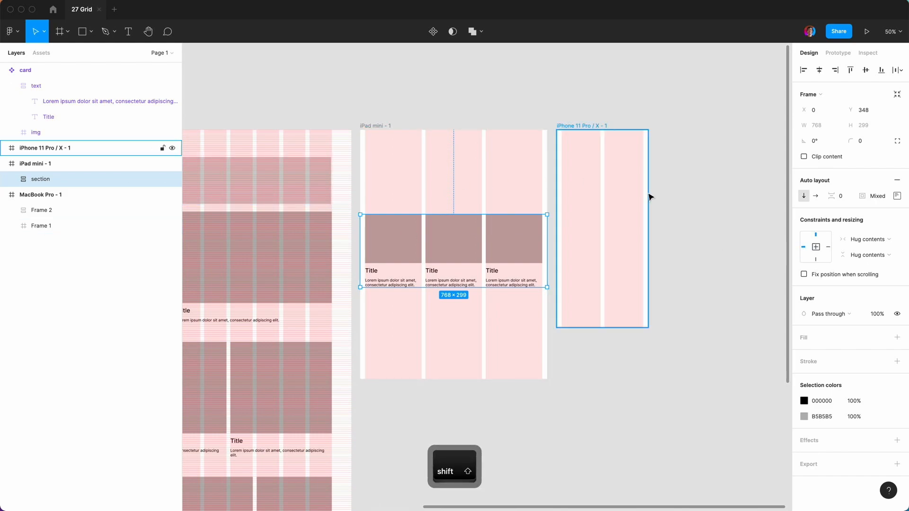
left_click(805, 248)
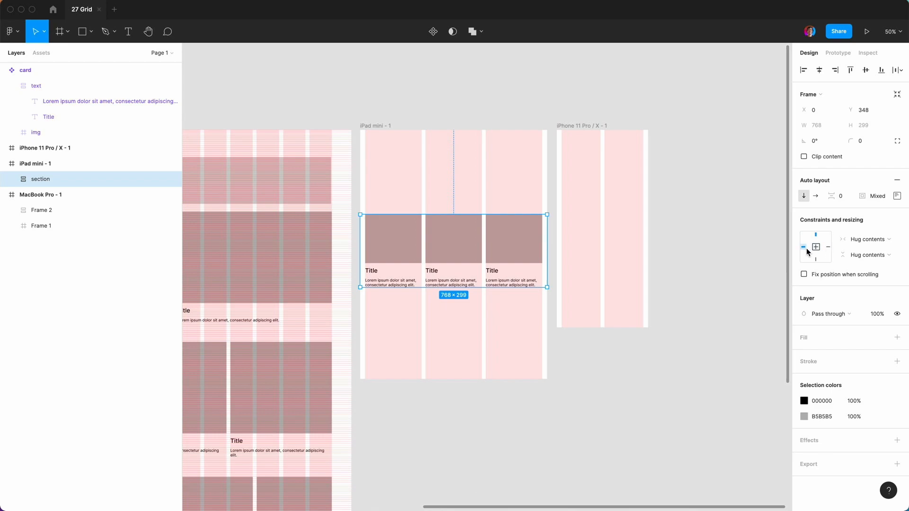
left_click(865, 244)
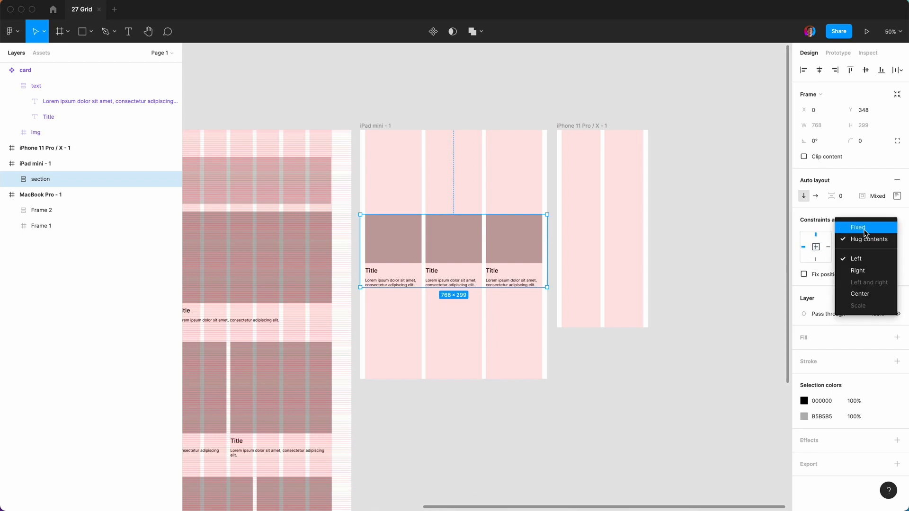
left_click(865, 232)
key("shift")
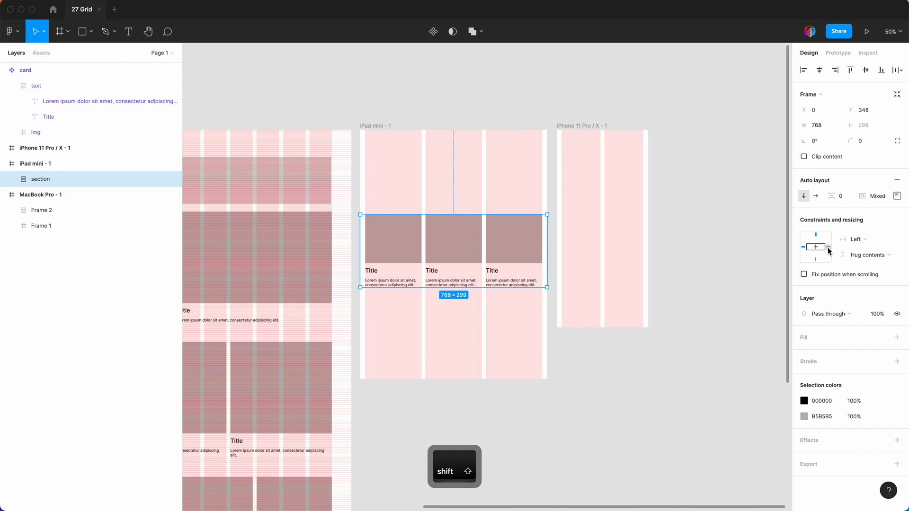
left_click(693, 376)
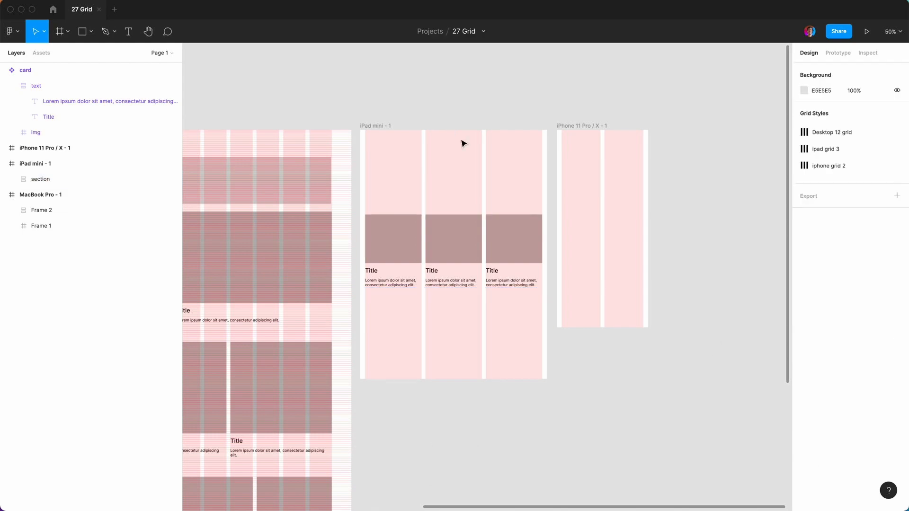
left_click(382, 125)
left_click_drag(546, 171, 506, 173)
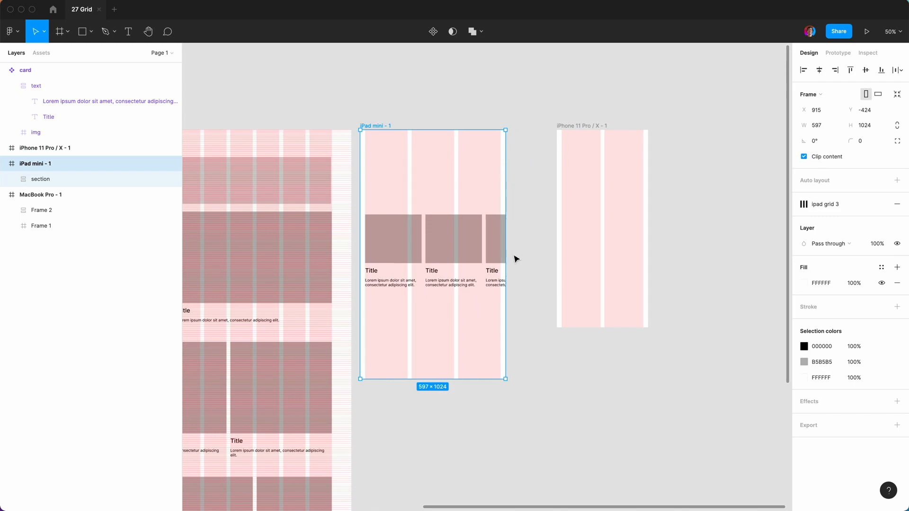
key("cmd+z")
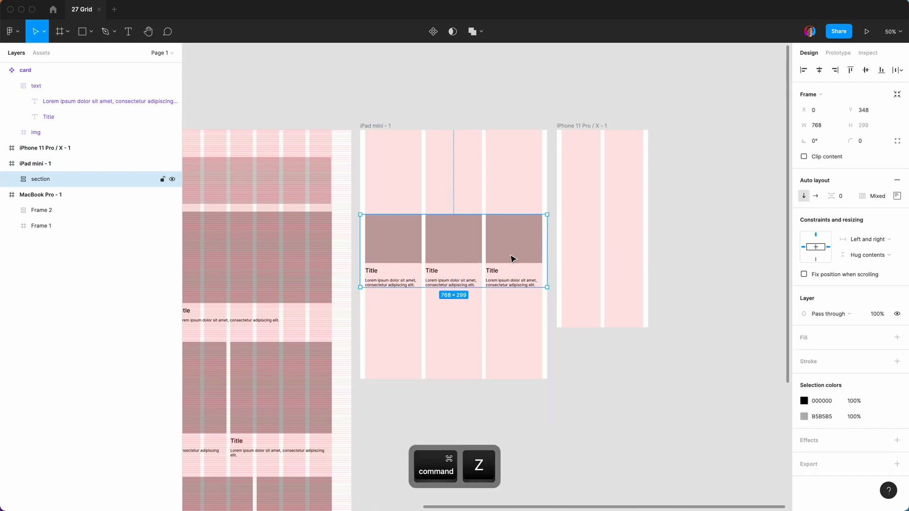
Try Fill container width on container.grid-3, test the narrower frame, then undo both changes
left_click(12, 179)
left_click(51, 196)
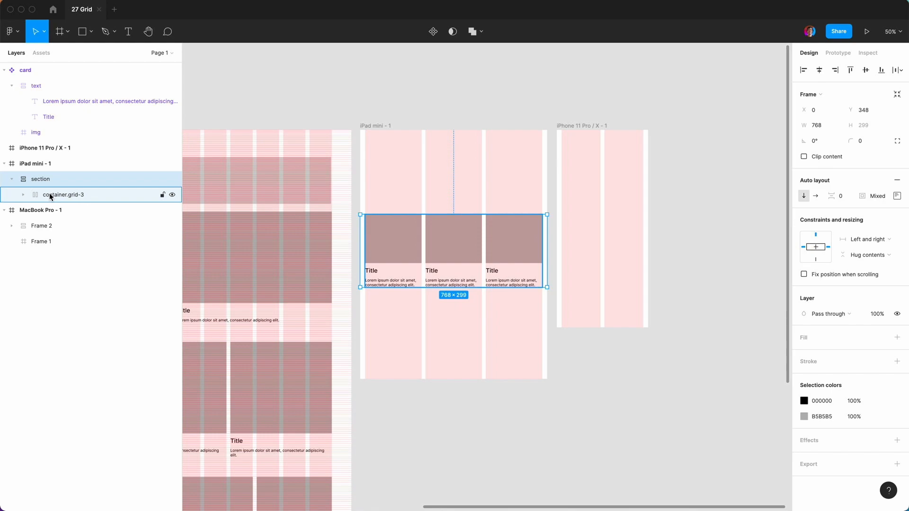
left_click(875, 221)
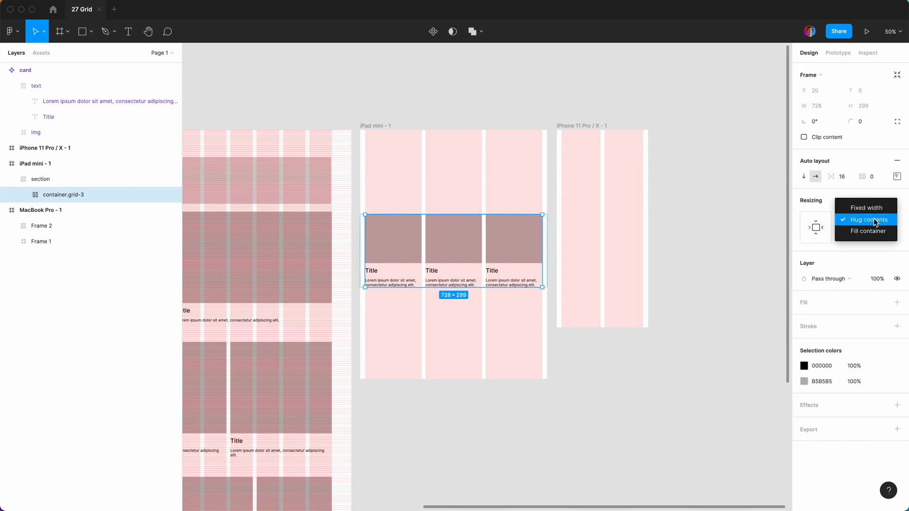
left_click(868, 231)
left_click(600, 455)
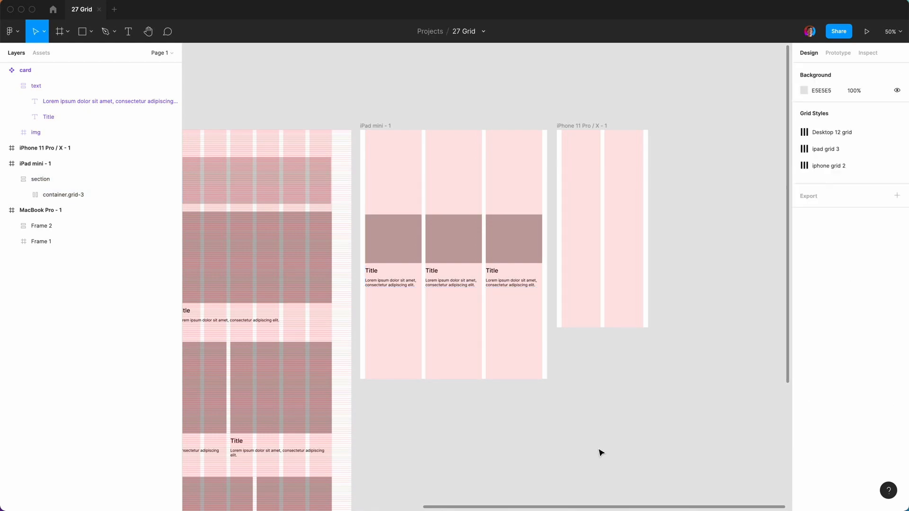
left_click(374, 127)
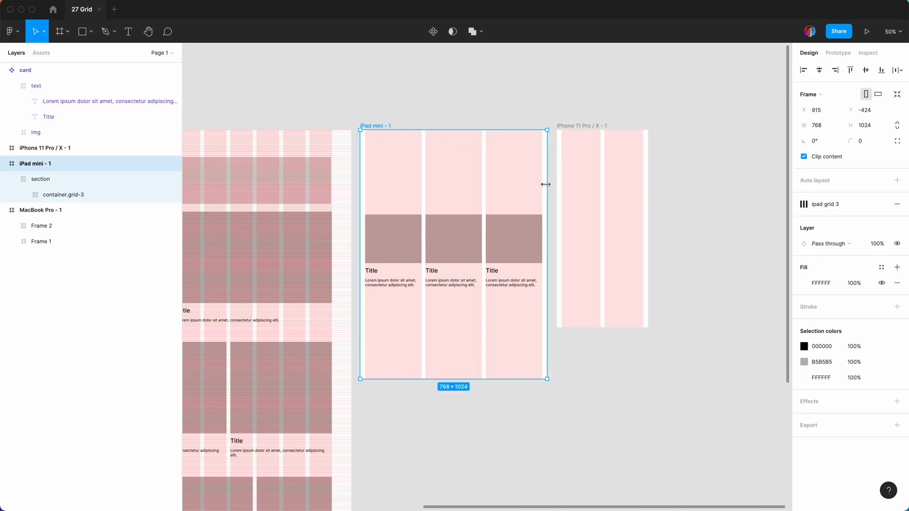
left_click_drag(545, 184, 511, 186)
key("super+z")
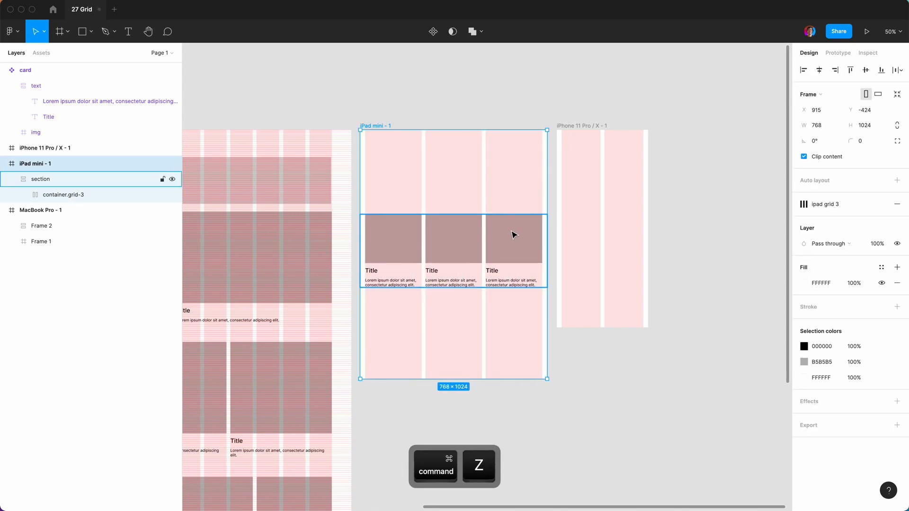
key("super+z")
Set all three cards to Fill container width and narrow the iPad mini frame to 637
left_click(23, 195)
left_click(58, 212)
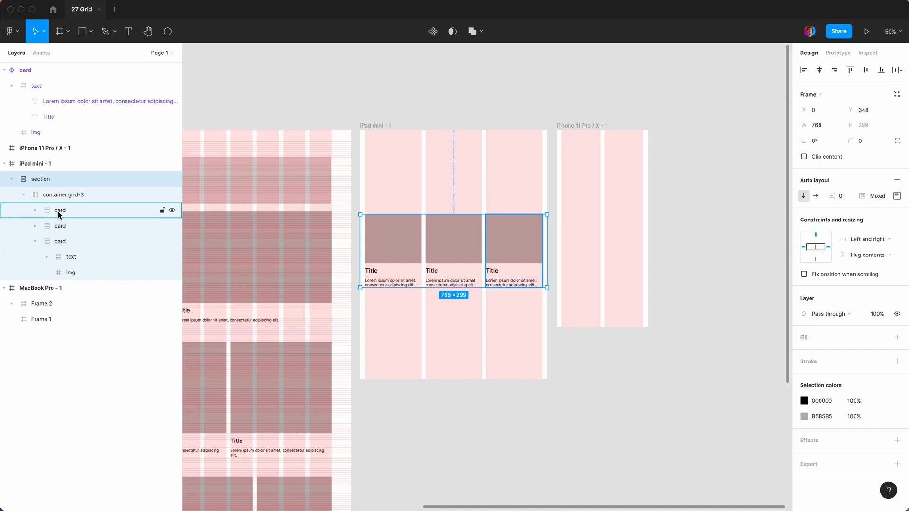
left_click(61, 242, "shift")
left_click(866, 221)
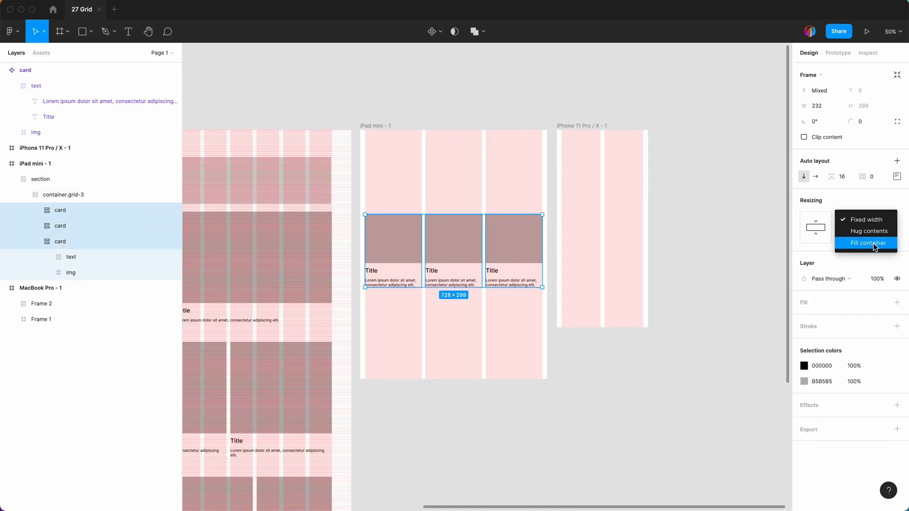
left_click(868, 242)
left_click(71, 257)
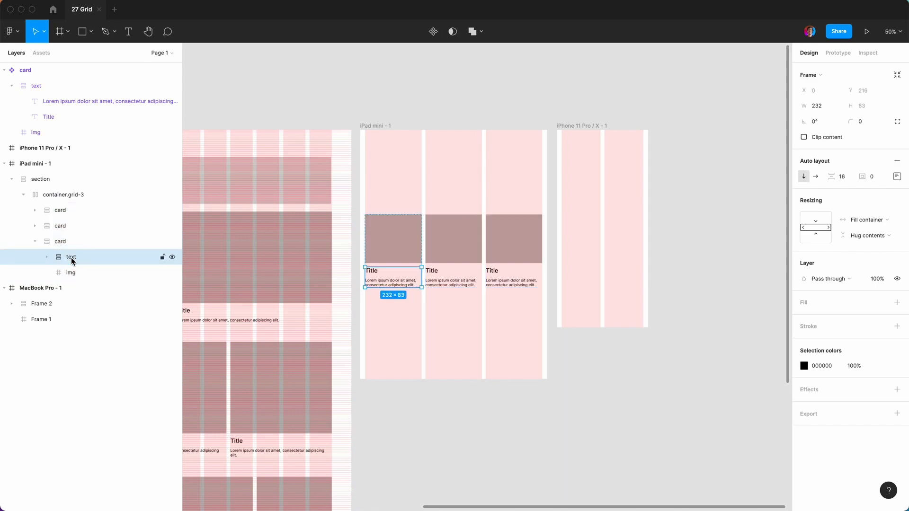
left_click(349, 95)
left_click(363, 124)
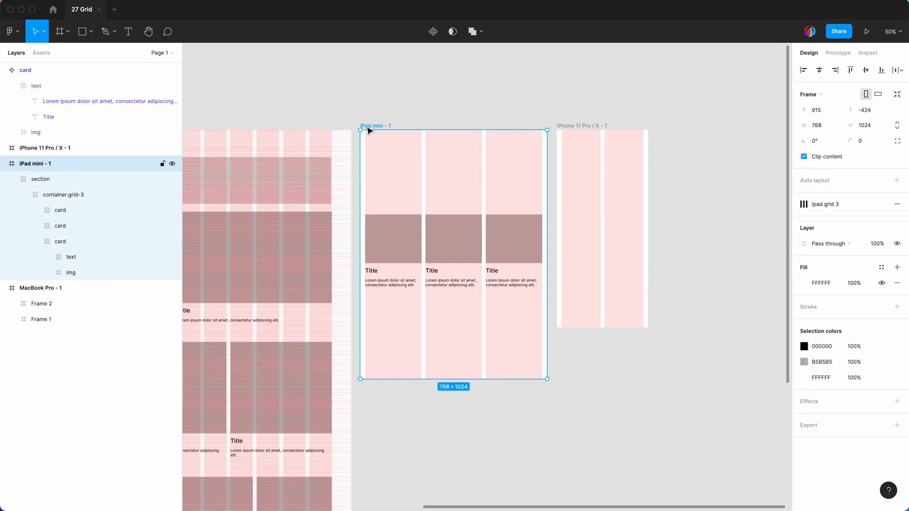
mouse_move(547, 191)
left_mouse_down()
mouse_move(511, 191)
mouse_move(533, 193)
left_mouse_up()
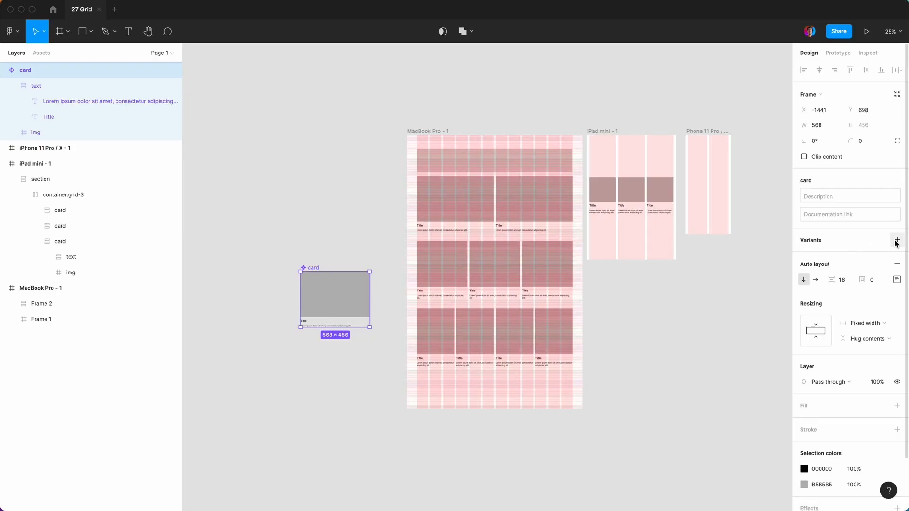
Add a second variant, Variant2, to the card component and give it horizontal auto layout
left_click(895, 240)
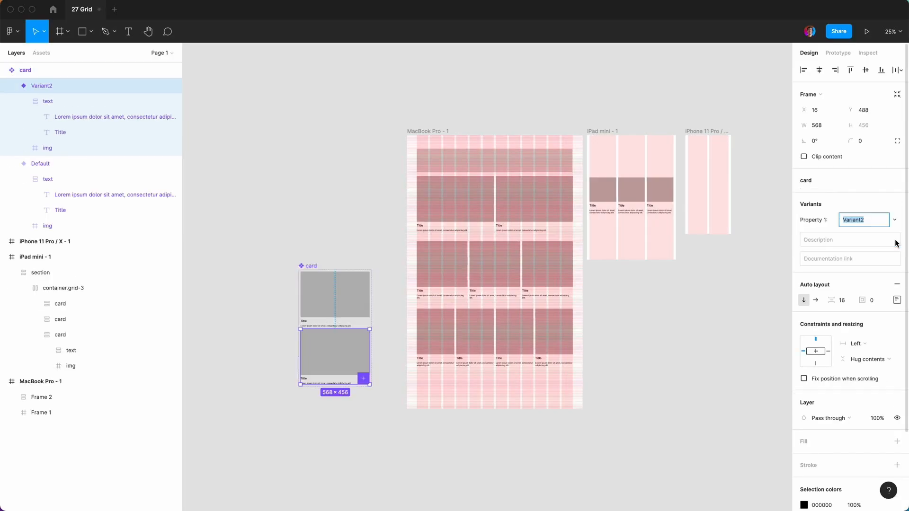
left_click(268, 369)
scroll(268, 370, "up", 5)
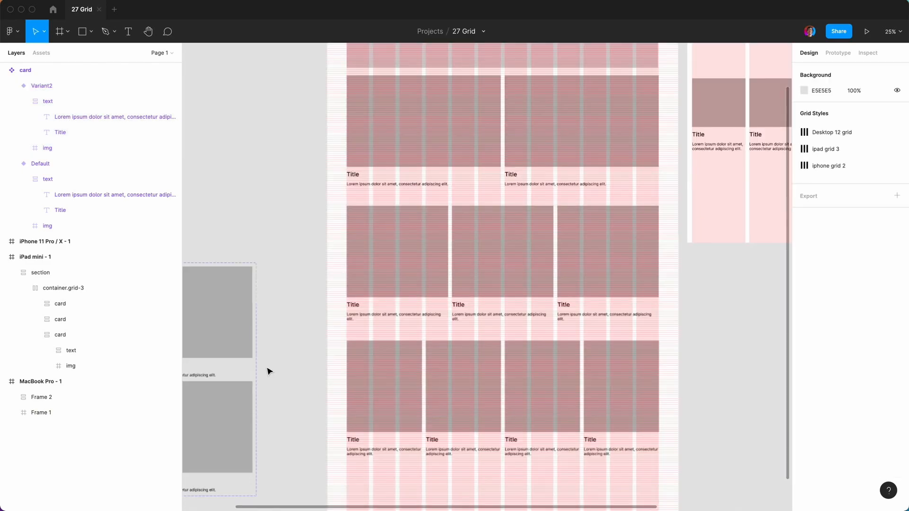
left_click(278, 298)
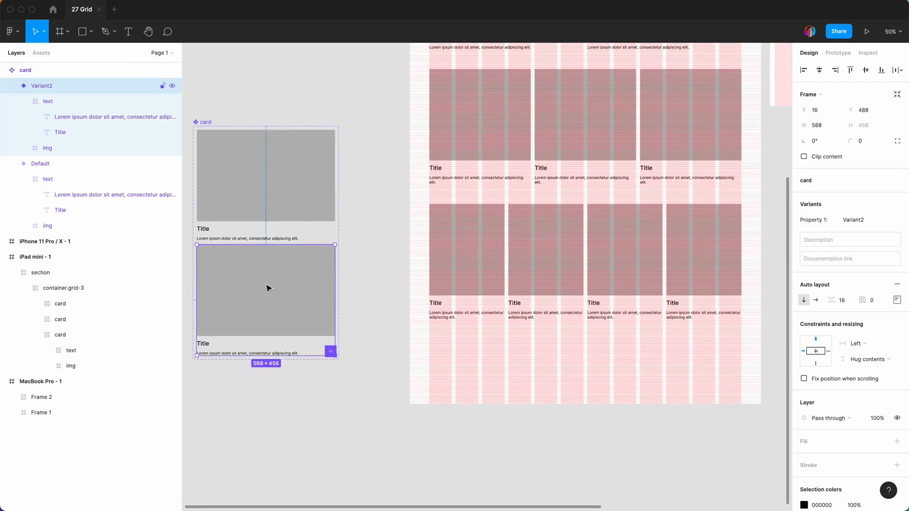
left_click(816, 301)
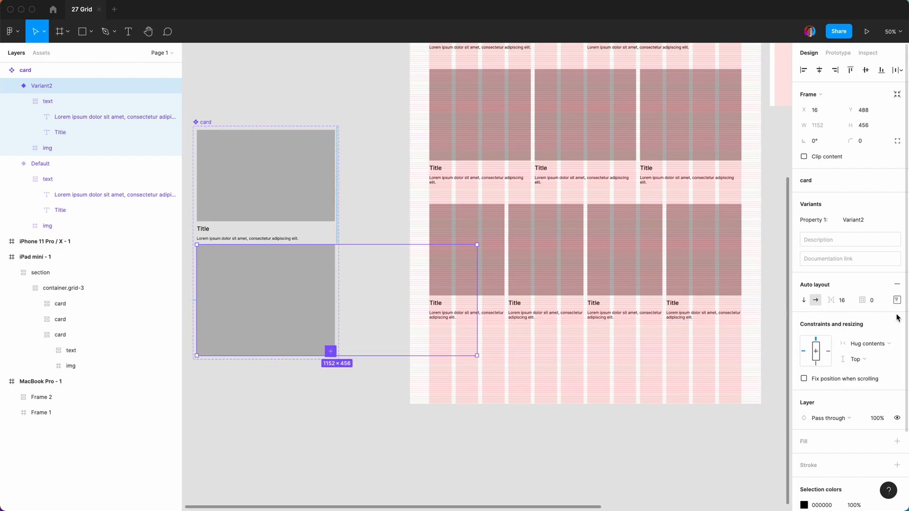
Set Variant2's text group and image widths to Fill container, then check Variant2 in Layers
left_click(53, 106)
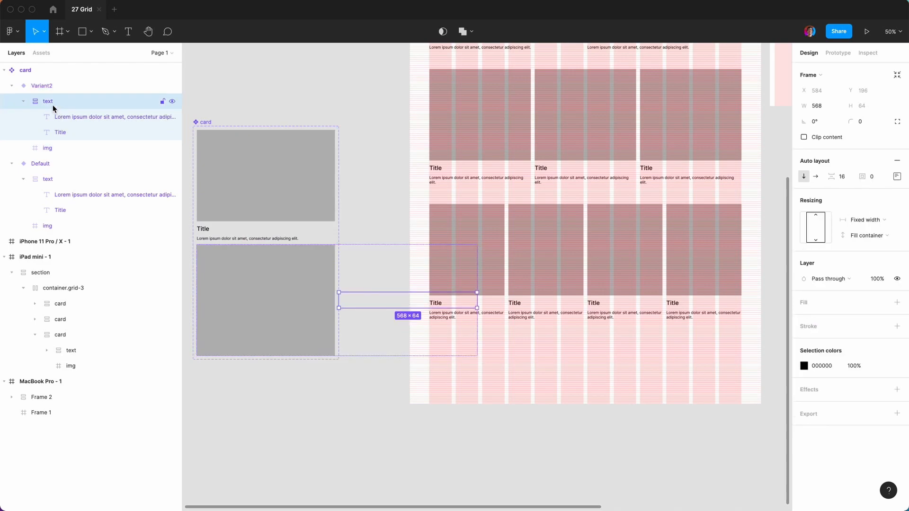
left_click(864, 219)
left_click(863, 240)
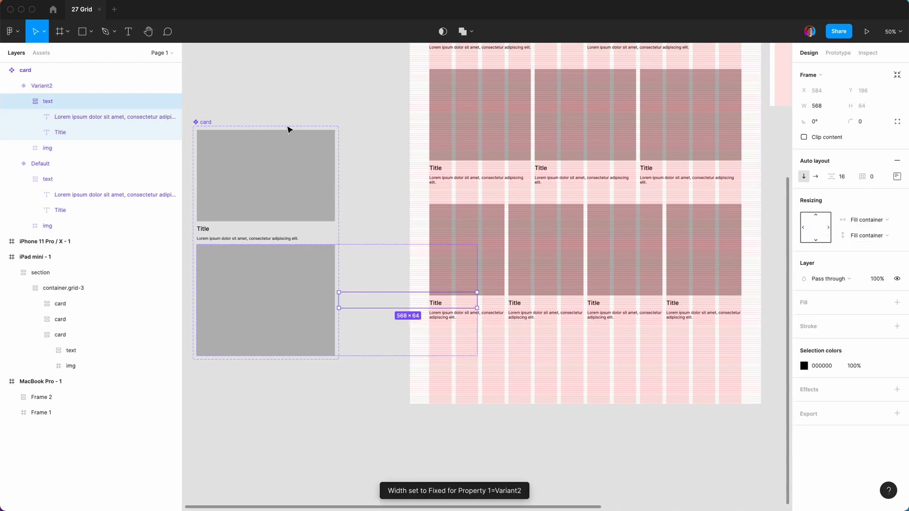
left_click(48, 147)
left_click(876, 204)
left_click(875, 215)
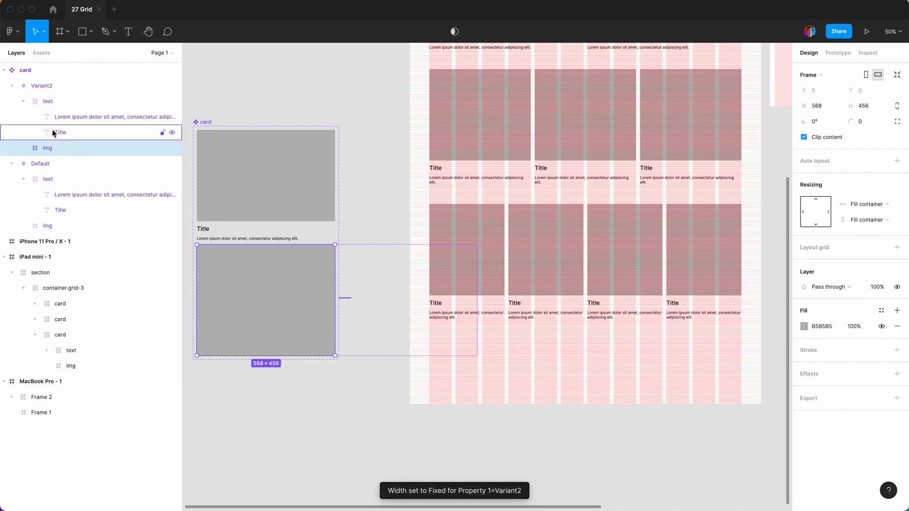
left_click(46, 84)
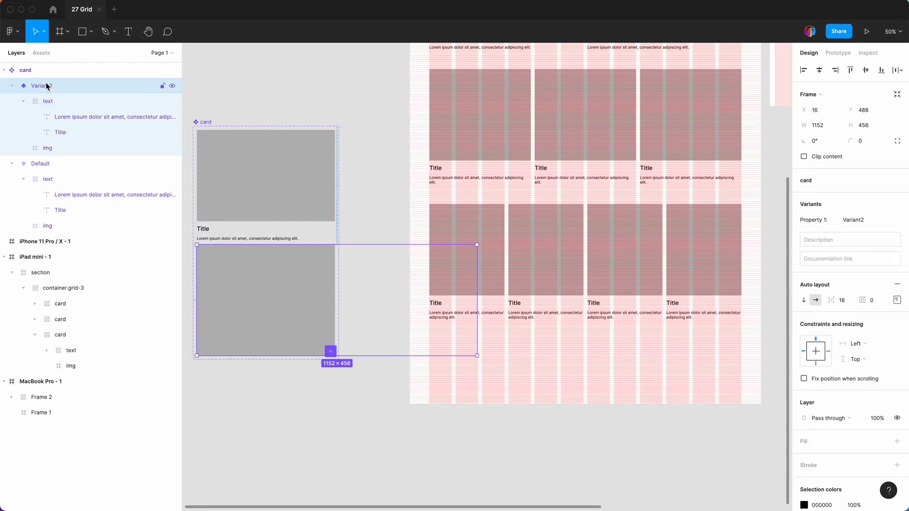
left_click(367, 423)
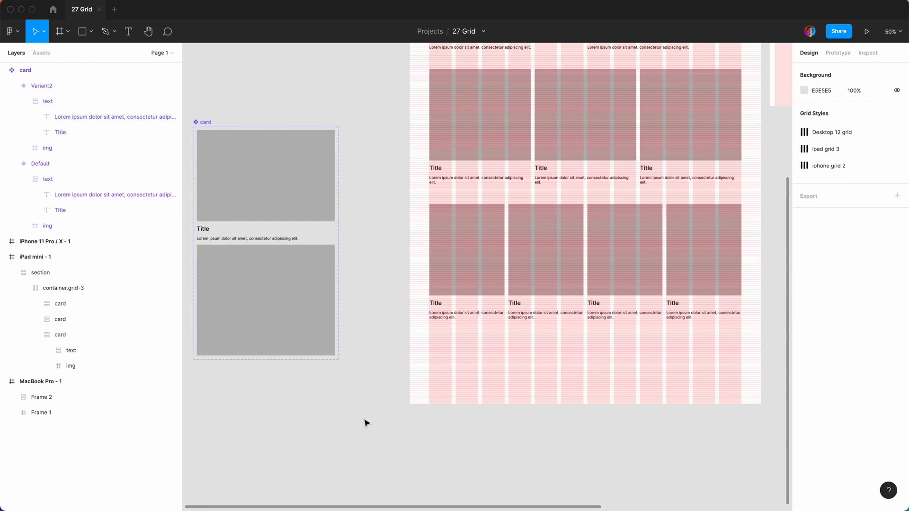
Place a card instance from local components and switch its Property 1 to Variant2
key("minus")
left_click_drag(345, 204, 248, 202)
left_click_drag(316, 232, 385, 233)
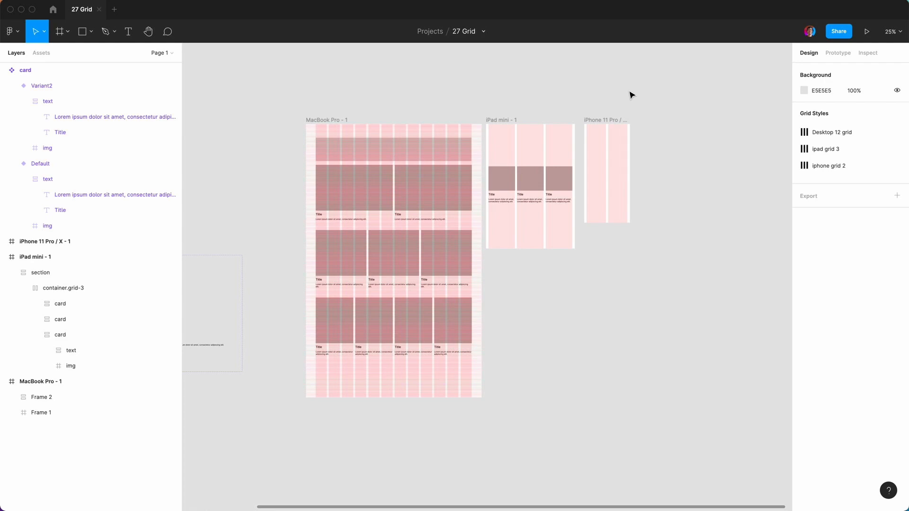
key("shift+i")
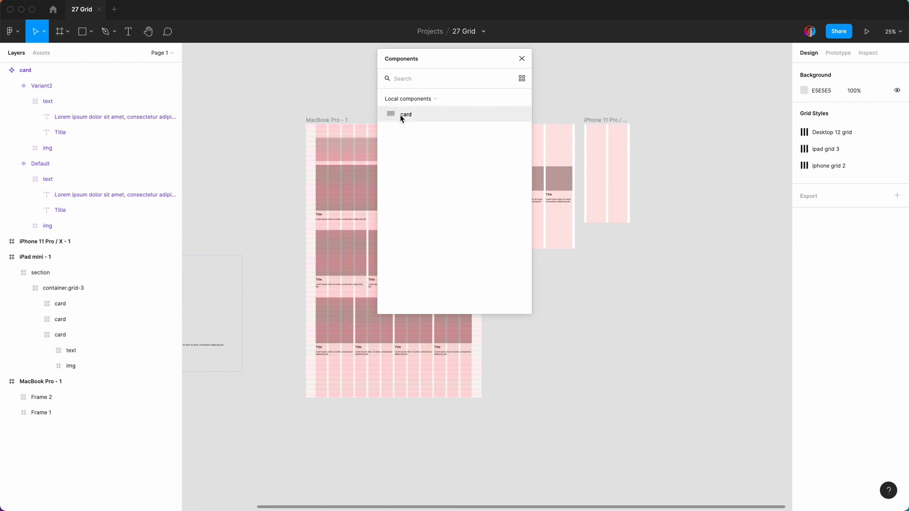
left_click_drag(390, 116, 696, 142)
left_click(848, 195)
left_click(858, 210)
scroll(663, 318, "right", 2)
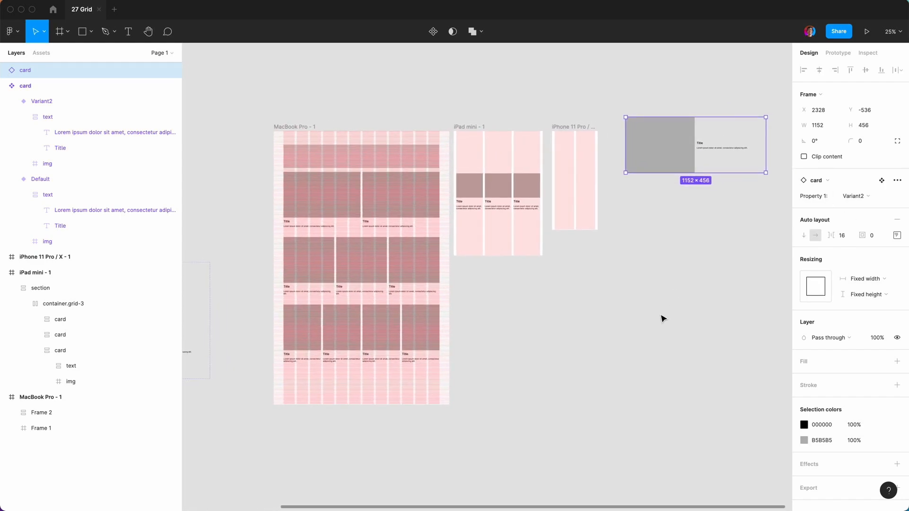
scroll(663, 318, "up", 3, "ctrl")
scroll(635, 284, "up", 5)
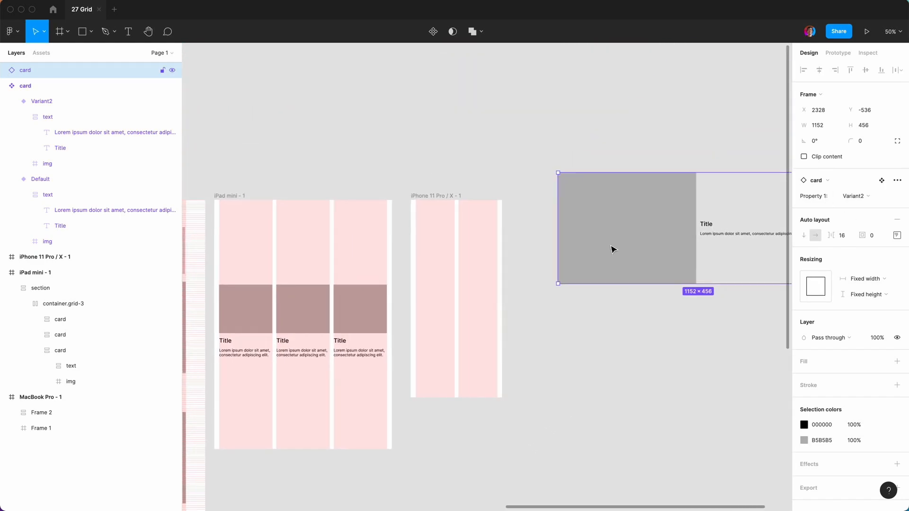
Move the Variant2 card into the iPhone frame and narrow it to 335 wide
left_click_drag(632, 242, 488, 310)
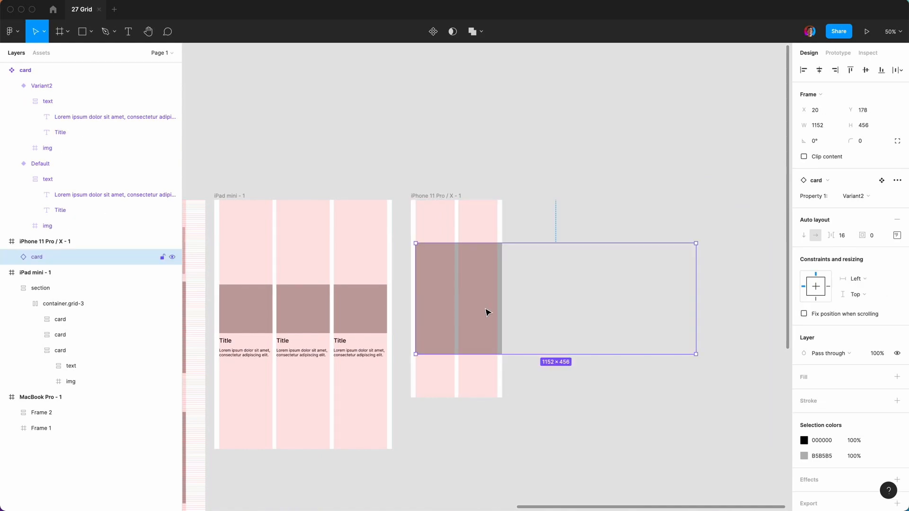
scroll(487, 311, "down", 3, "ctrl")
scroll(483, 307, "right", 2)
key("shift+2")
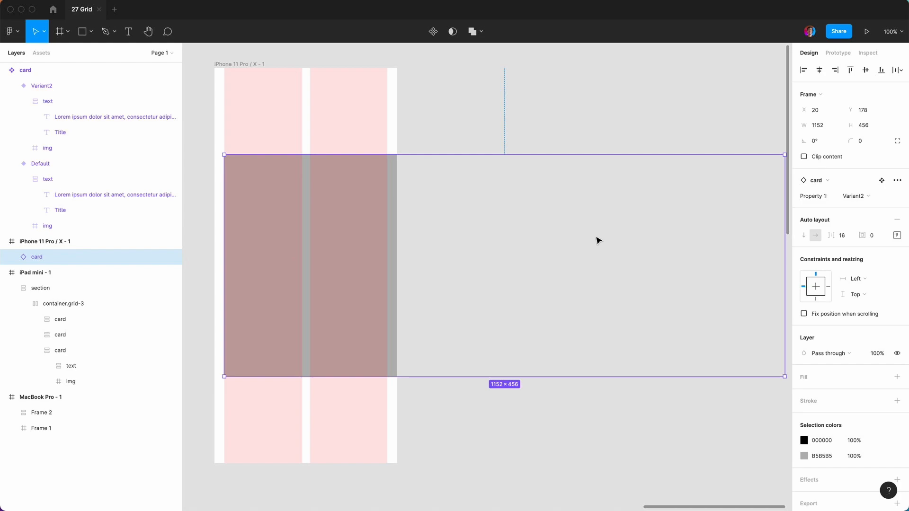
key("minus")
left_click_drag(636, 237, 437, 254)
key("plus")
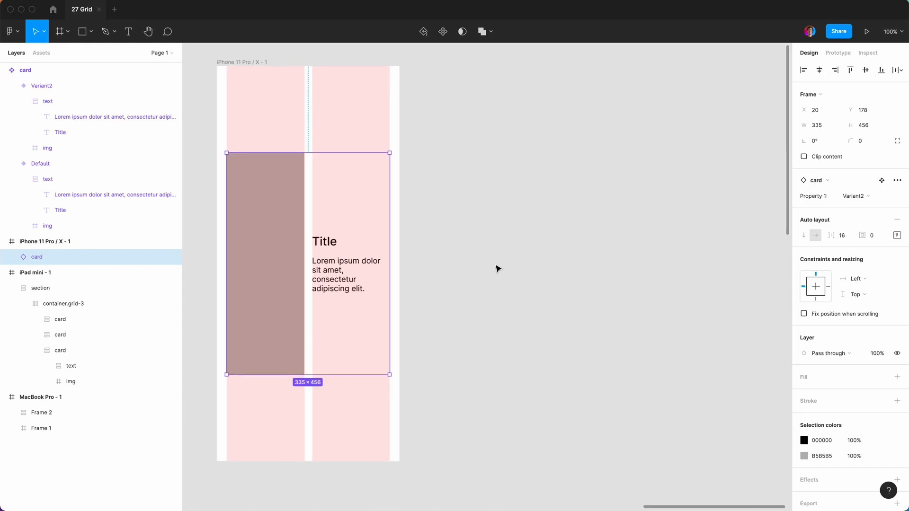
scroll(497, 268, "left", 1)
scroll(498, 269, "down", 1)
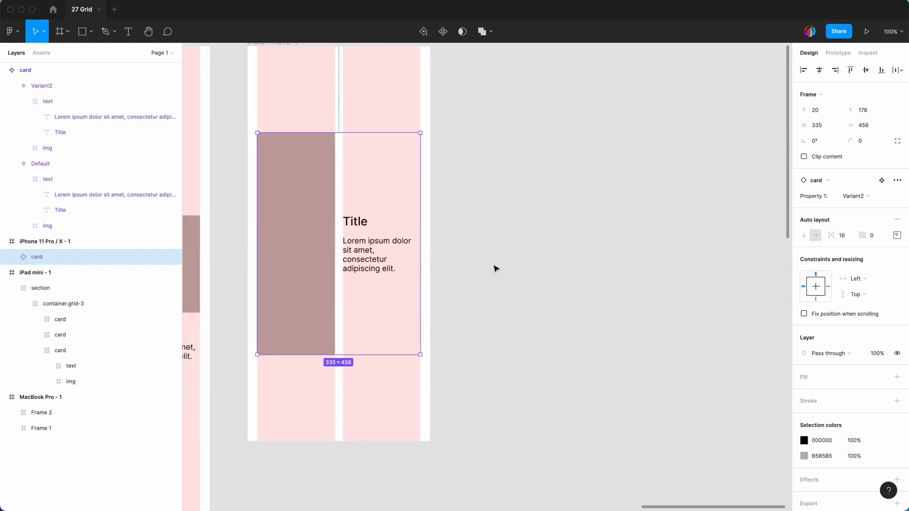
Set the iPhone card's image height to 200
double_click(288, 253)
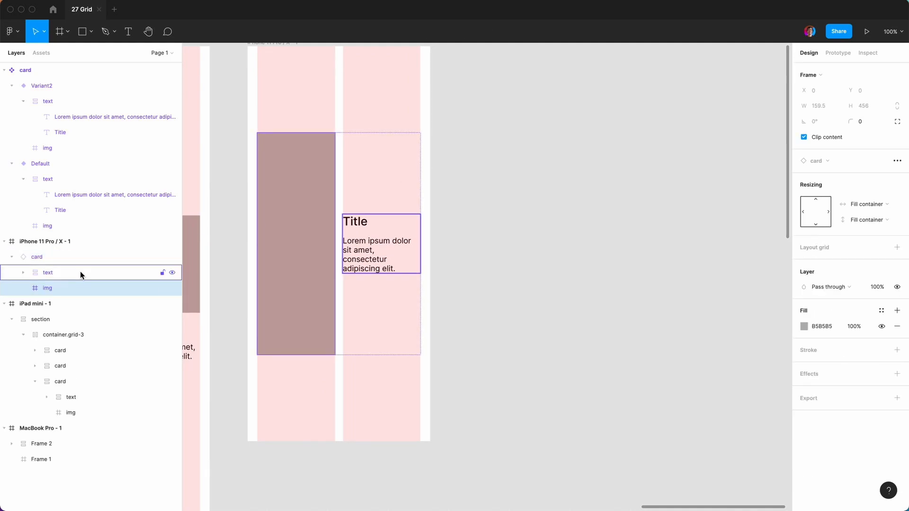
left_click(40, 258)
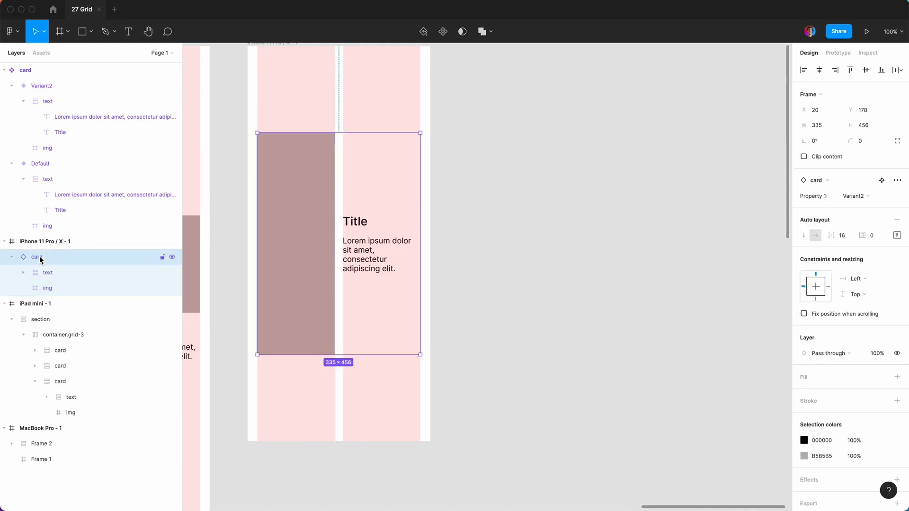
key("super")
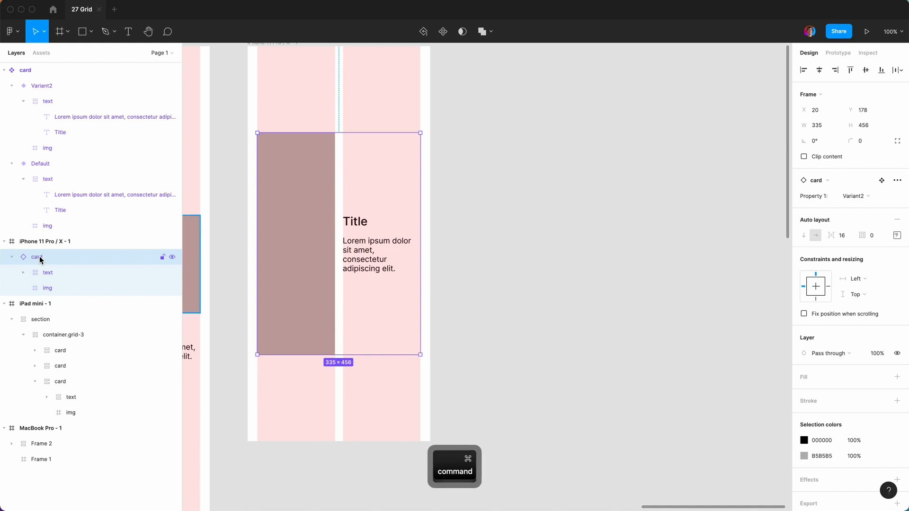
key("alt")
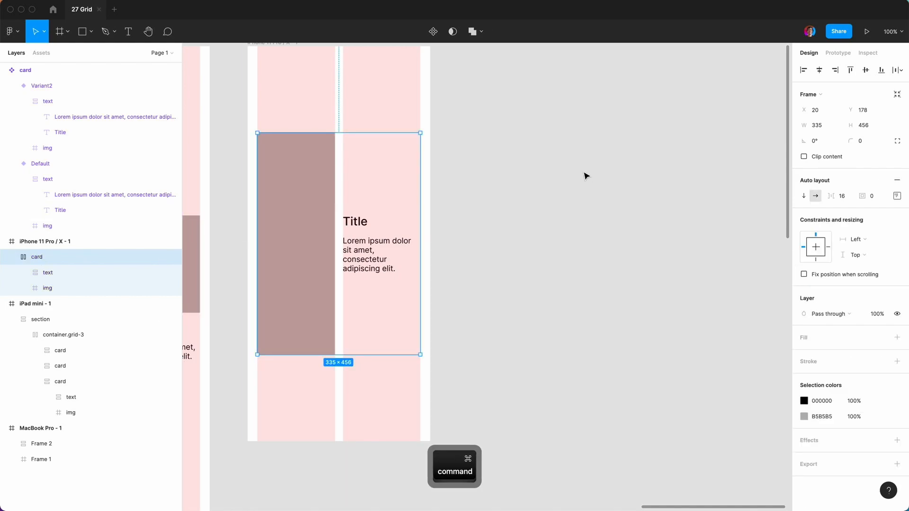
left_click(299, 219, "super")
left_click(869, 107)
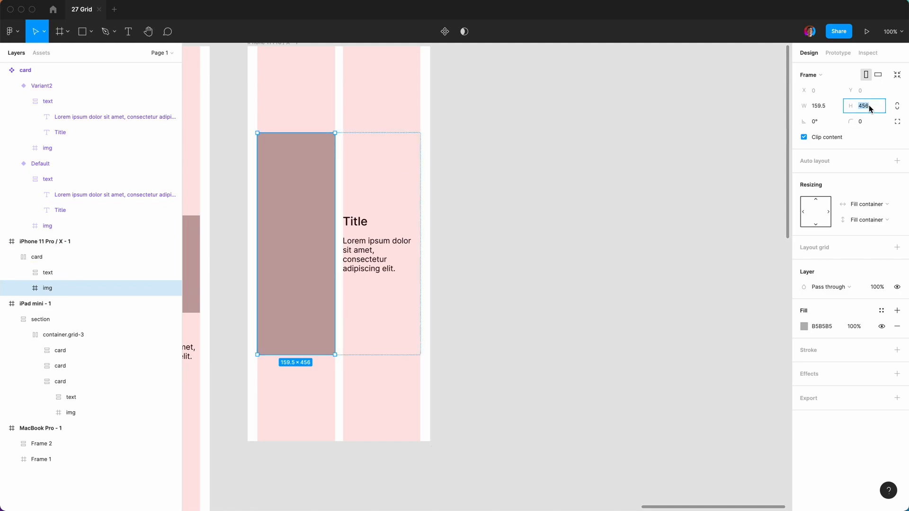
type("200")
key("Return")
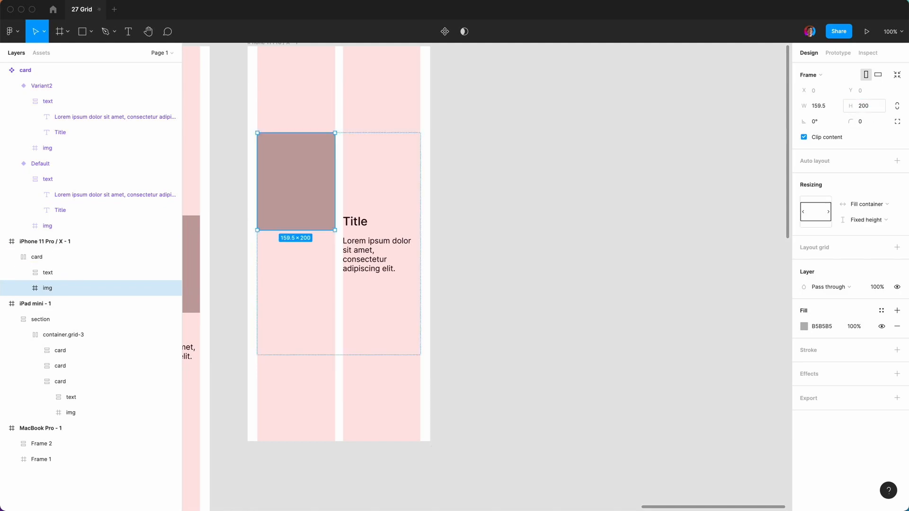
Make the card hug its contents vertically and cut the image height to 140
left_click(66, 257)
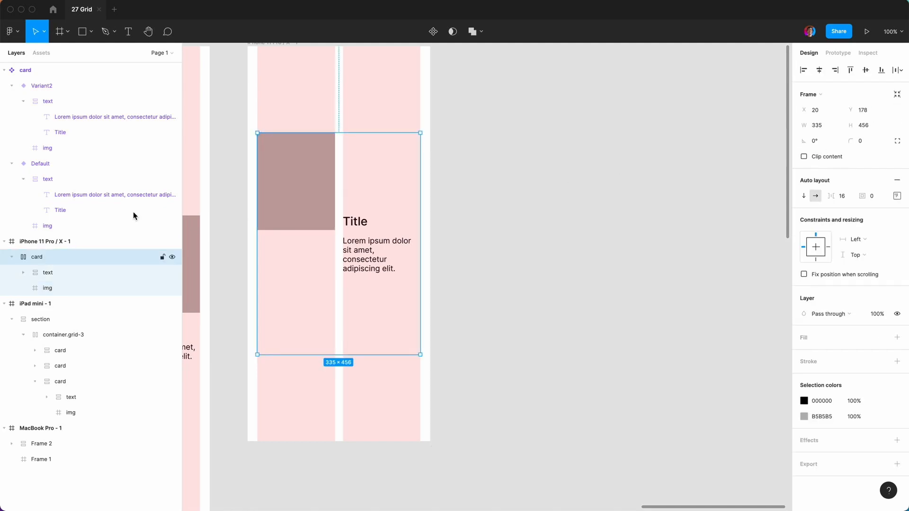
left_click(299, 204)
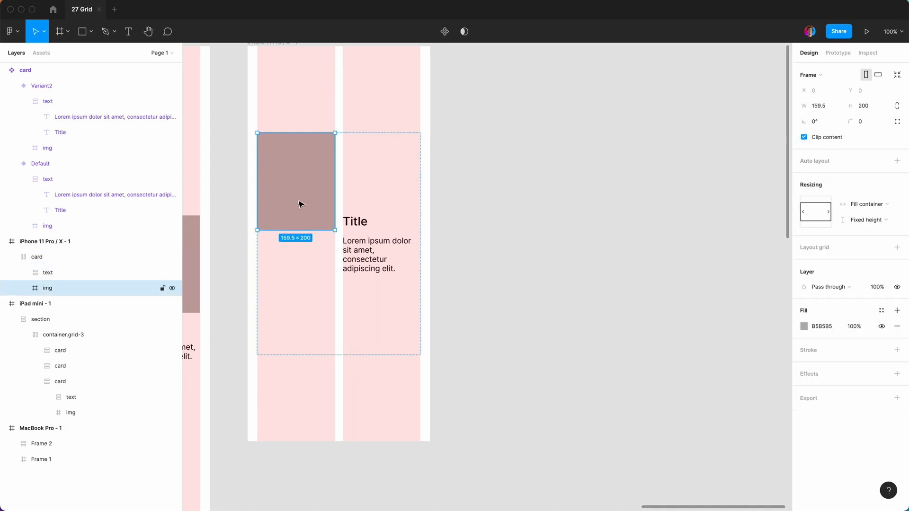
left_click(62, 270)
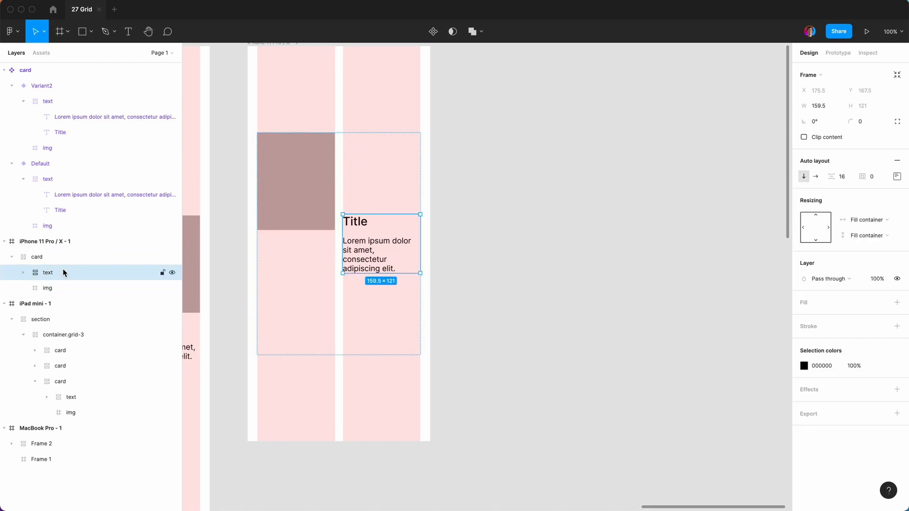
left_click(38, 258)
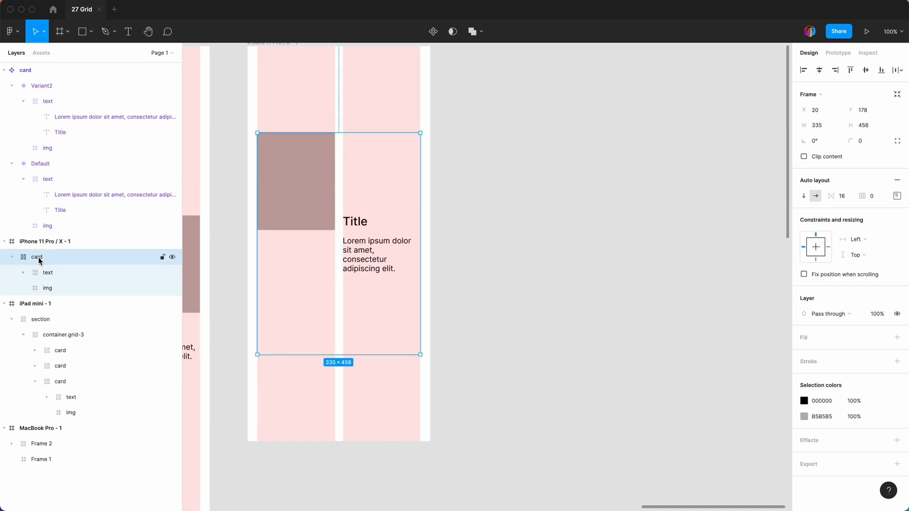
left_click(865, 258)
left_click(867, 234)
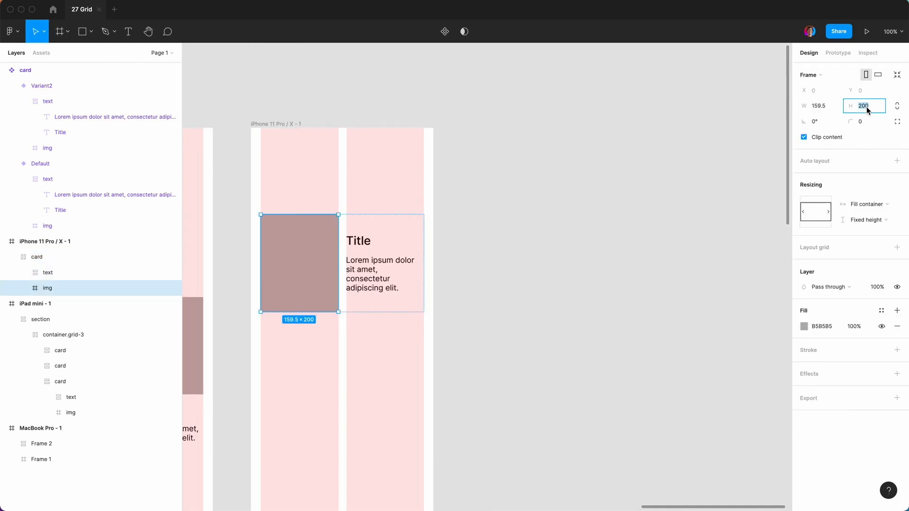
type("140")
key("Return")
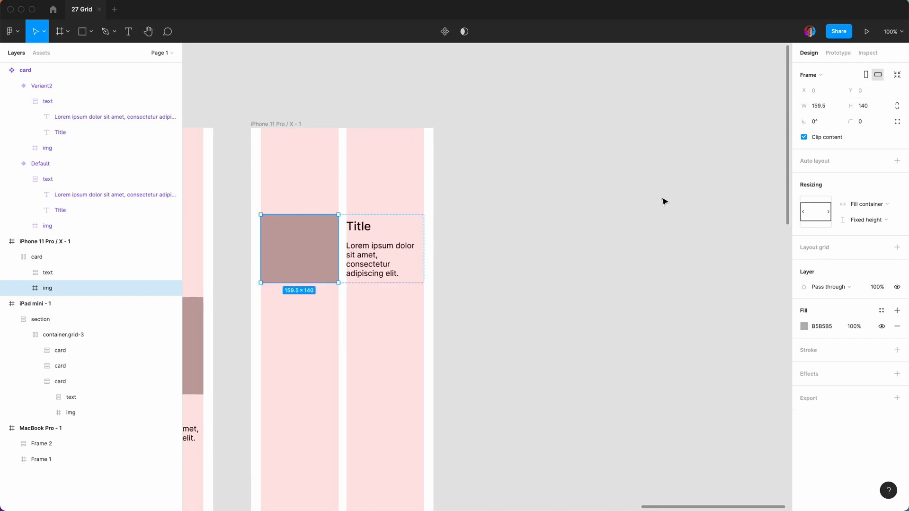
left_click(508, 217)
scroll(508, 217, "left", 2)
scroll(508, 217, "down", 1)
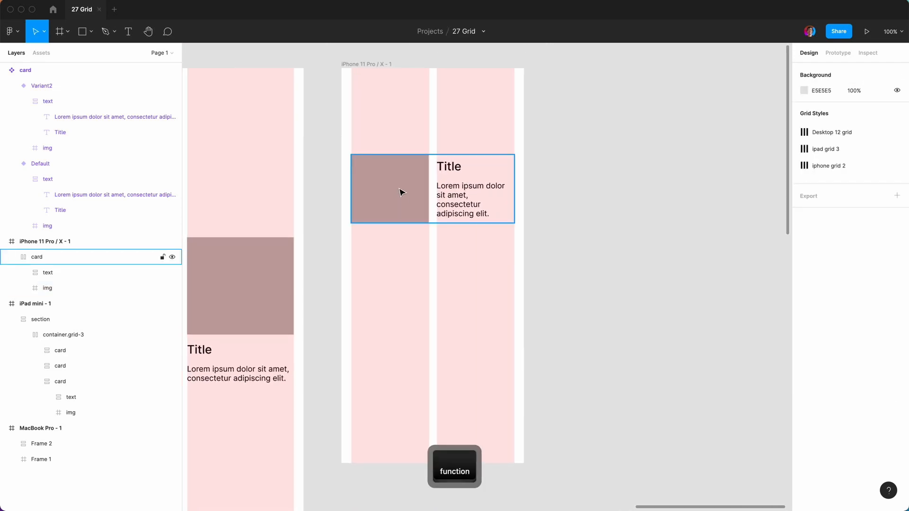
Move the horizontal card lower and add a 335-wide Default card instance at the iPhone frame's top
left_click_drag(414, 186, 406, 229)
left_click(624, 170)
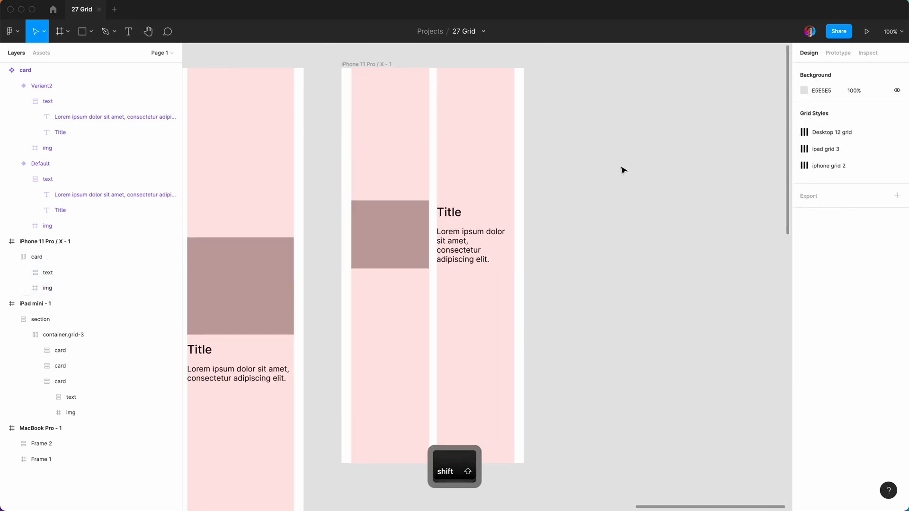
key("shift+i")
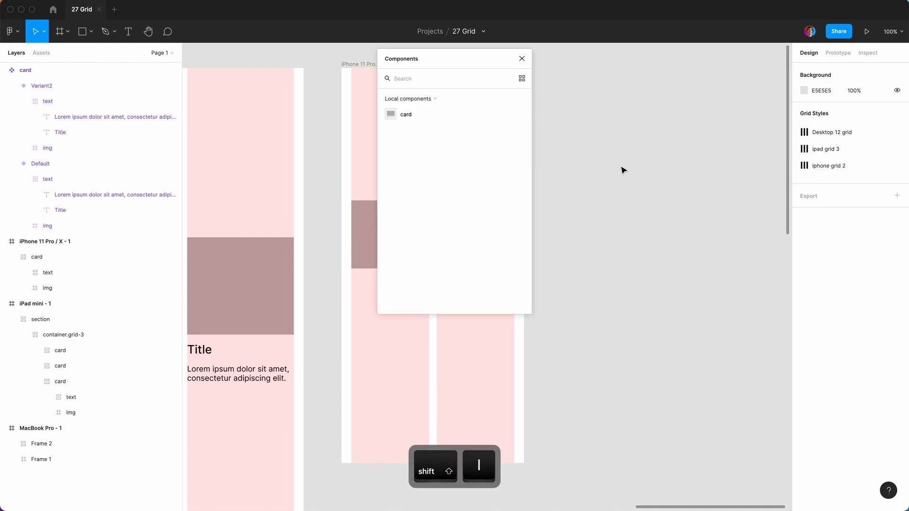
left_click_drag(441, 119, 518, 215)
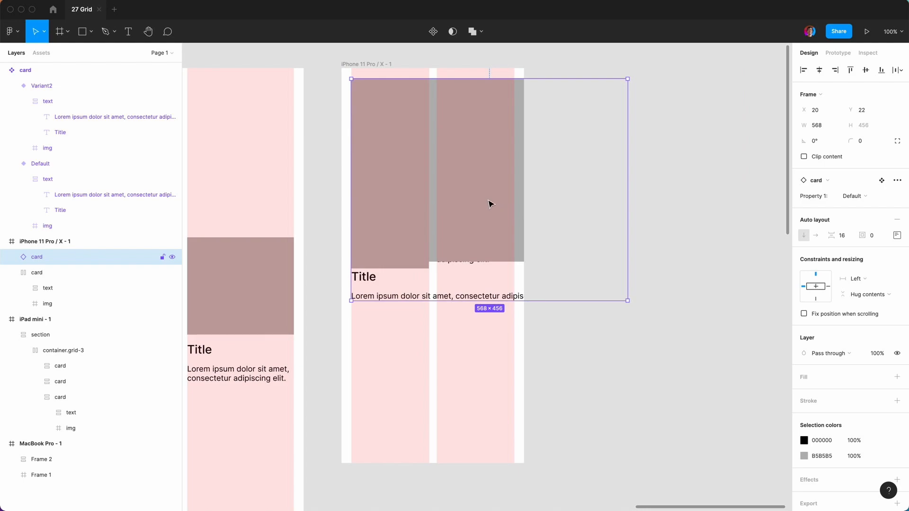
left_click_drag(628, 170, 515, 156)
left_click_drag(449, 311, 446, 170)
key("super+z")
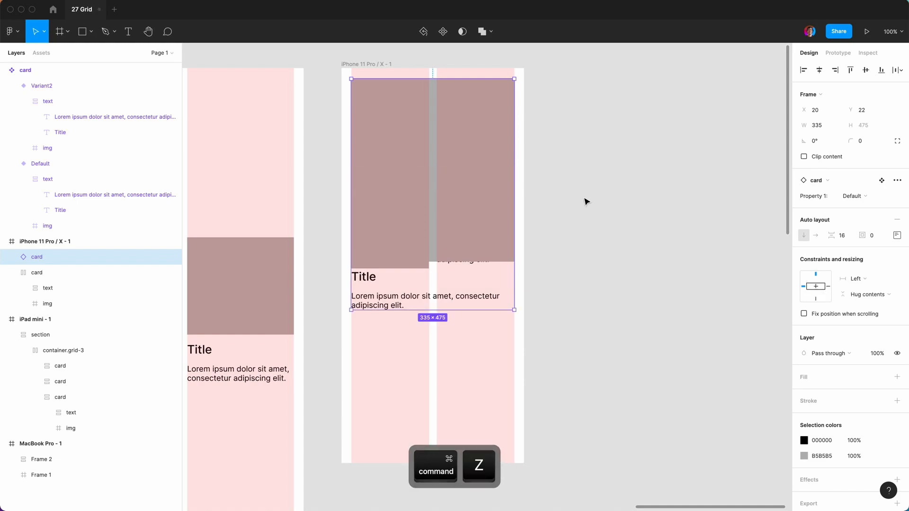
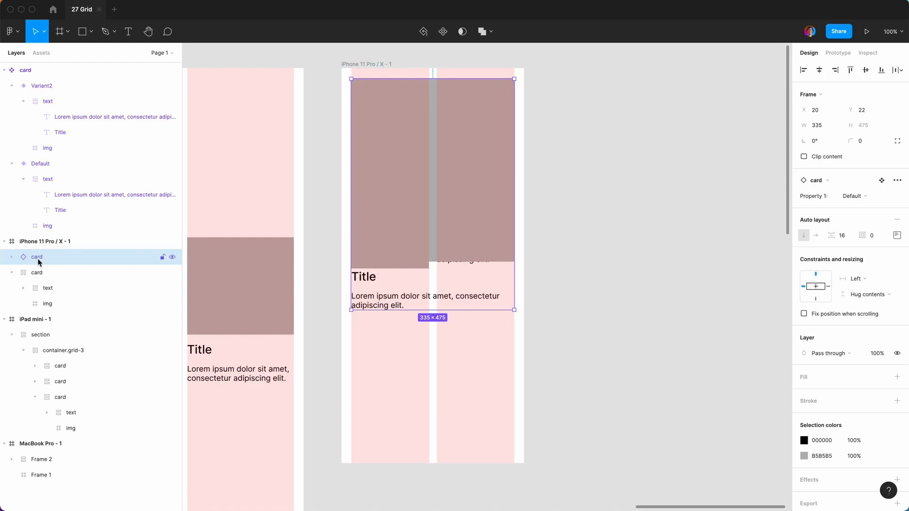
Detach the iPhone frame's first card from its component and set its image height to 200
key("super+alt+b")
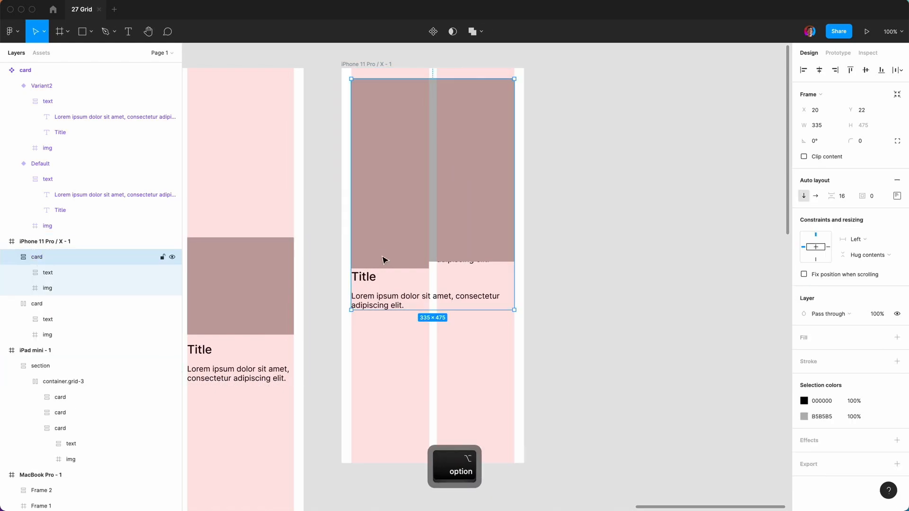
left_click(51, 288)
left_click(876, 109)
type("20")
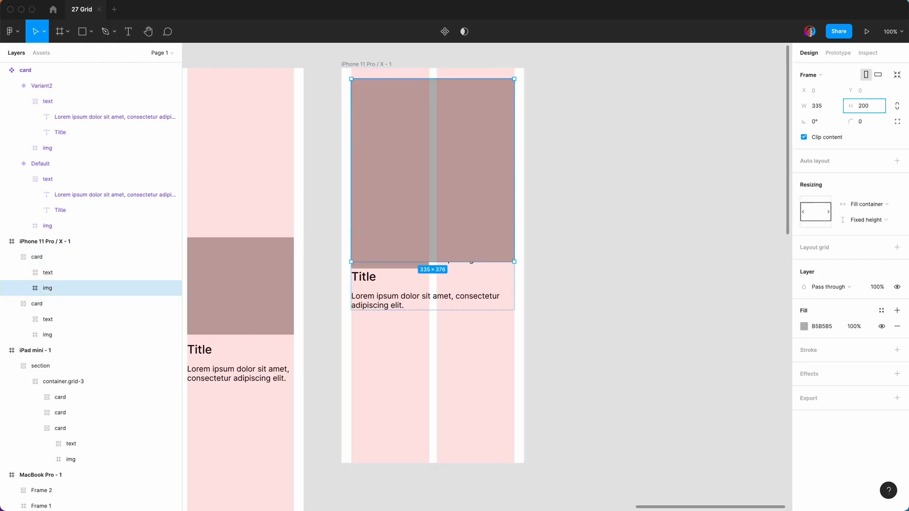
type("0")
key("Return")
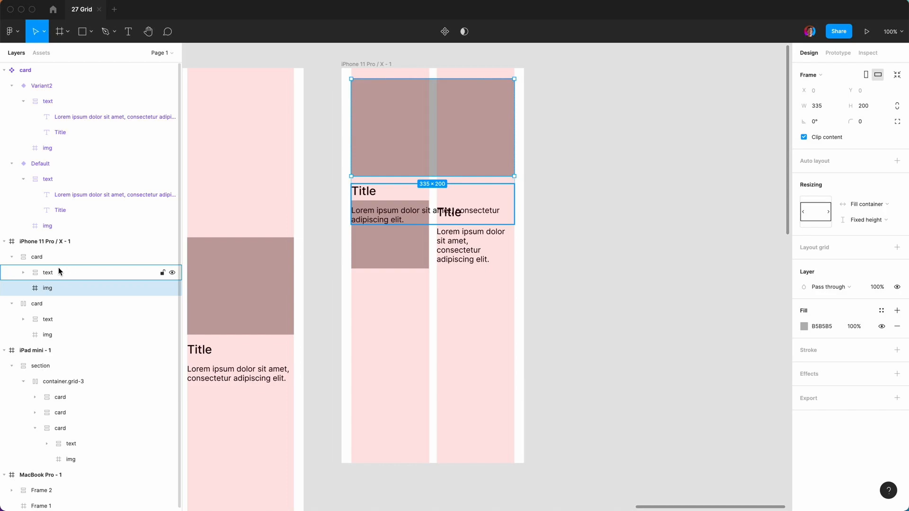
Collapse both cards' layers and select the two cards together
left_click(47, 257)
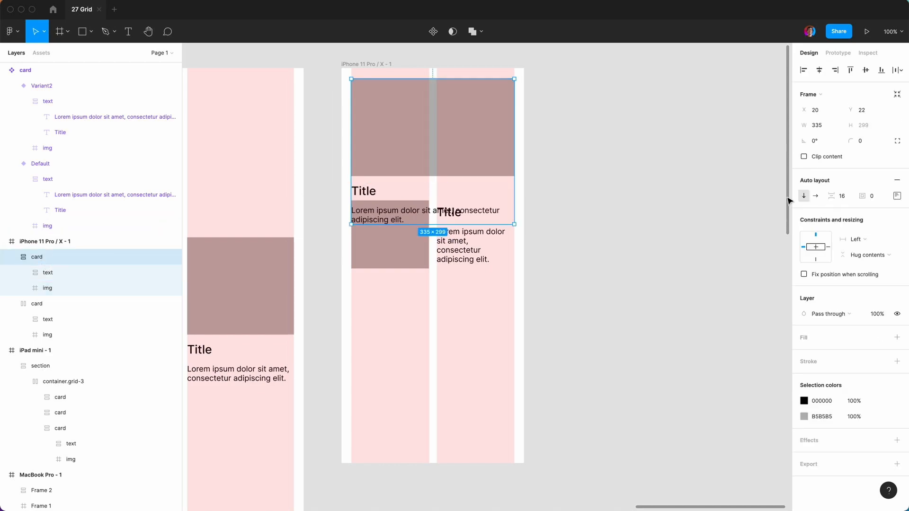
left_click(642, 221)
left_click(468, 204)
left_click(11, 256)
left_click(12, 273)
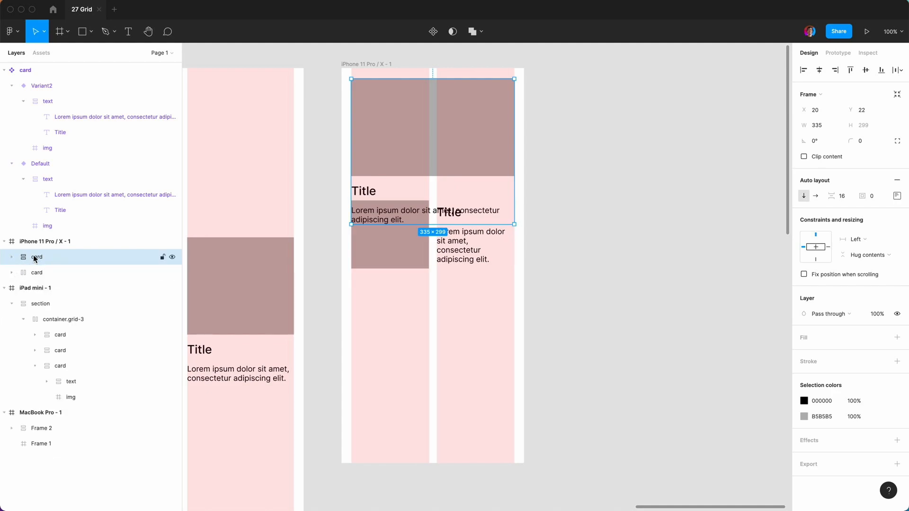
left_click(52, 272, "shift")
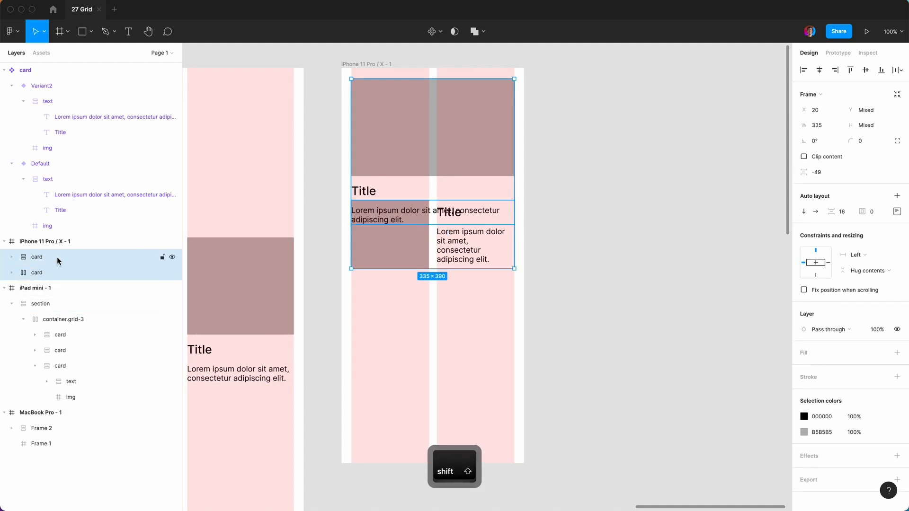
Stack the two cards in an auto-layout frame named 'container' with 40 spacing
key("shift+a")
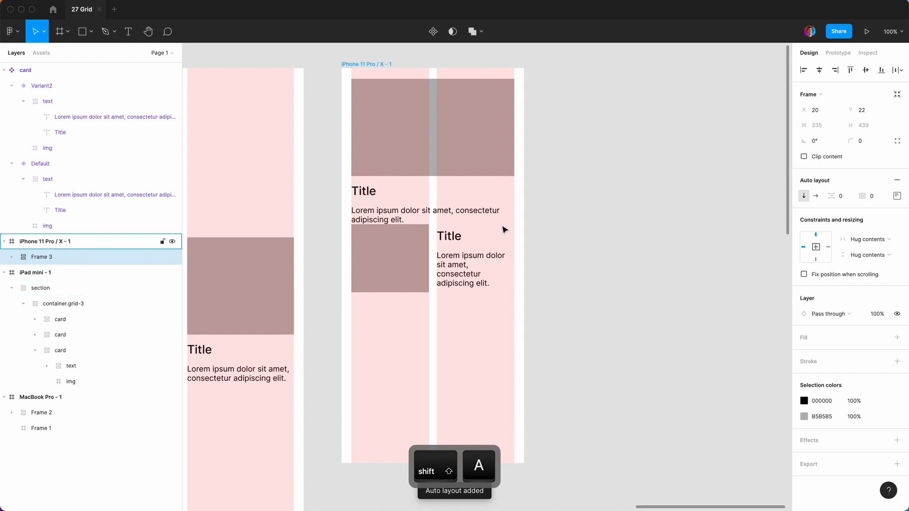
left_click(842, 197)
type("80")
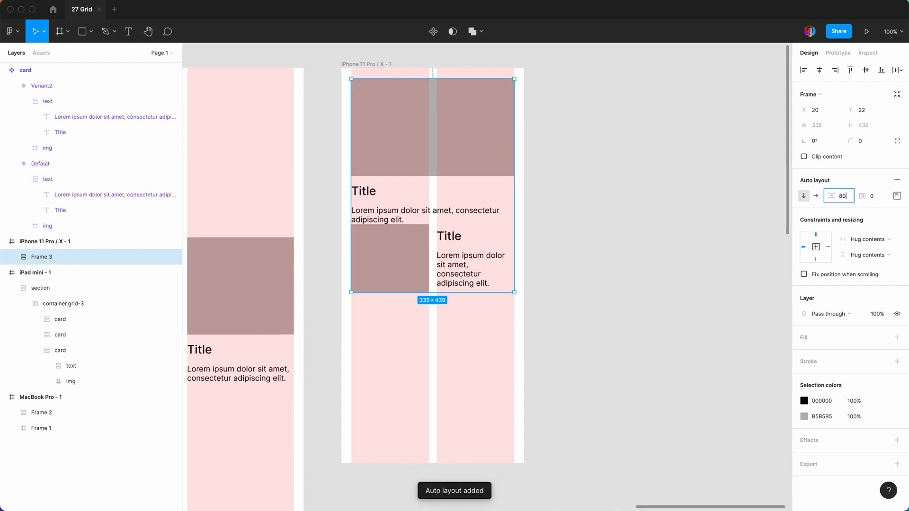
key("Return")
left_click(844, 198)
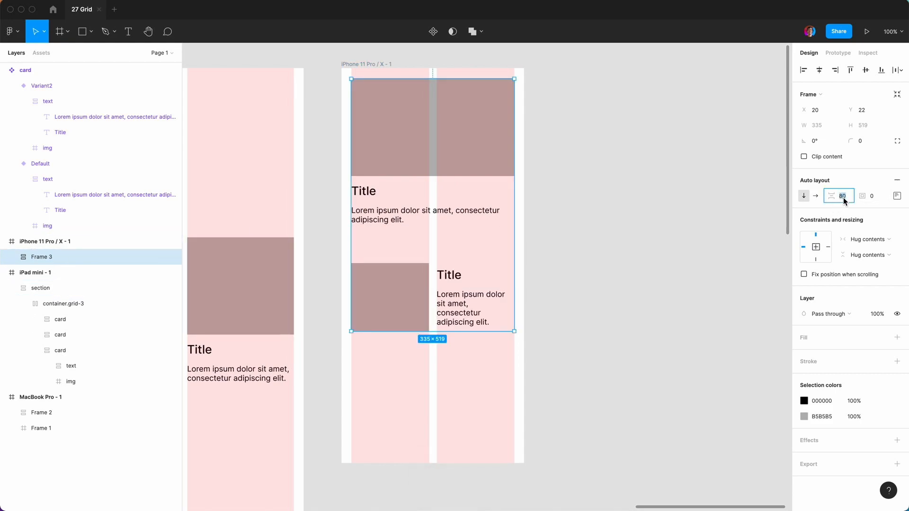
type("40")
key("Return")
left_click(11, 258)
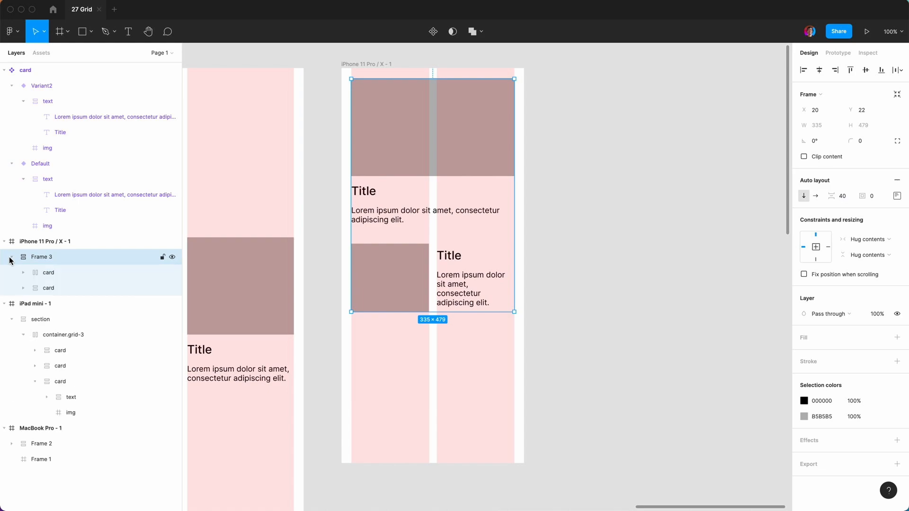
double_click(45, 260)
type("contai")
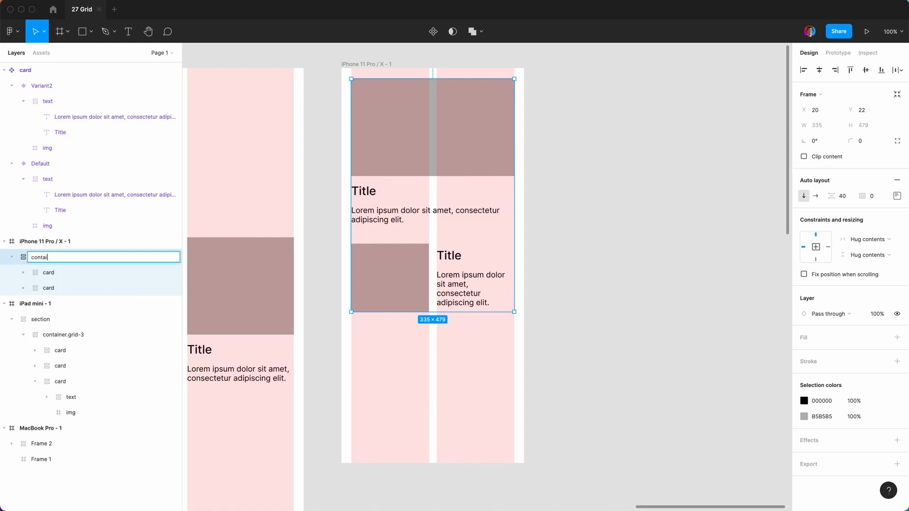
type("ner")
key("Return")
Wrap the container in another auto-layout frame named 'Section'
key("shift+a")
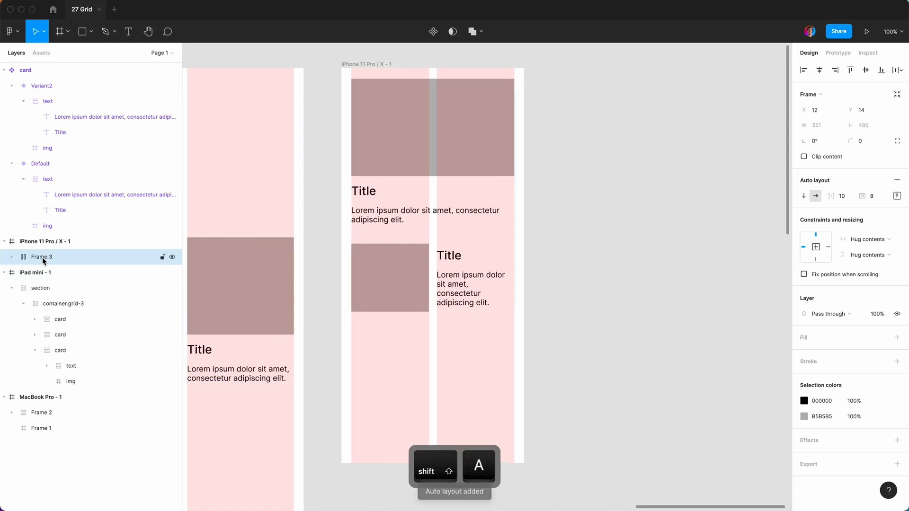
double_click(47, 257)
type("Sec")
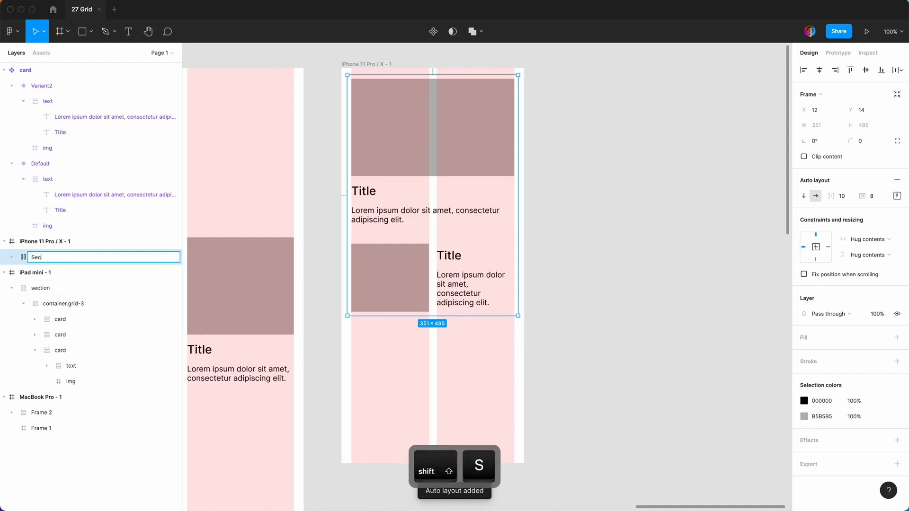
type("tion")
key("Return")
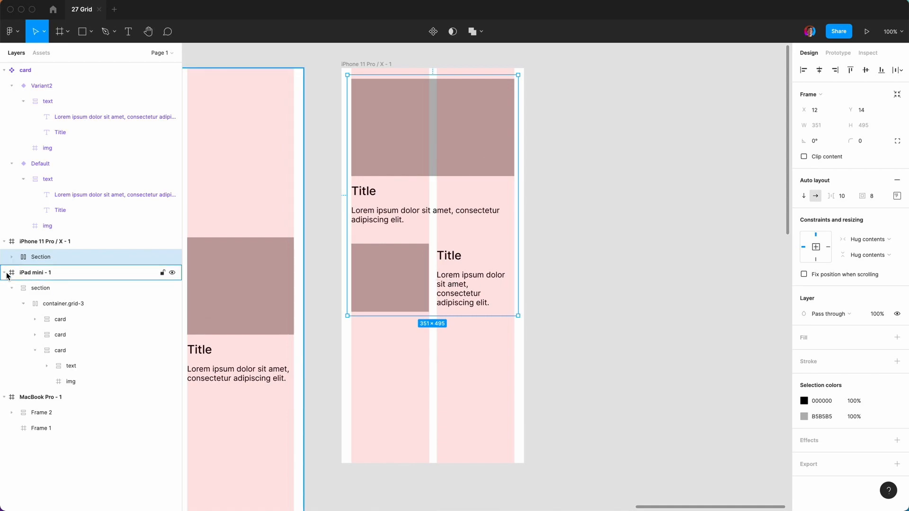
Give Section 0 item spacing and 20 left and right padding
left_click(12, 257)
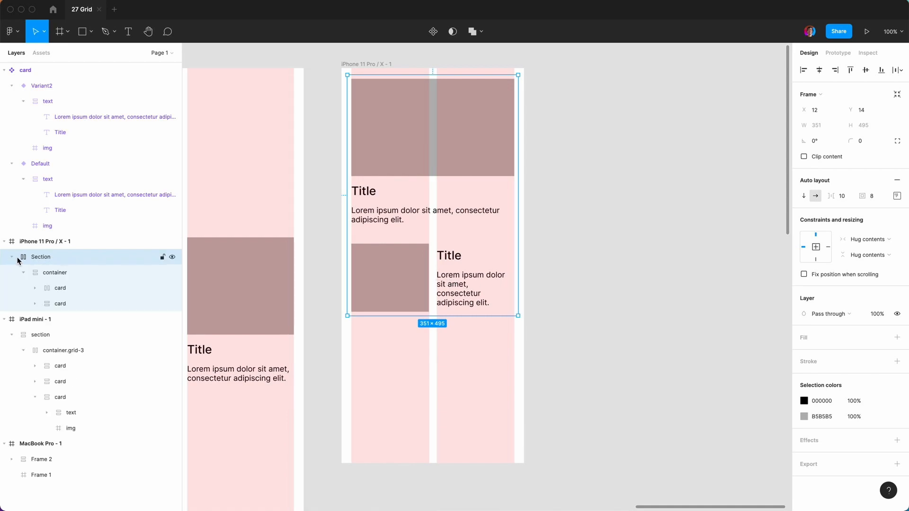
left_click(850, 197)
type("0")
key("Tab")
type("0")
key("Return")
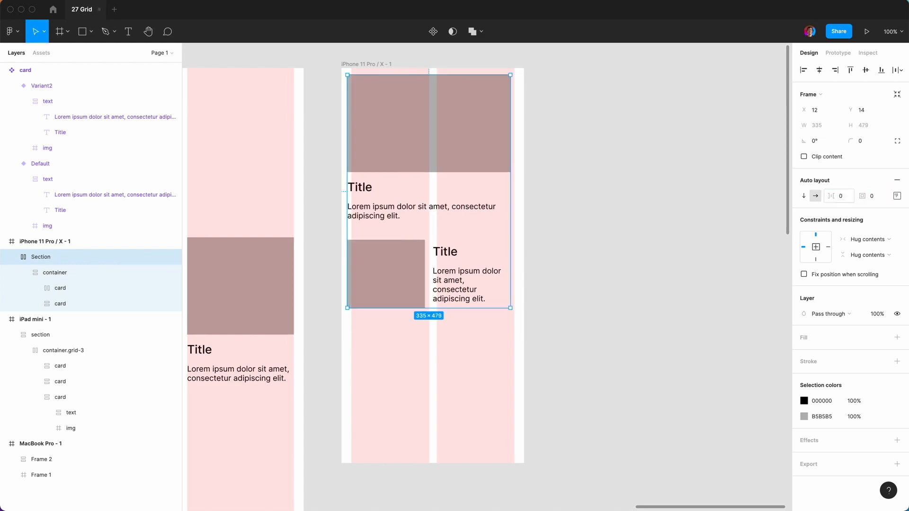
left_click(898, 195)
left_click(836, 237)
type("20")
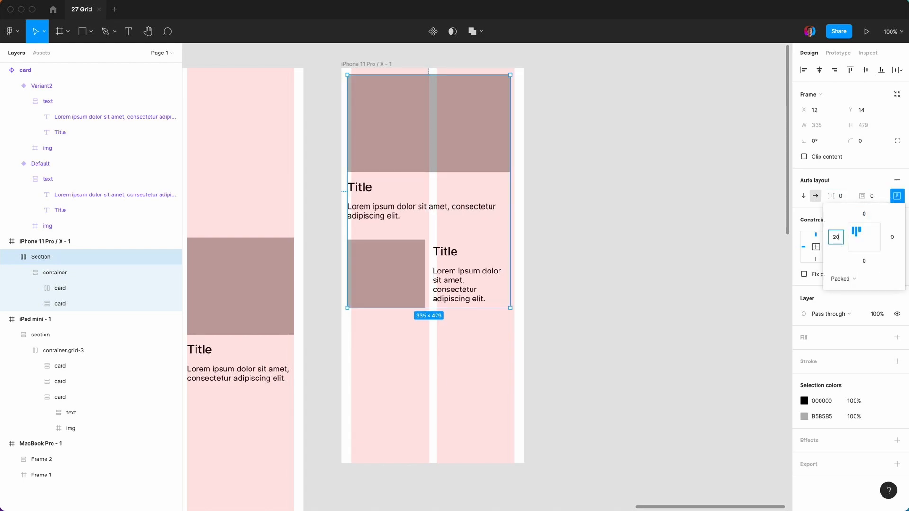
key("Tab")
key("Tab")
key("Tab")
type("20")
key("Return")
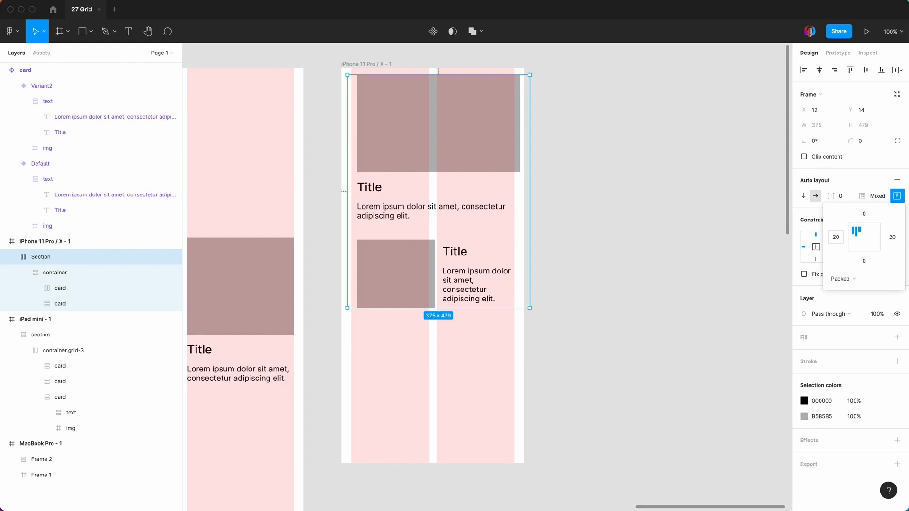
Align Section to the iPhone frame's top-left corner and widen the frame slightly
left_click(681, 254)
left_click(423, 143)
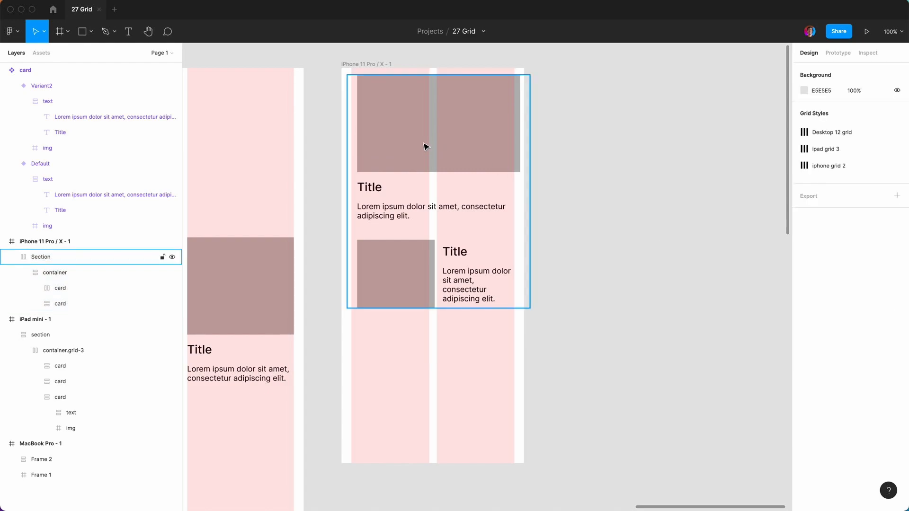
left_click(804, 71)
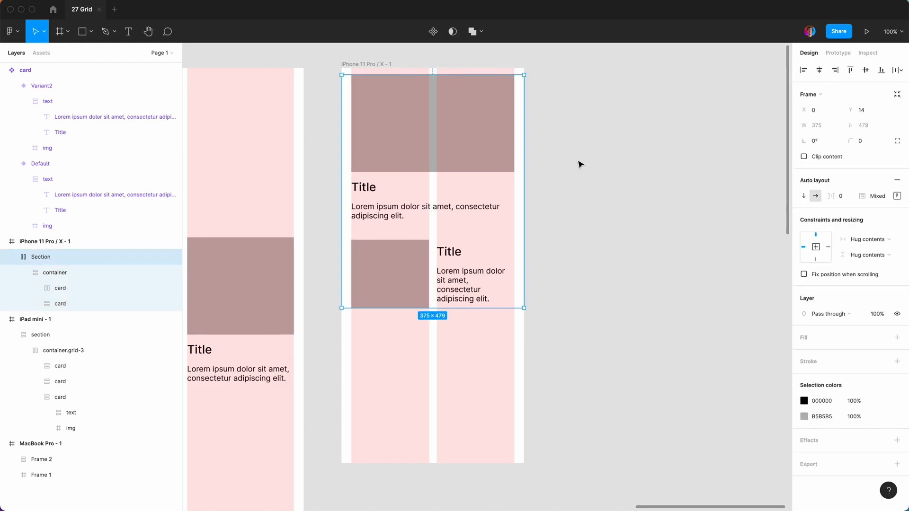
left_click(851, 71)
key("Escape")
mouse_move(525, 118)
left_mouse_down()
mouse_move(587, 118)
mouse_move(514, 124)
left_mouse_up()
Set Section's horizontal constraint to Left and right, then widen the iPhone frame to 465
left_click(527, 146)
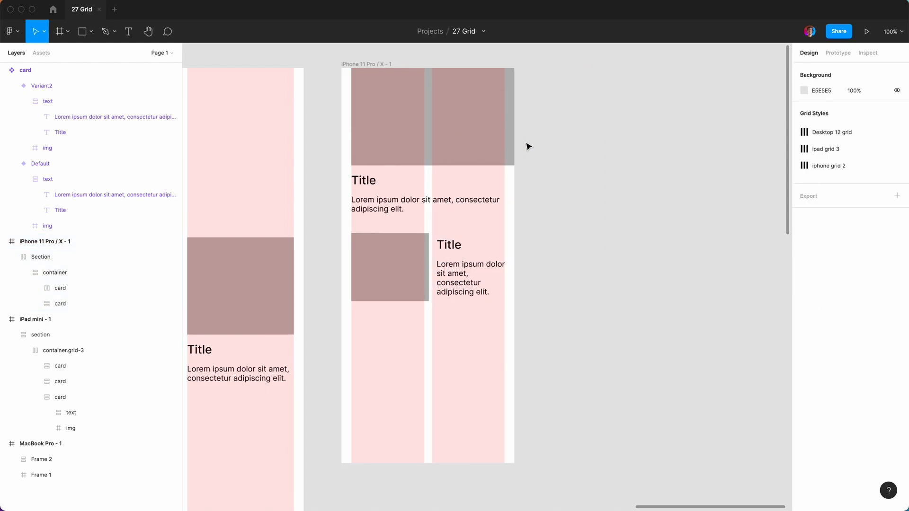
left_click(374, 65)
mouse_move(514, 106)
left_mouse_down()
mouse_move(544, 106)
mouse_move(525, 107)
left_mouse_up()
left_click(474, 147)
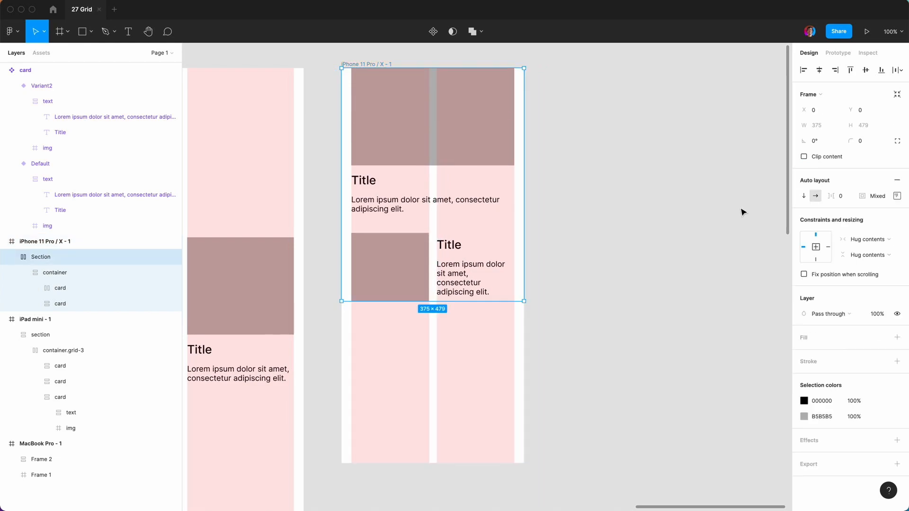
left_click(857, 240)
left_click(865, 231)
key("shift")
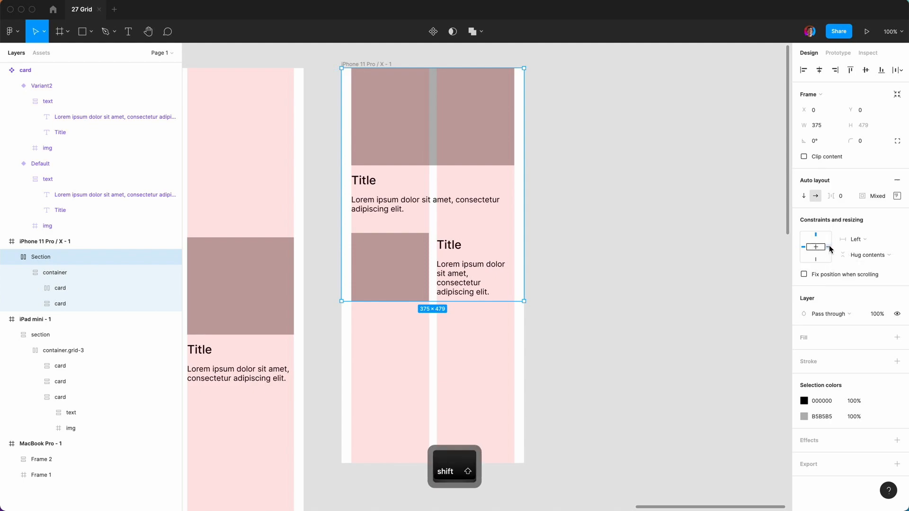
left_click(829, 247, "shift")
left_click(645, 204)
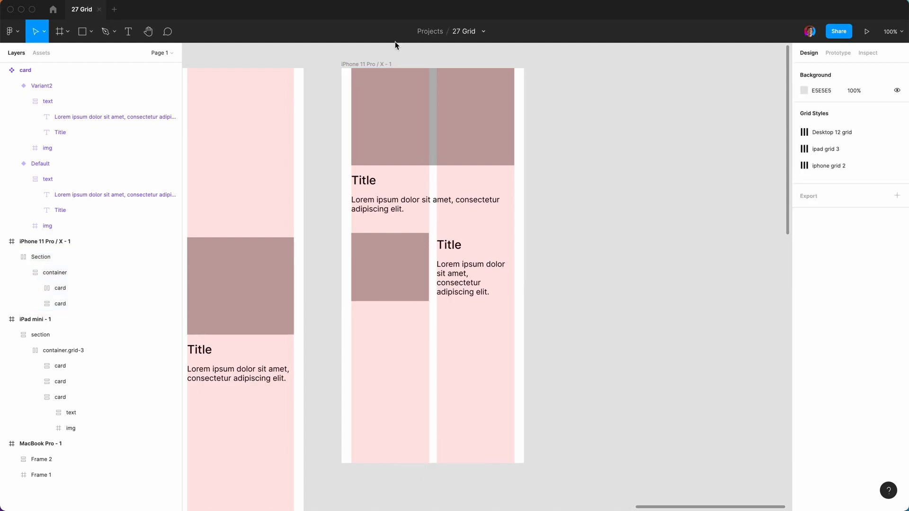
left_click(371, 66)
left_click_drag(523, 105, 568, 118)
Set both cards' width resizing to Fill container
left_click(44, 258)
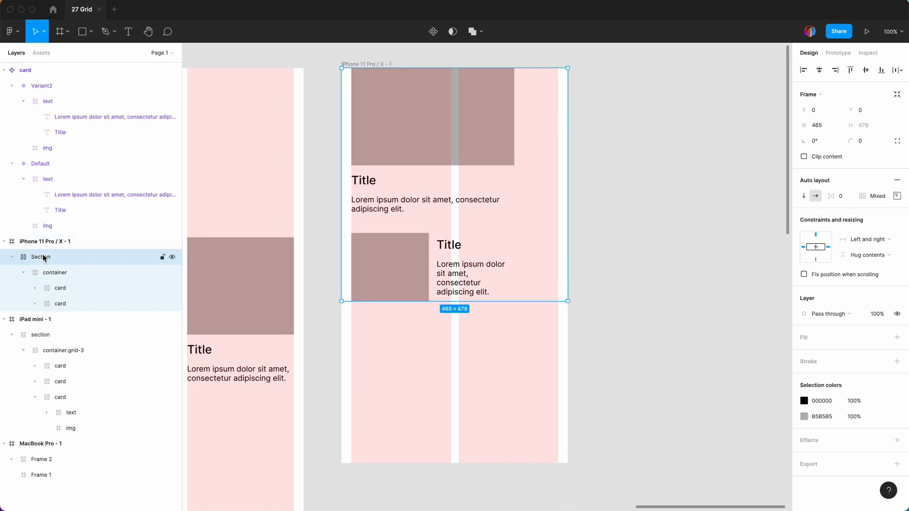
left_click(51, 273)
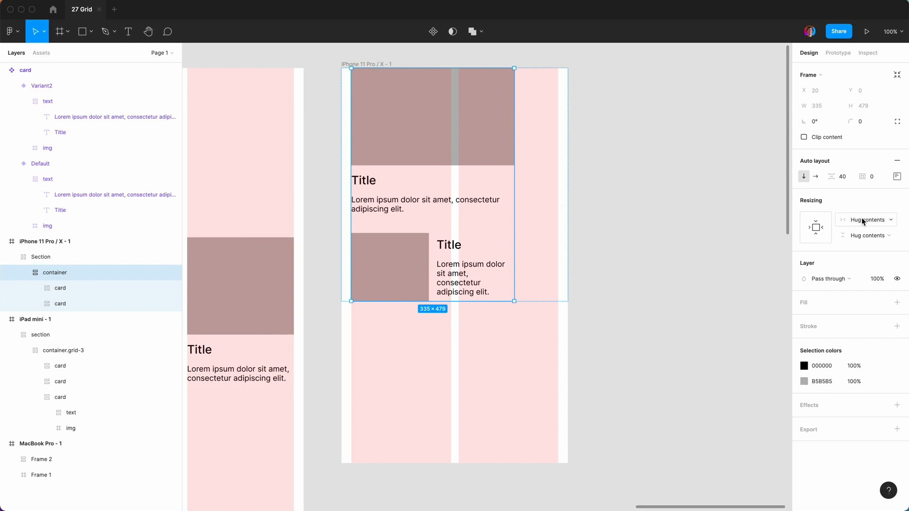
left_click(65, 287)
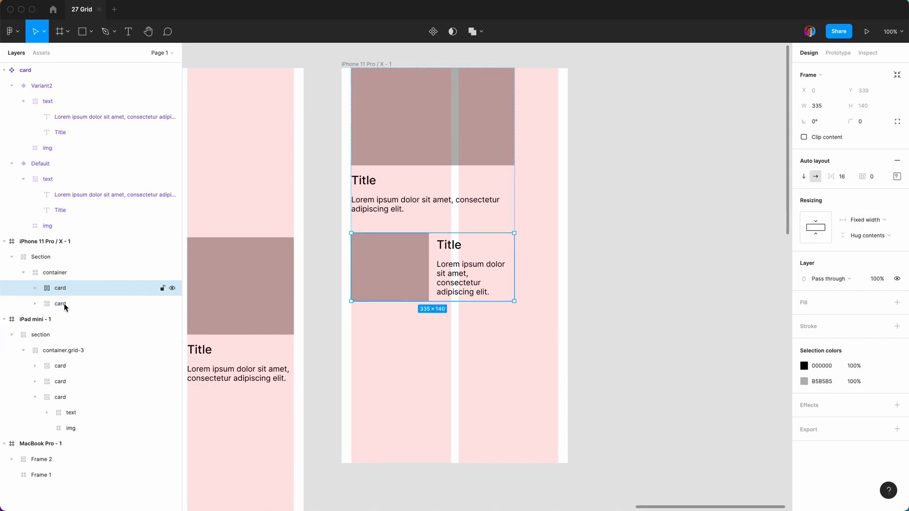
left_click(65, 303)
left_click(67, 289, "shift")
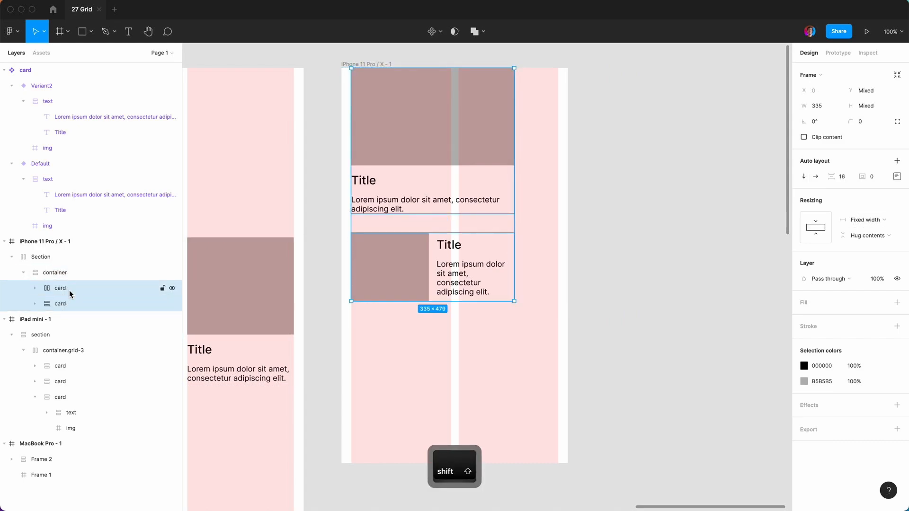
left_click(866, 220)
left_click(868, 243)
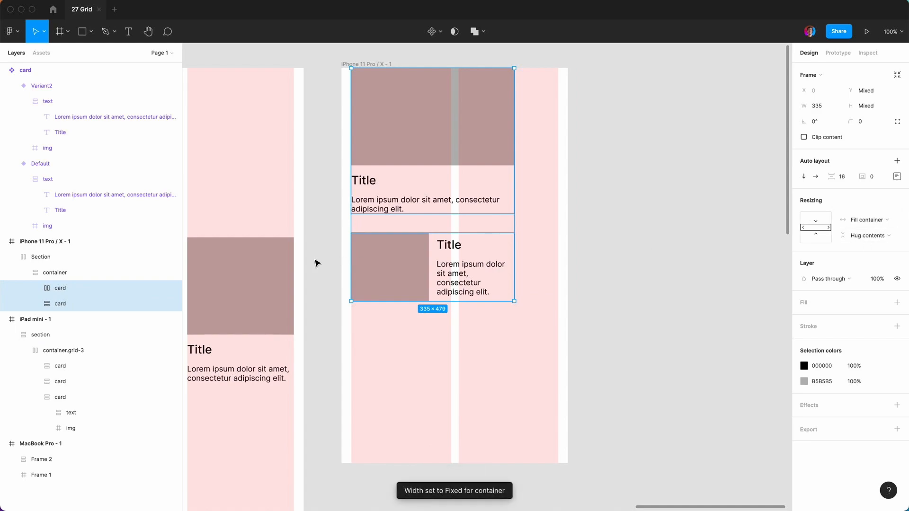
Make the container fill Section's width, then stretch the iPhone frame to test the reflow
left_click(67, 273)
left_click(865, 220)
left_click(869, 243)
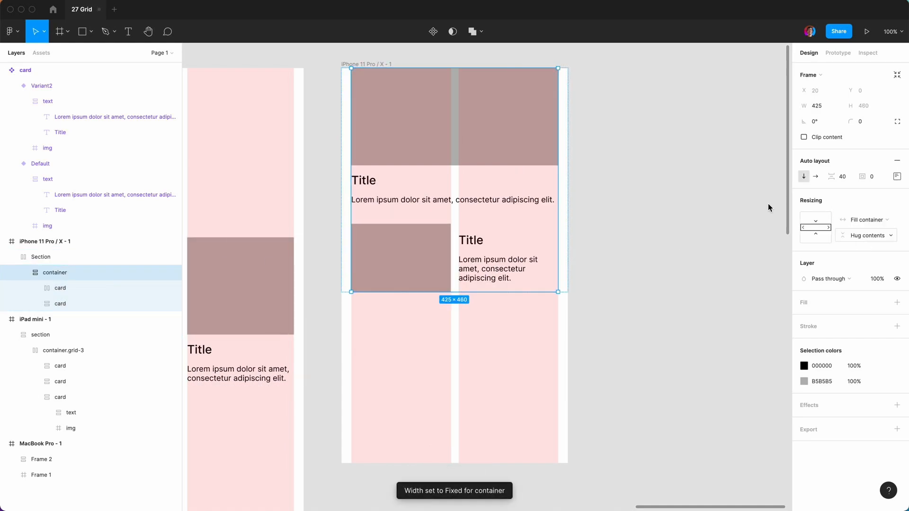
left_click(337, 62)
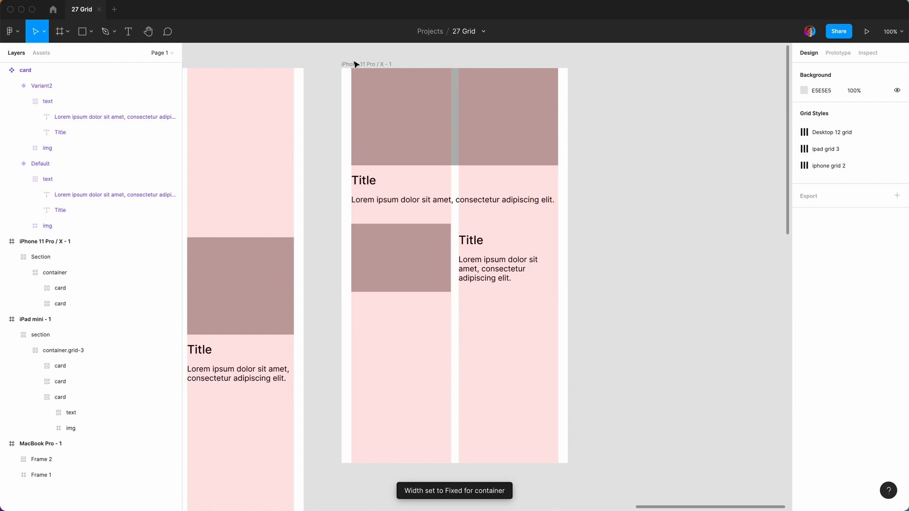
left_click(356, 64)
left_click_drag(568, 134, 643, 133)
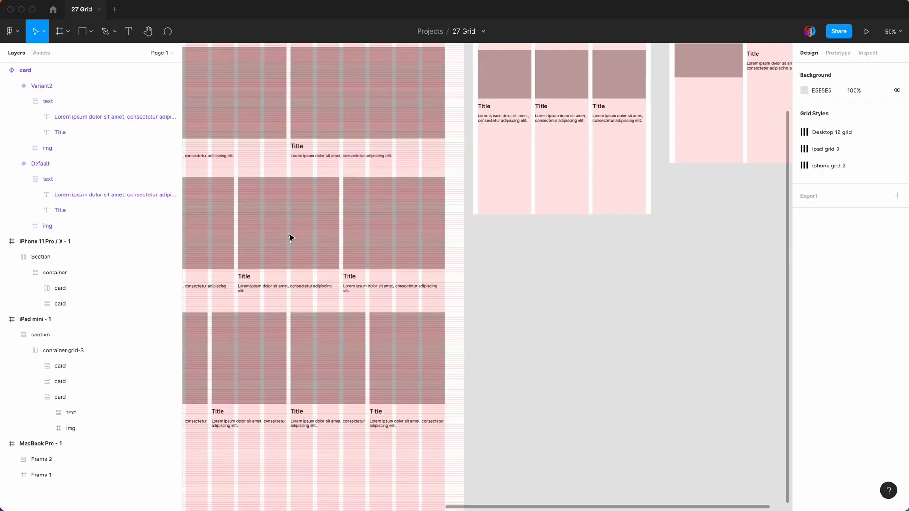
Zoom out to all three frames and select MacBook Pro - 1 to show its Desktop 12 grid
key("minus")
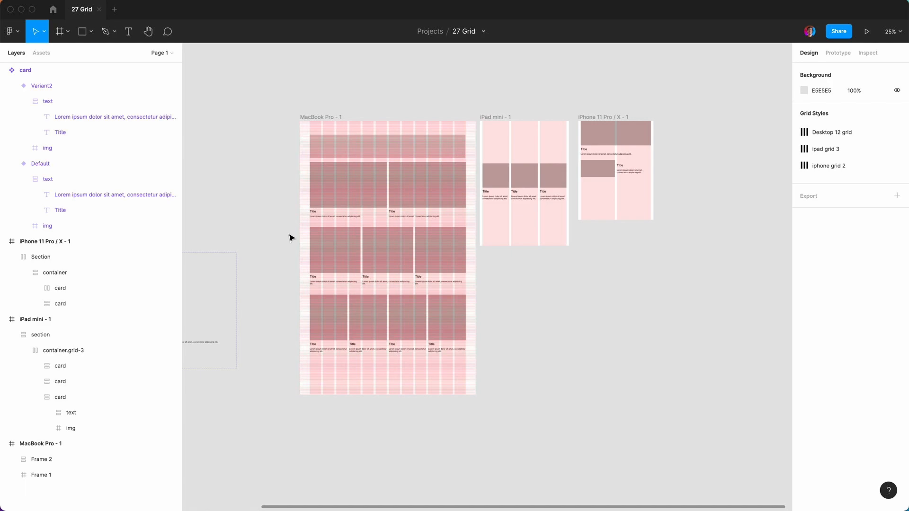
key("plus")
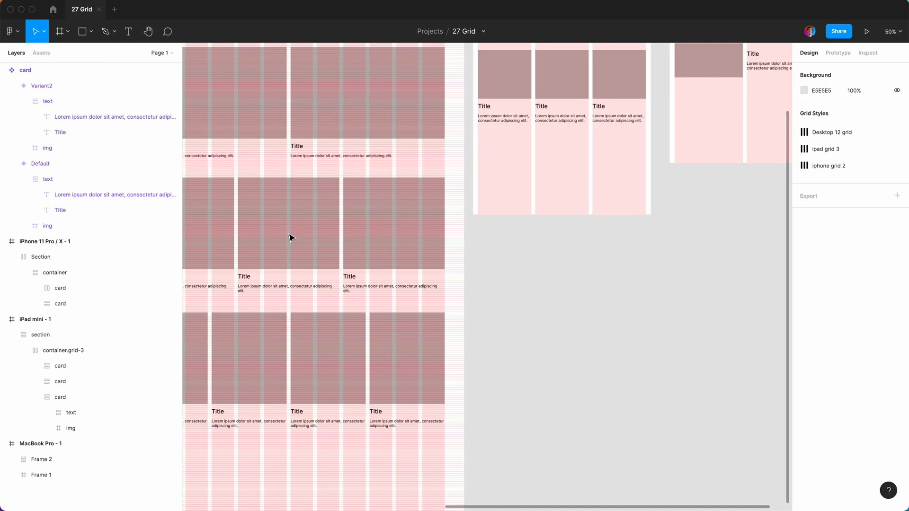
key("minus")
key("plus")
scroll(290, 237, "up", 5)
scroll(291, 237, "left", 3)
left_click(235, 120)
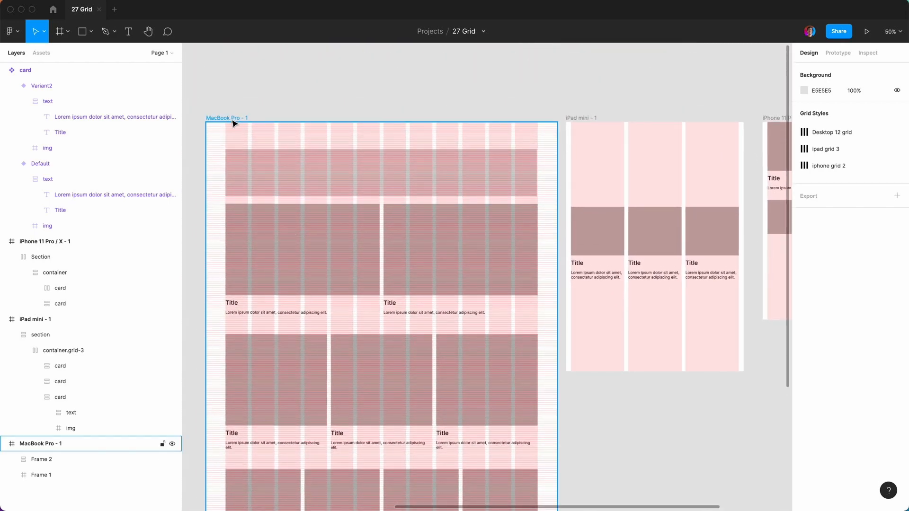
scroll(377, 251, "down", 5)
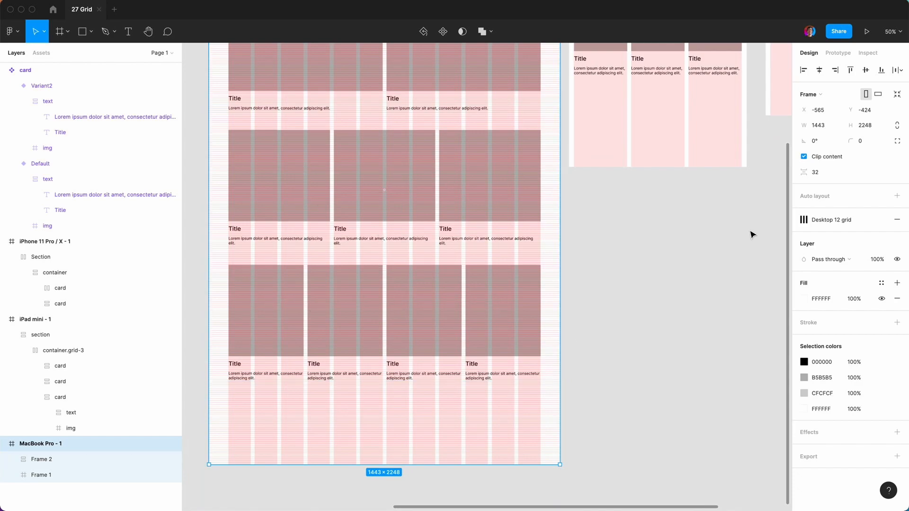
Replace the MacBook frame's Desktop 12 grid with a 4-column grid, margin 80, gutter 16
left_click(897, 220)
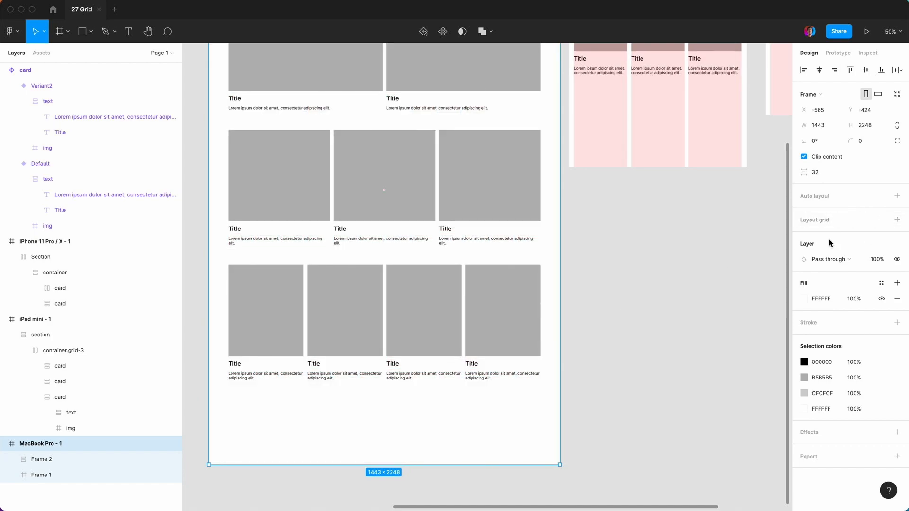
left_click(897, 220)
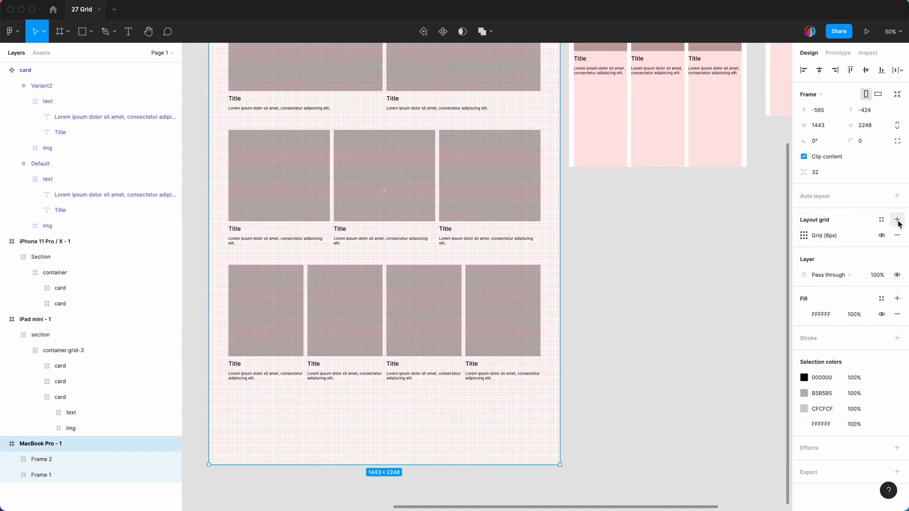
left_click(803, 237)
left_click(696, 240)
left_click(700, 250)
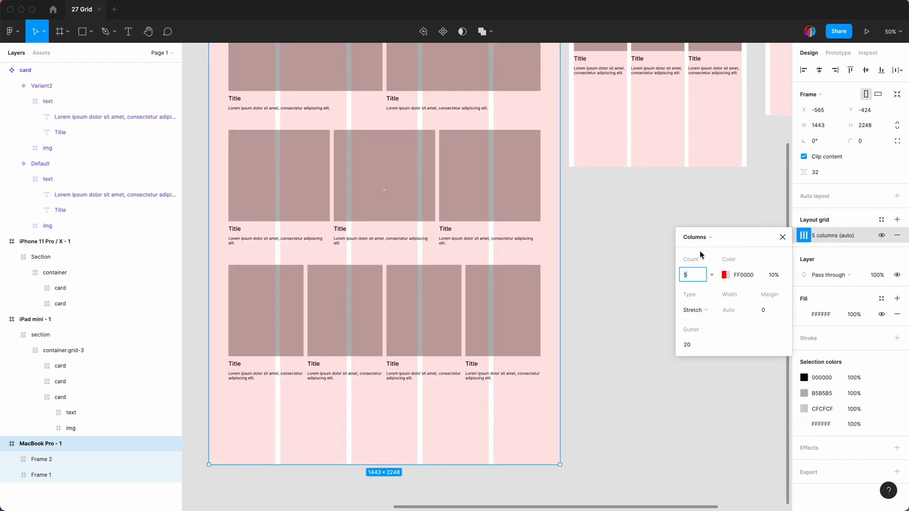
type("4")
left_click(767, 312)
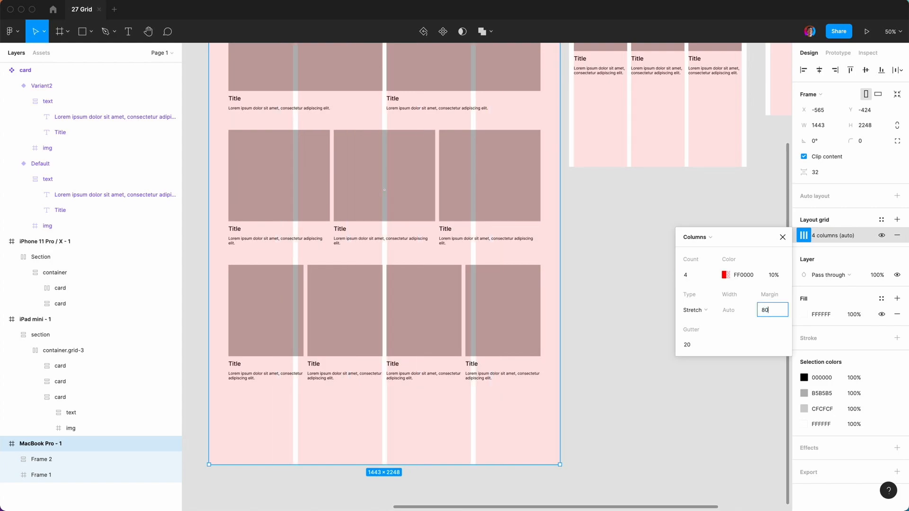
key("Tab")
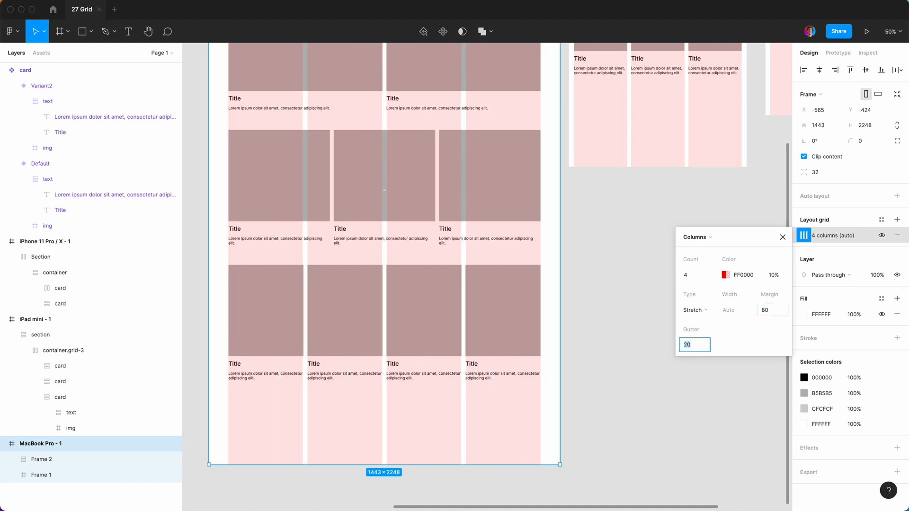
type("16")
key("Return")
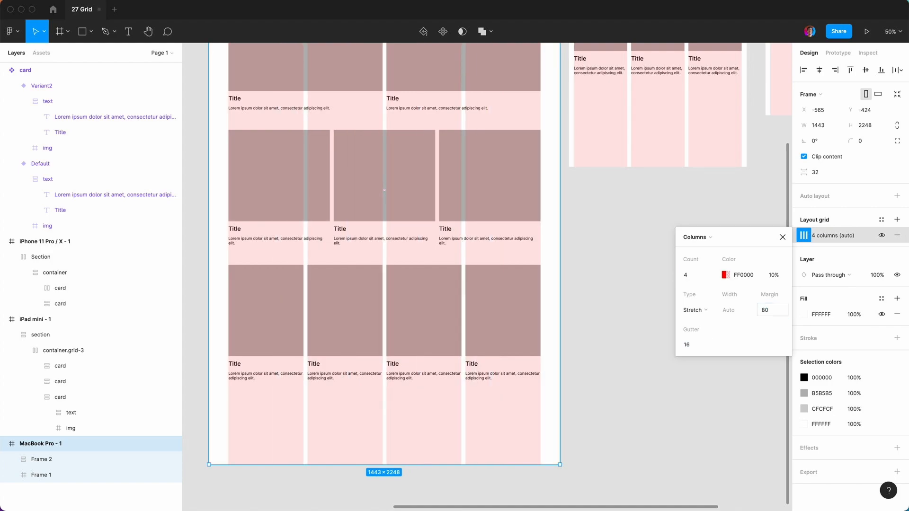
left_click(782, 237)
left_click(626, 323)
Zoom and scroll to both card rows, then select MacBook Pro - 1 to view its 4-column grid
key("super+plus")
scroll(626, 322, "down", 12)
scroll(627, 323, "left", 4)
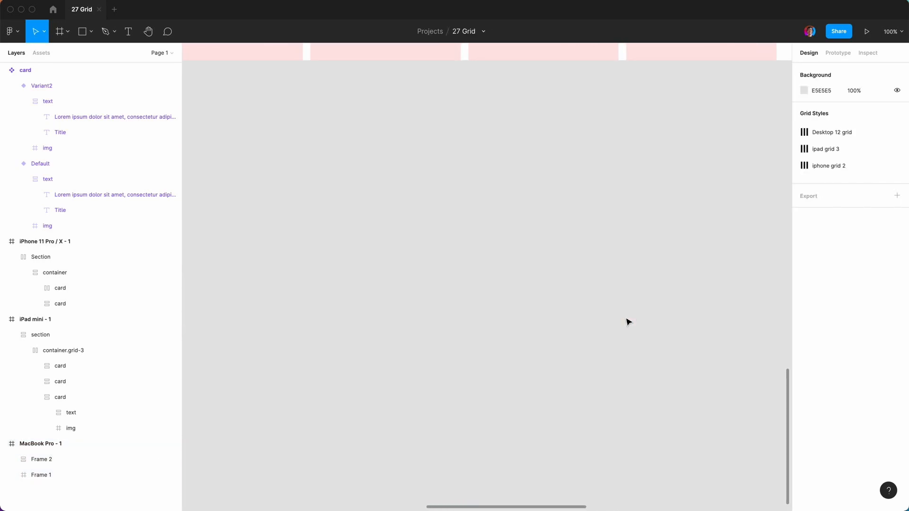
scroll(627, 323, "up", 6)
scroll(553, 191, "up", 4)
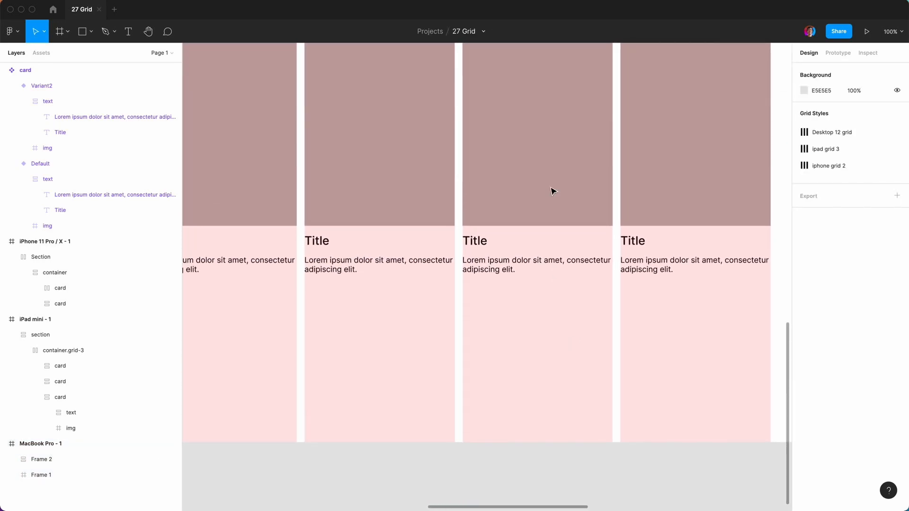
key("super+minus")
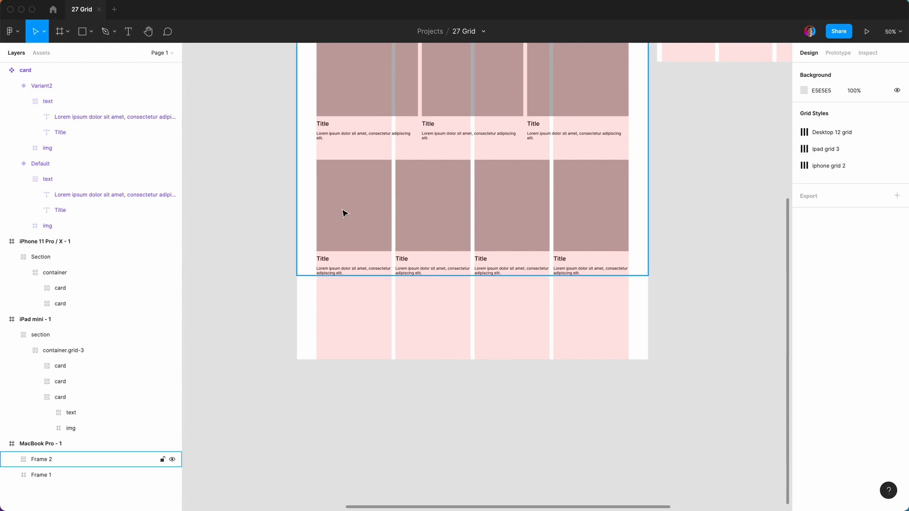
scroll(404, 267, "up", 5)
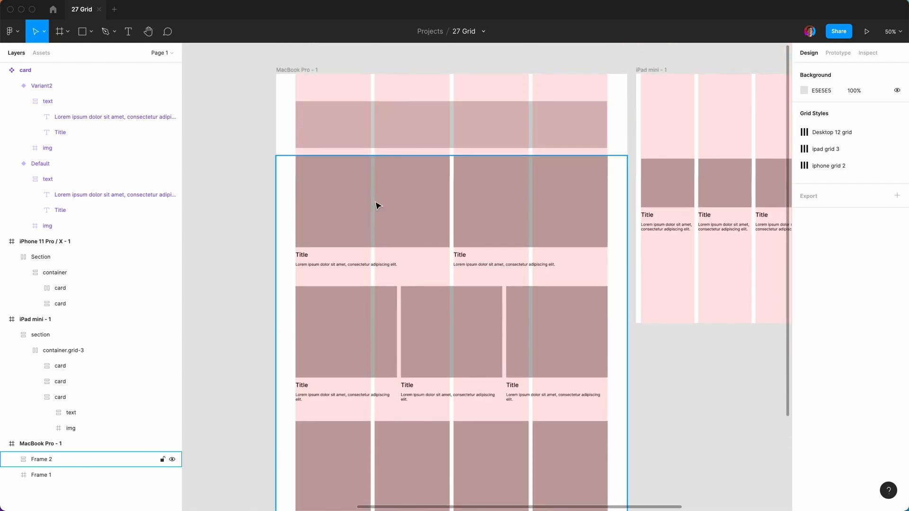
left_click(297, 70)
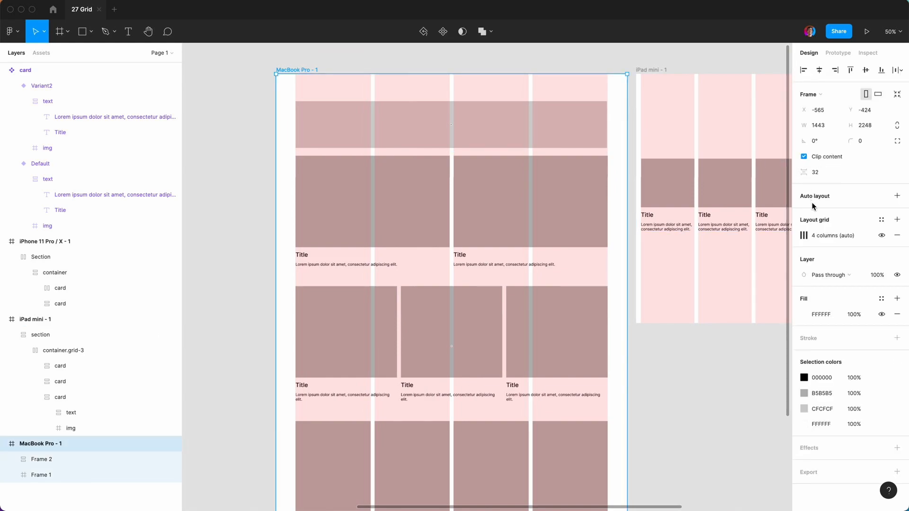
Swap the 4-column grid for a 3-column layout grid with 80 margin and 16 gutter
left_click(898, 235)
left_click(898, 220)
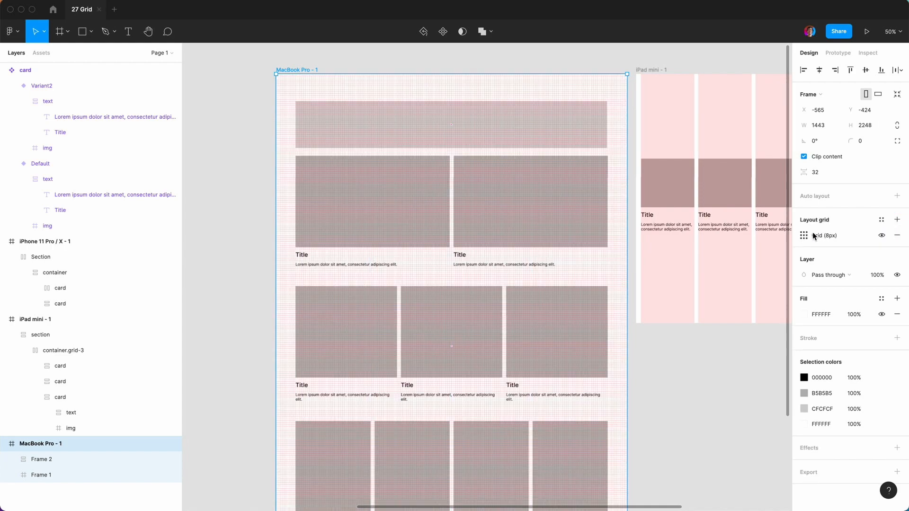
left_click(805, 237)
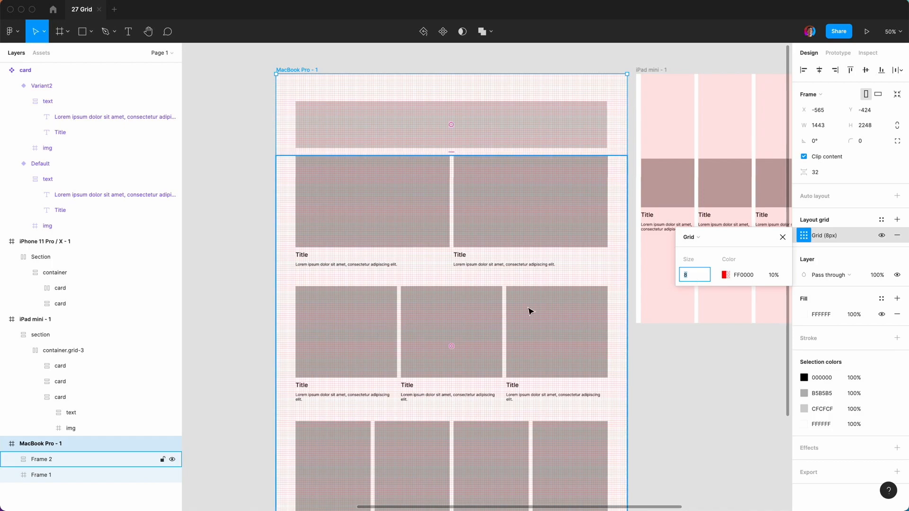
left_click(697, 238)
left_click(705, 249)
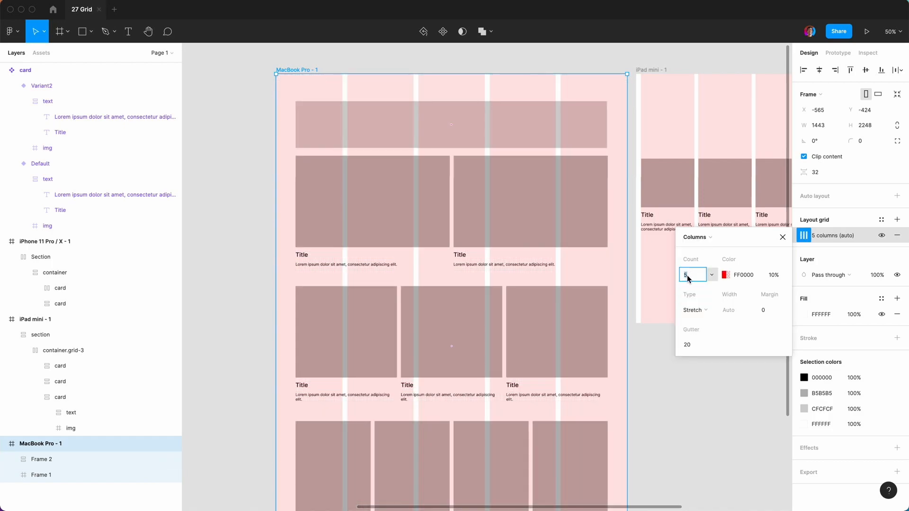
type("3")
key("Return")
left_click(767, 310)
left_click(691, 345)
type("16")
key("Return")
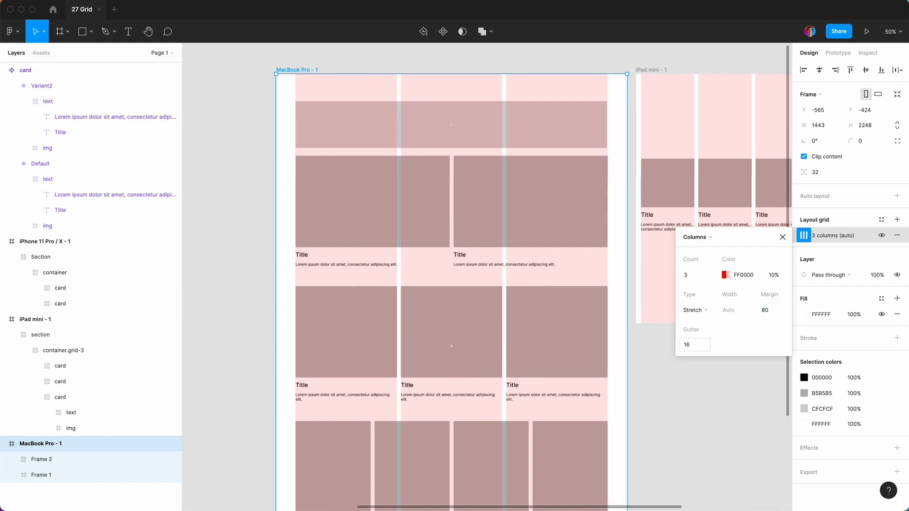
left_click(783, 238)
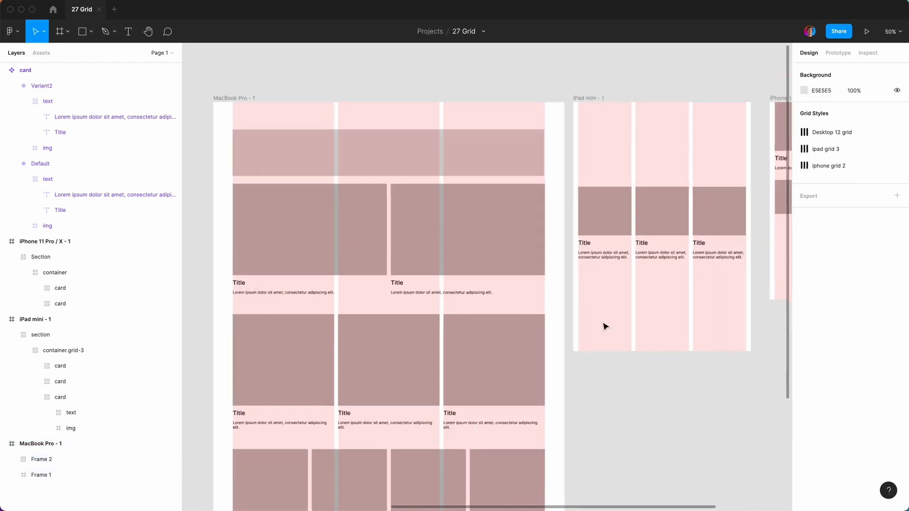
scroll(604, 325, "up", 1)
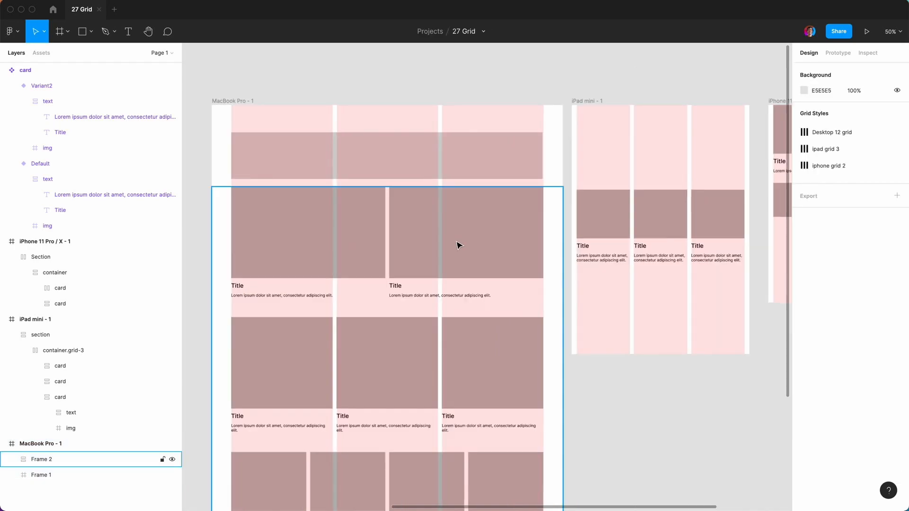
Replace the MacBook frame's 3-column grid with a 2-column grid, margin 80, gutter 16
left_click(225, 101)
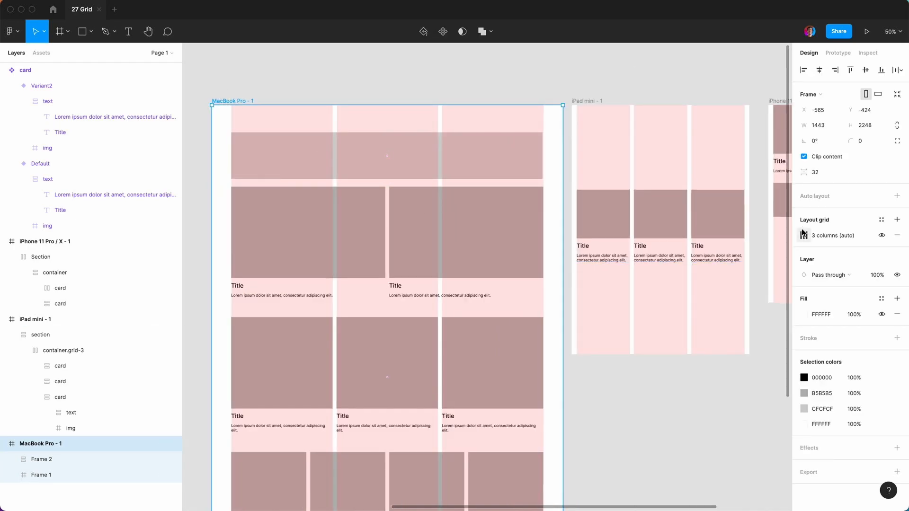
left_click(896, 236)
left_click(897, 219)
left_click(804, 235)
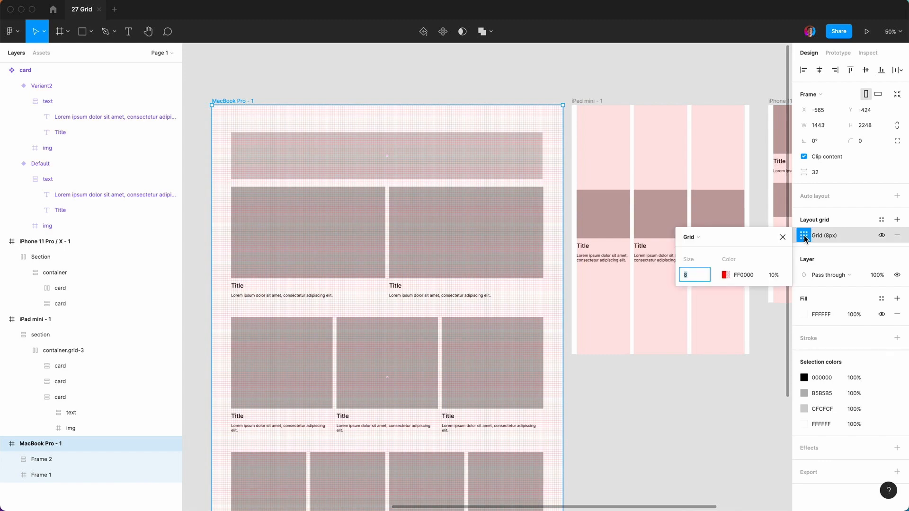
left_click(682, 238)
left_click(694, 251)
type("2")
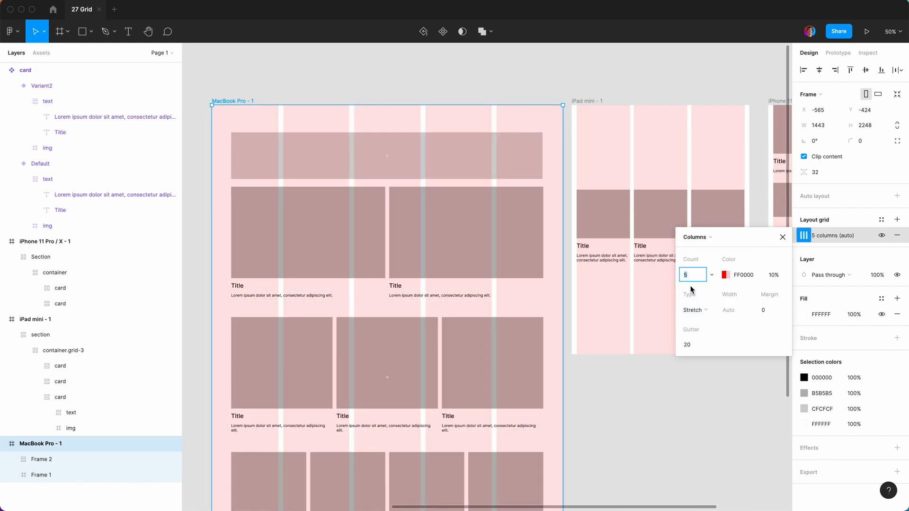
left_click(766, 312)
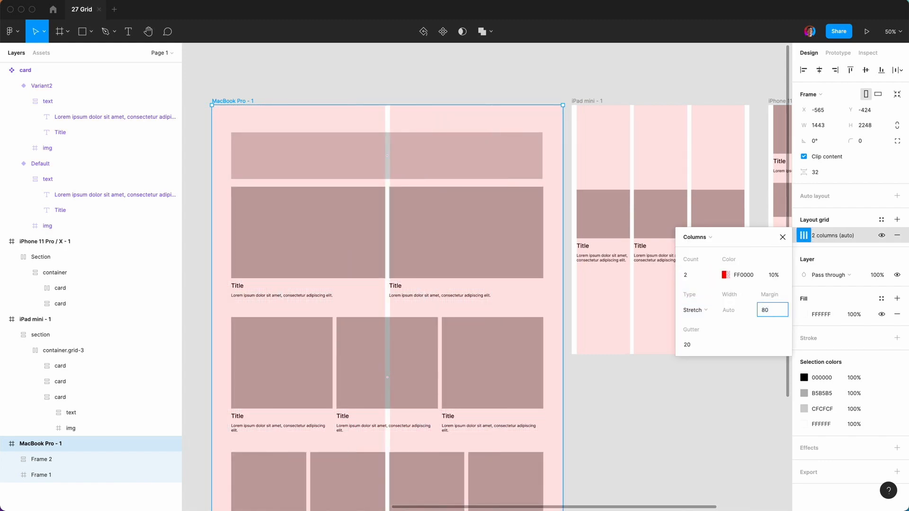
left_click(689, 346)
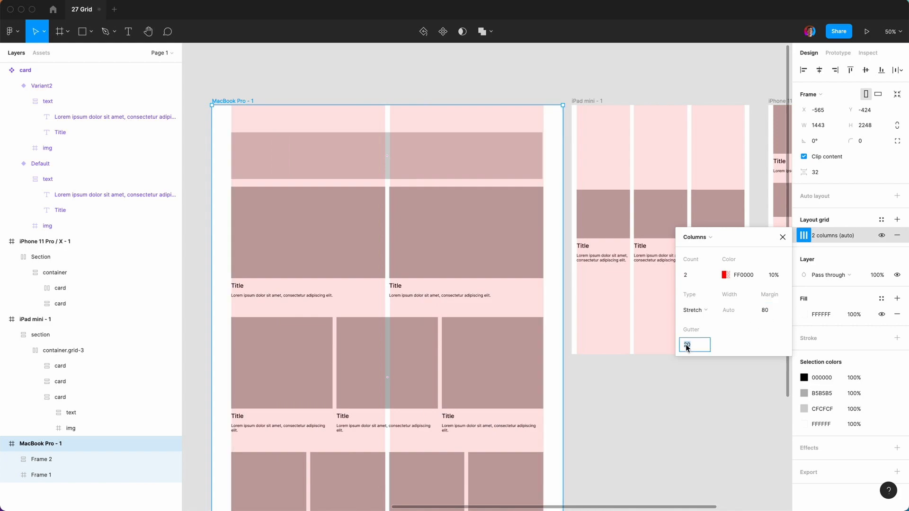
left_click(783, 237)
scroll(474, 322, "up", 5)
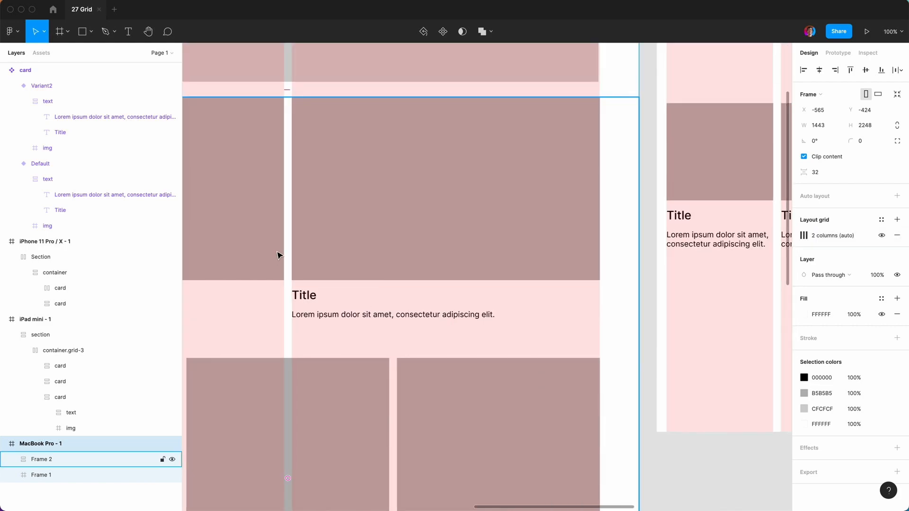
key("minus")
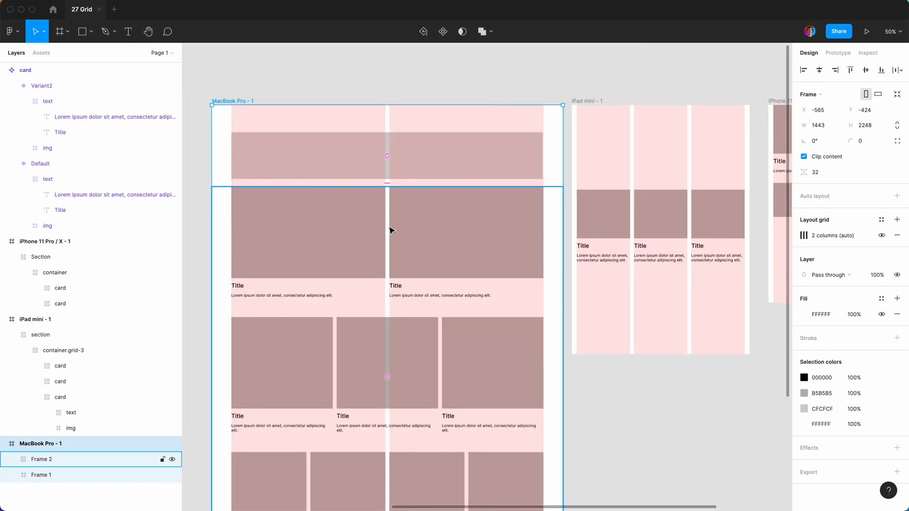
scroll(389, 231, "down", 3)
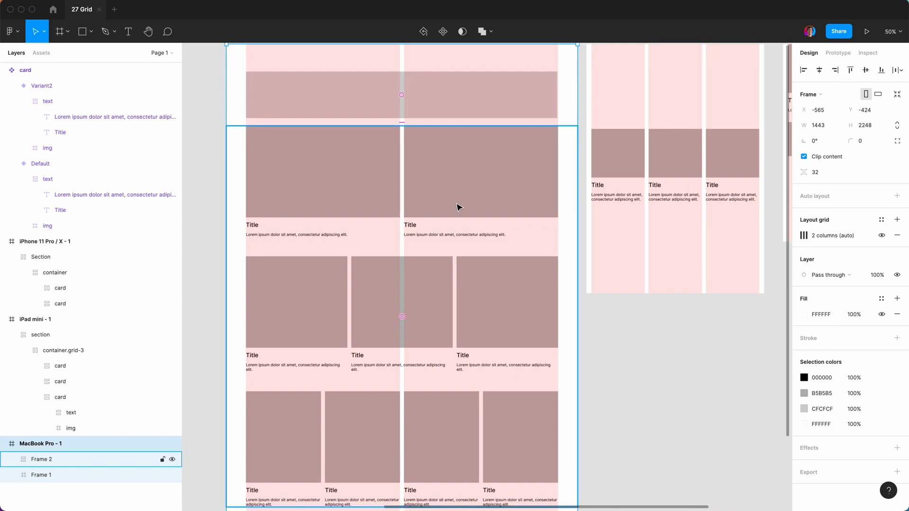
scroll(458, 207, "down", 2)
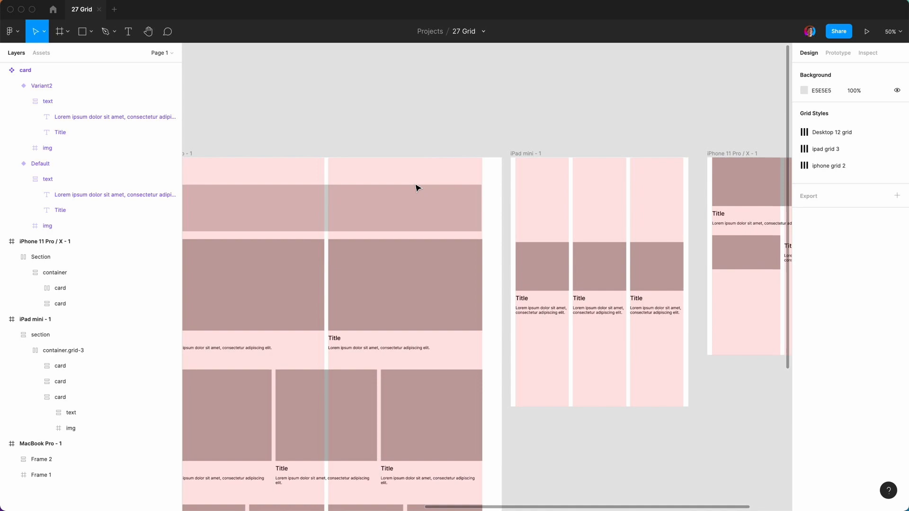
key("super+plus")
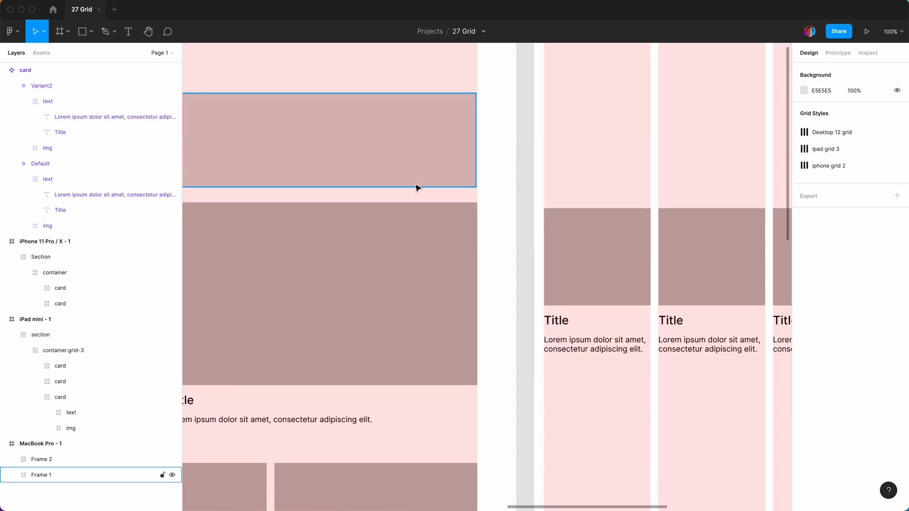
key("super+minus")
scroll(350, 137, "left", 3)
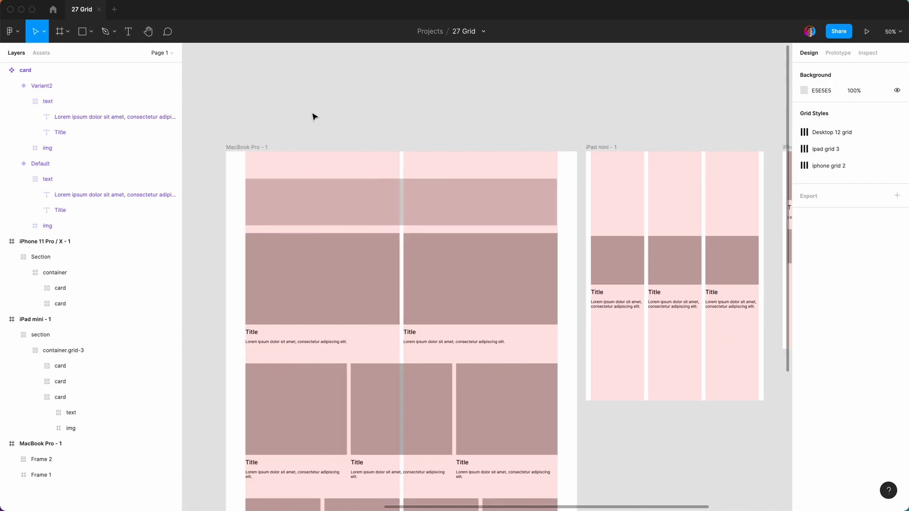
left_click(248, 154)
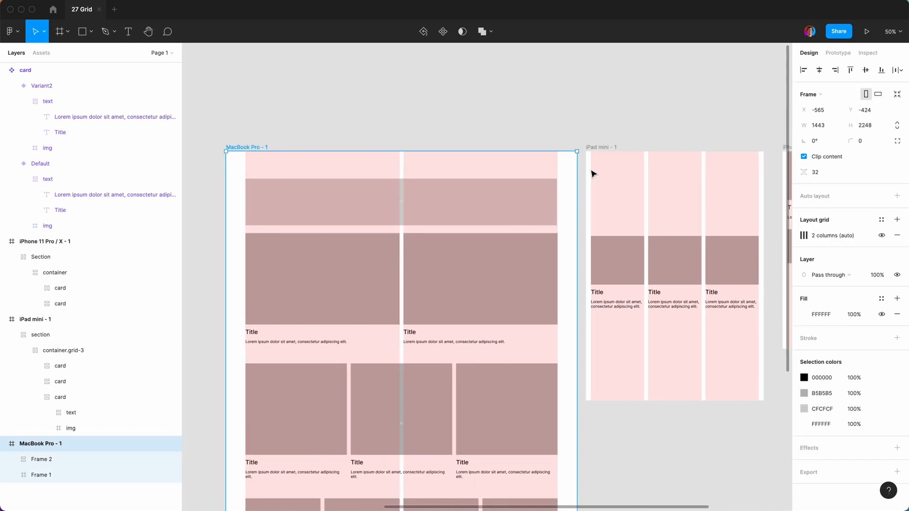
scroll(531, 146, "right", 5)
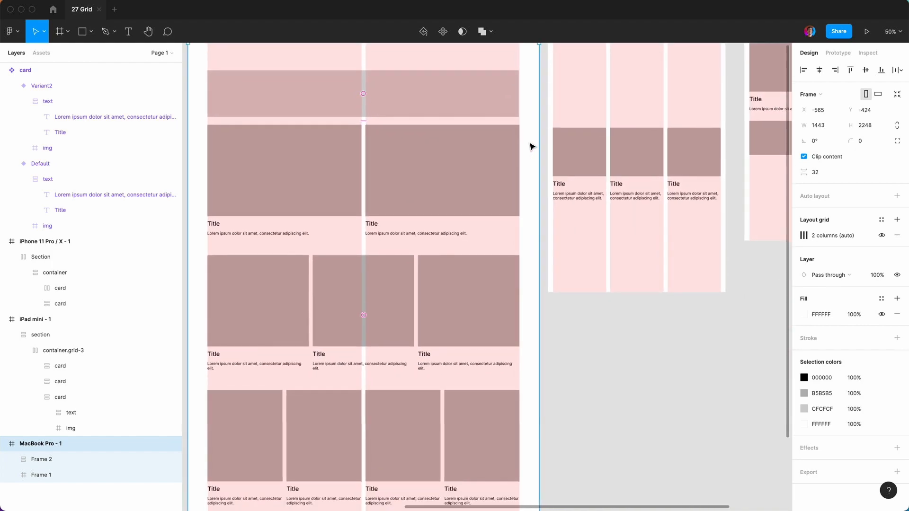
scroll(629, 380, "up", 3)
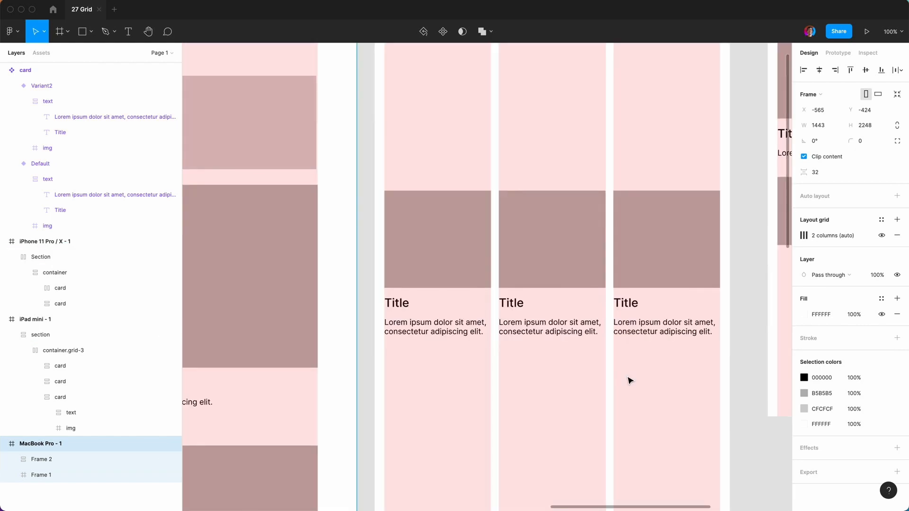